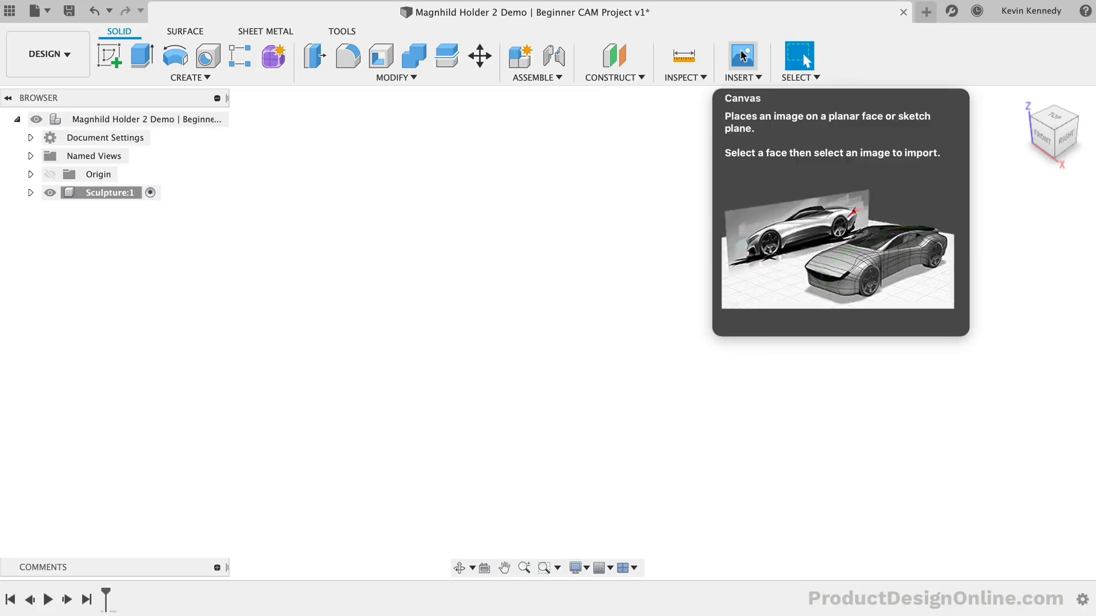
Insert the local image Magnhild-Holder-Sculpture.jpg from the Downloads folder as a canvas
click(741, 55)
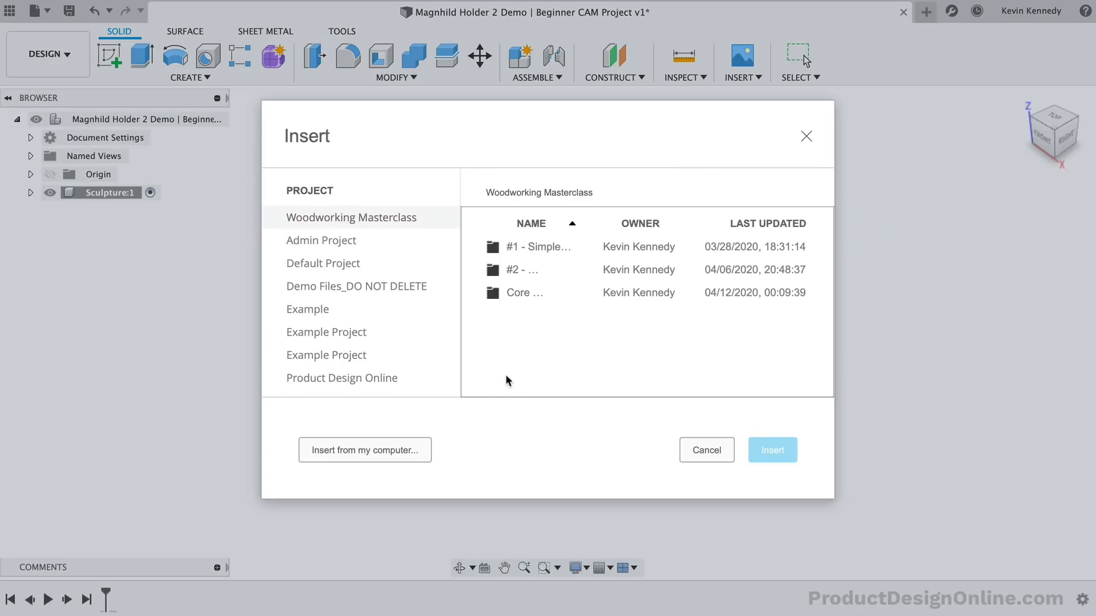
click(399, 451)
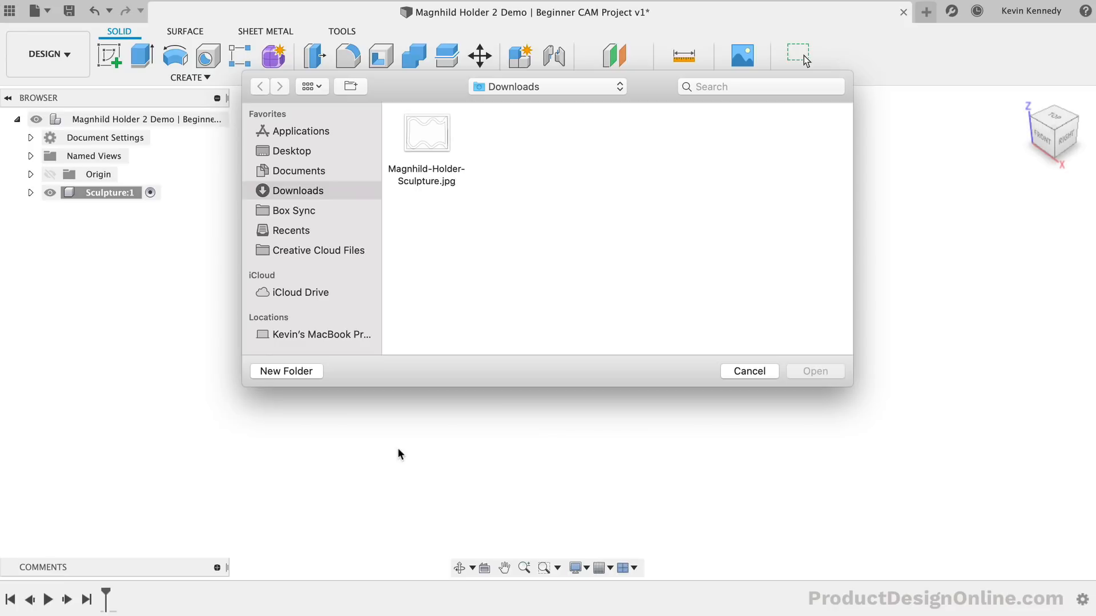
click(437, 139)
click(815, 371)
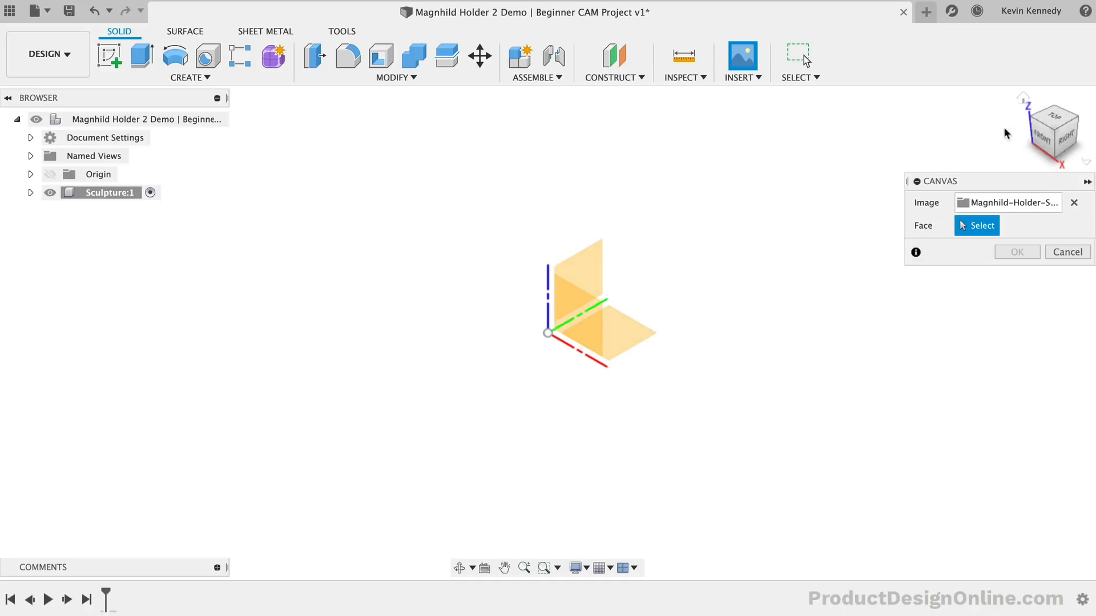
Place the canvas image on the XY plane and enlarge it uniformly to a plane scale of about 11.653
click(1065, 135)
mouse_move(1050, 123)
mouse_down()
mouse_move(1040, 117)
mouse_move(1015, 137)
mouse_move(1065, 137)
mouse_move(1050, 142)
mouse_up()
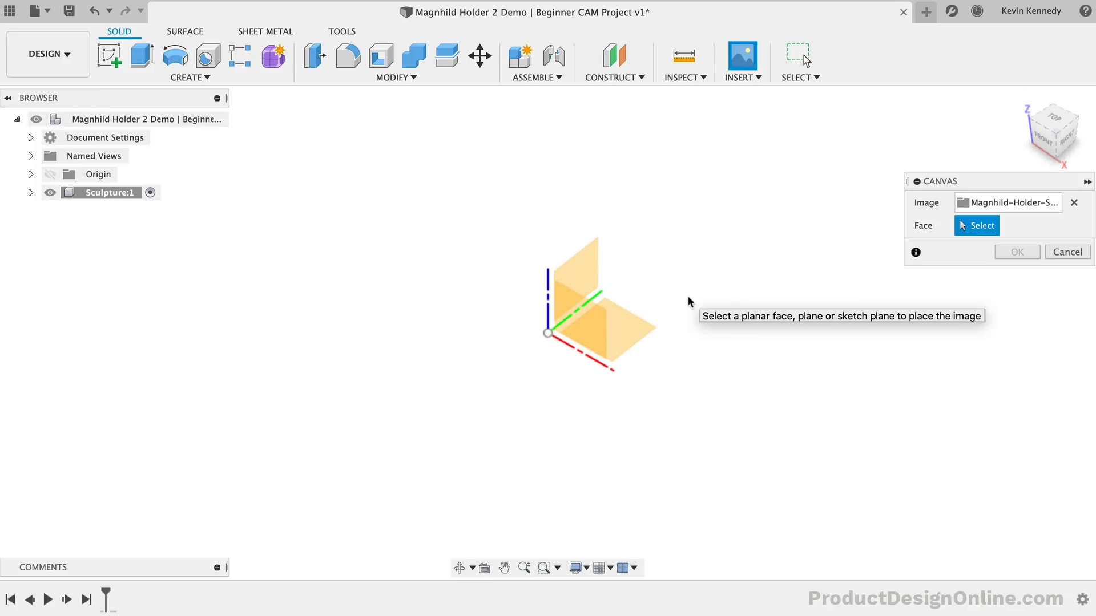
click(632, 333)
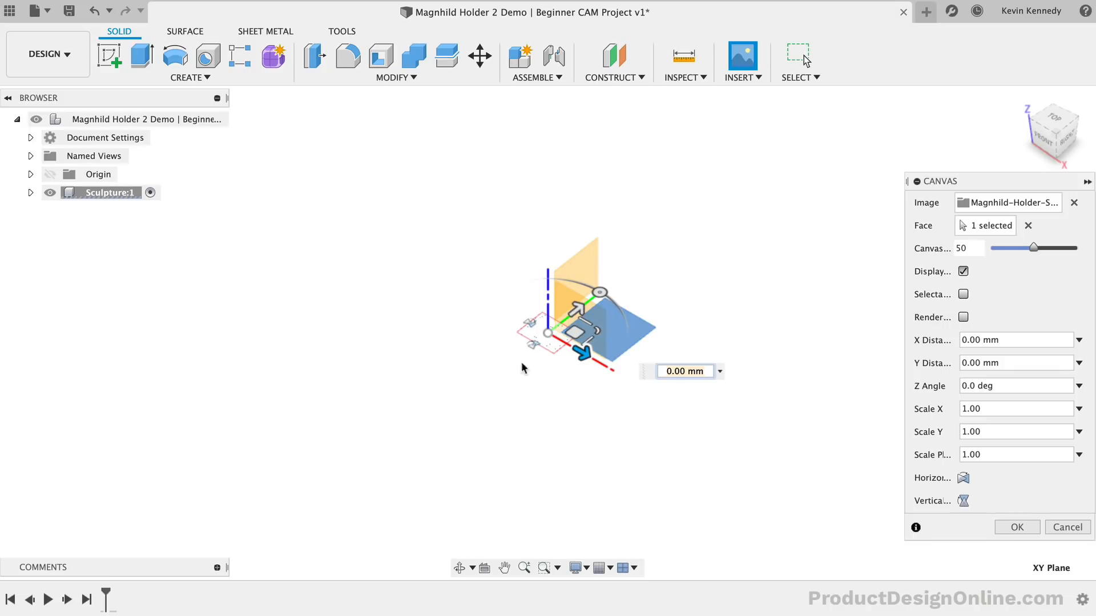
mouse_move(603, 335)
mouse_down()
mouse_move(595, 327)
mouse_move(608, 323)
mouse_move(663, 347)
mouse_up()
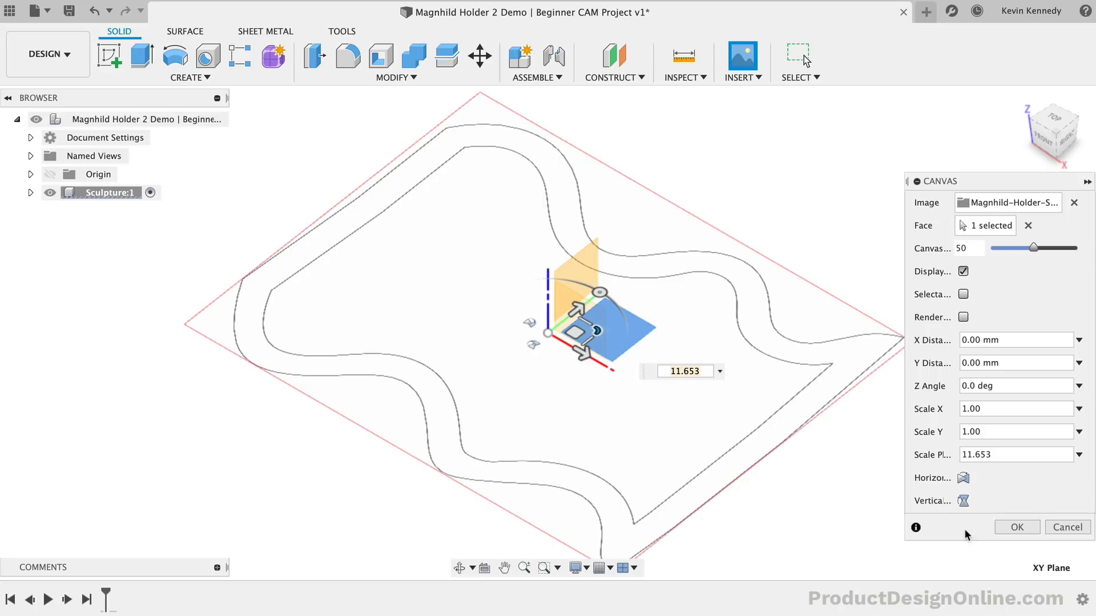
click(1018, 528)
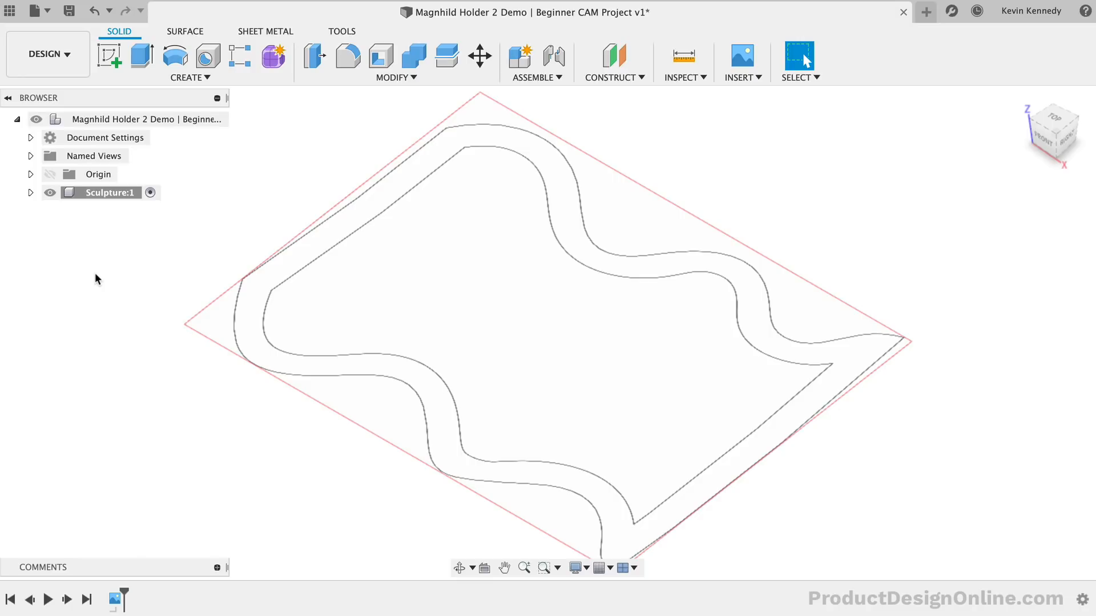
Calibrate the Magnhild-Holder-Sculpture canvas by setting the distance between the outer outline's upper-left and lower-left corners to 280 mm
click(121, 194)
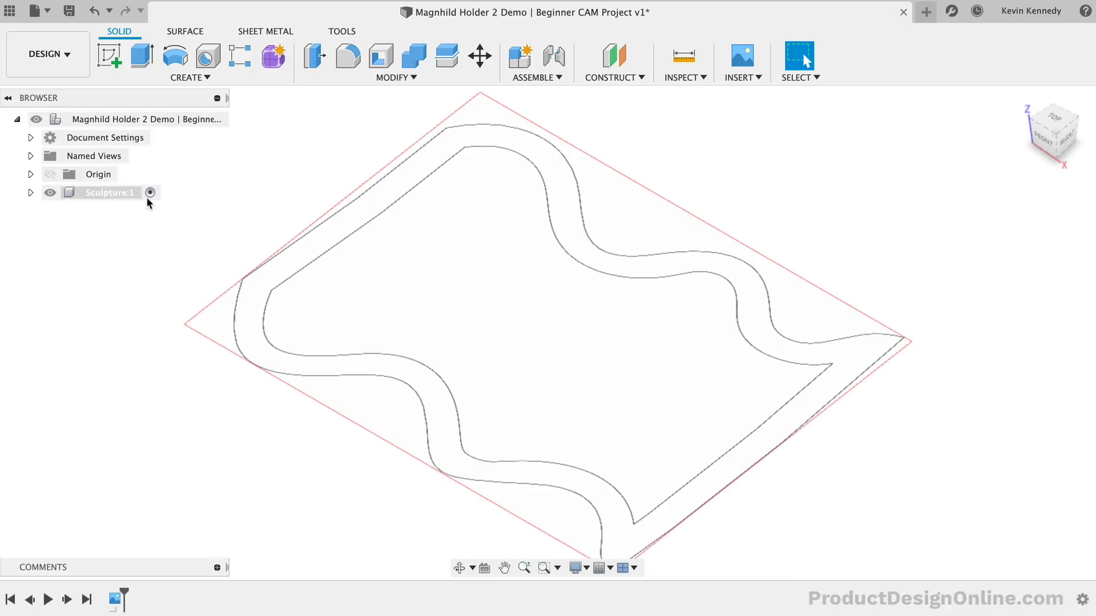
click(31, 193)
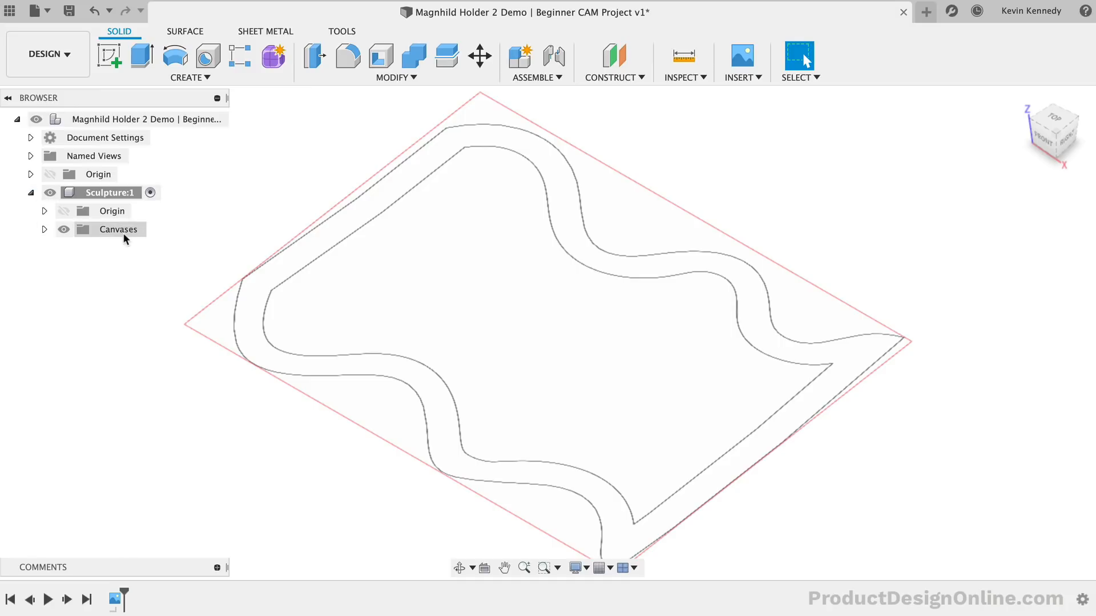
click(44, 229)
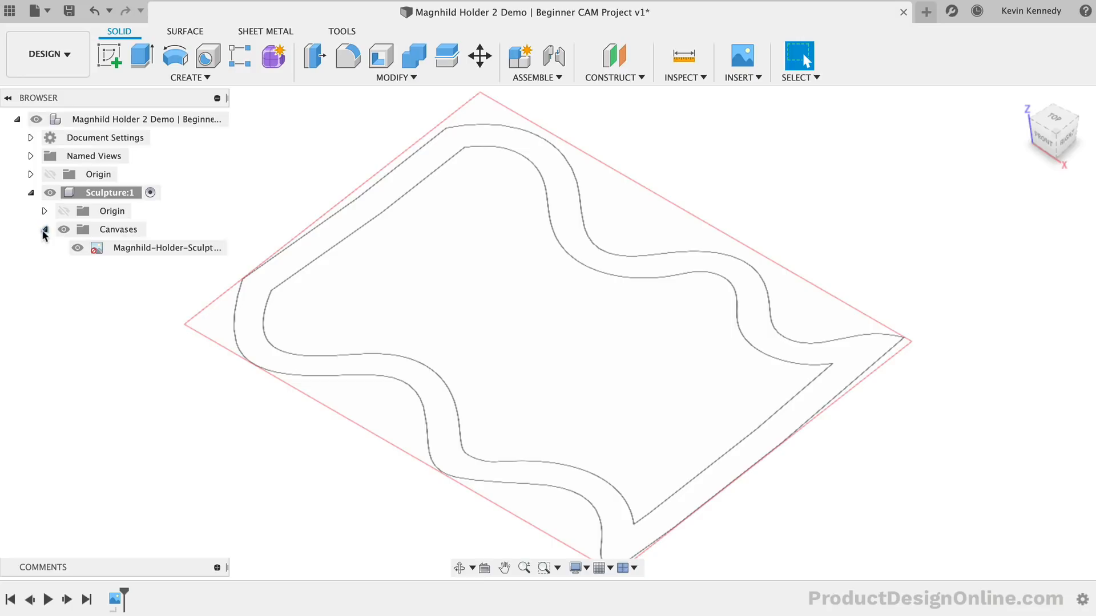
right_click(144, 248)
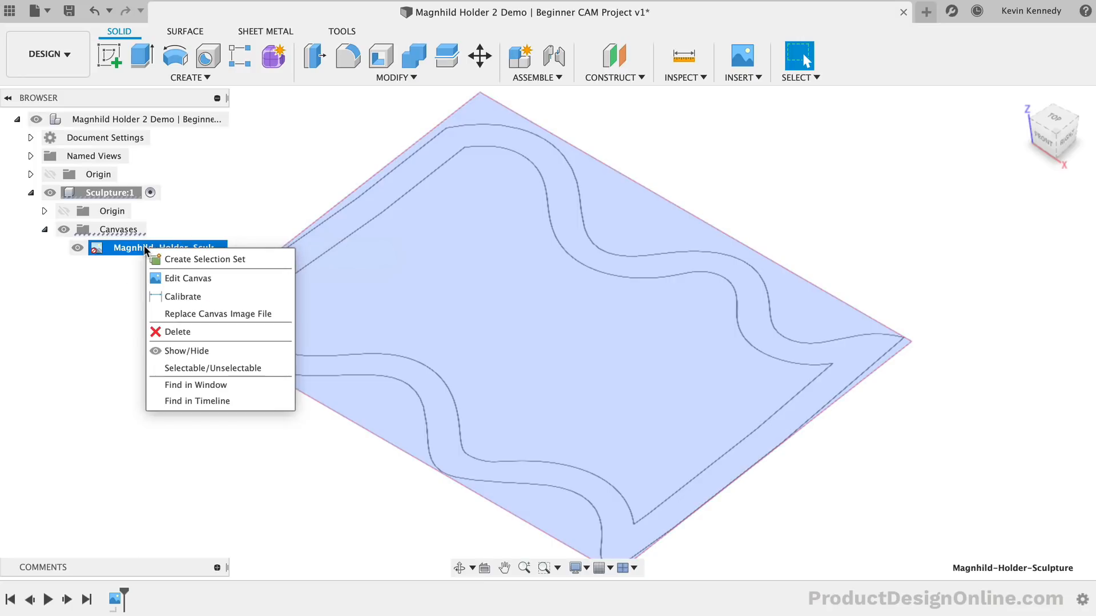
click(224, 297)
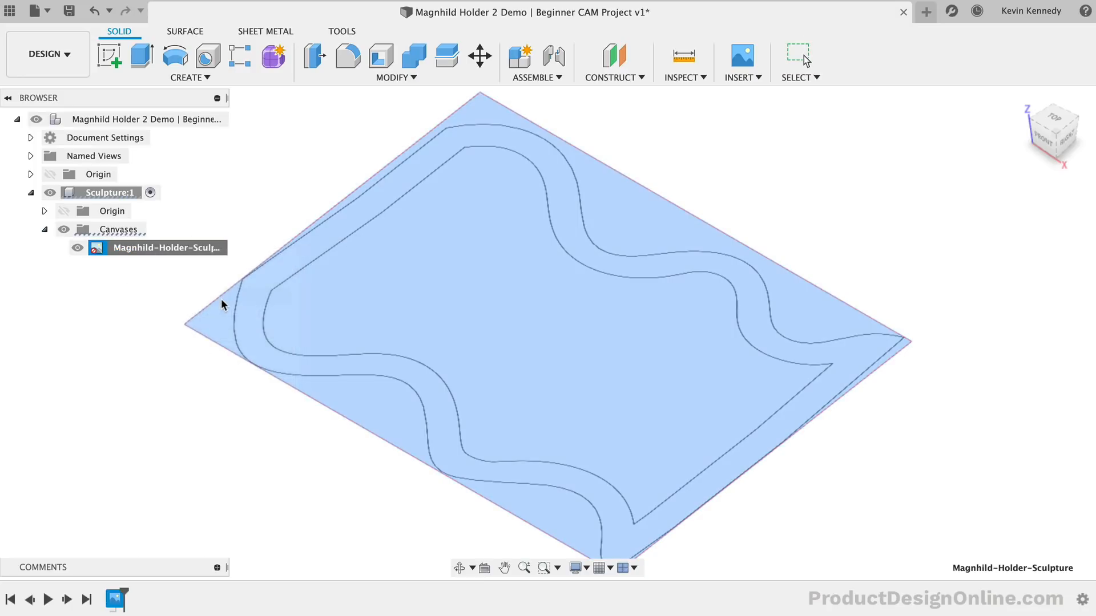
click(1051, 120)
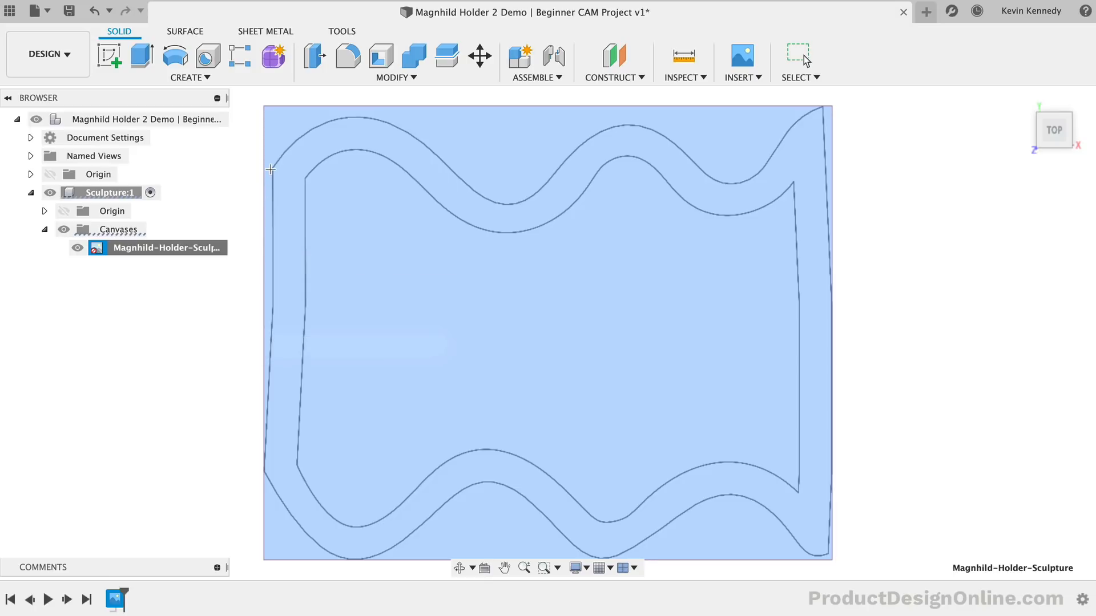
click(271, 169)
click(266, 473)
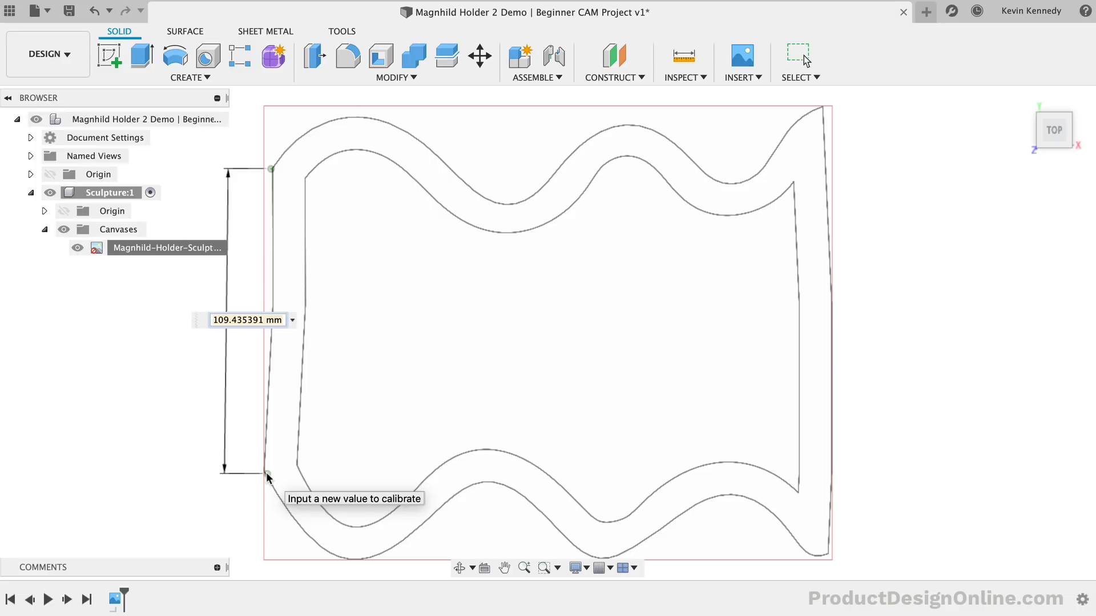
text(280)
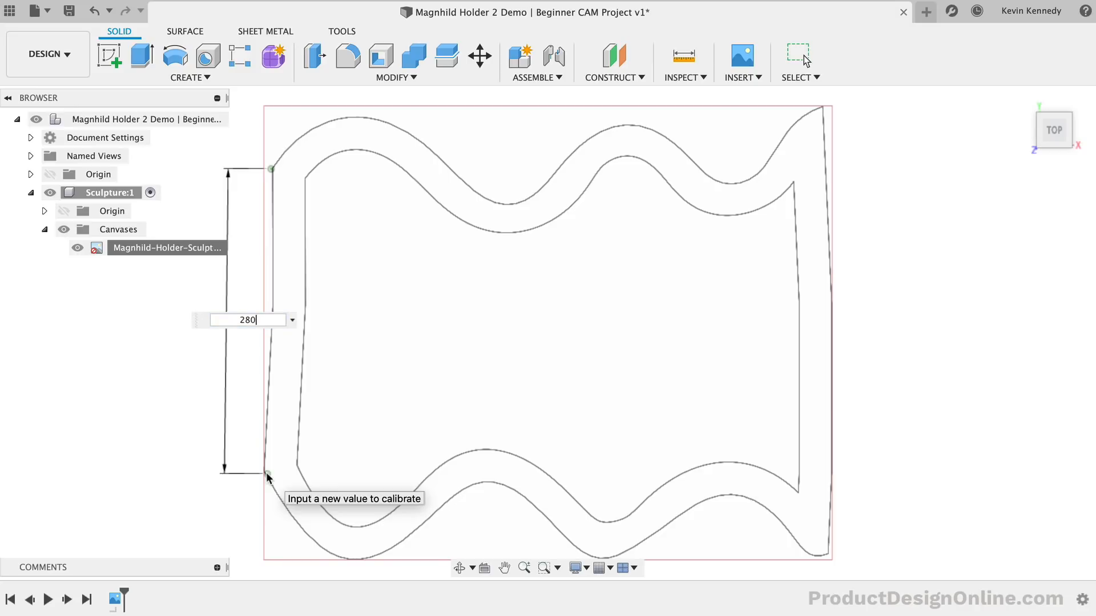
key(Return)
Create a new sketch on the XY plane inside the Sculpture component
scroll(266, 479, down, 10)
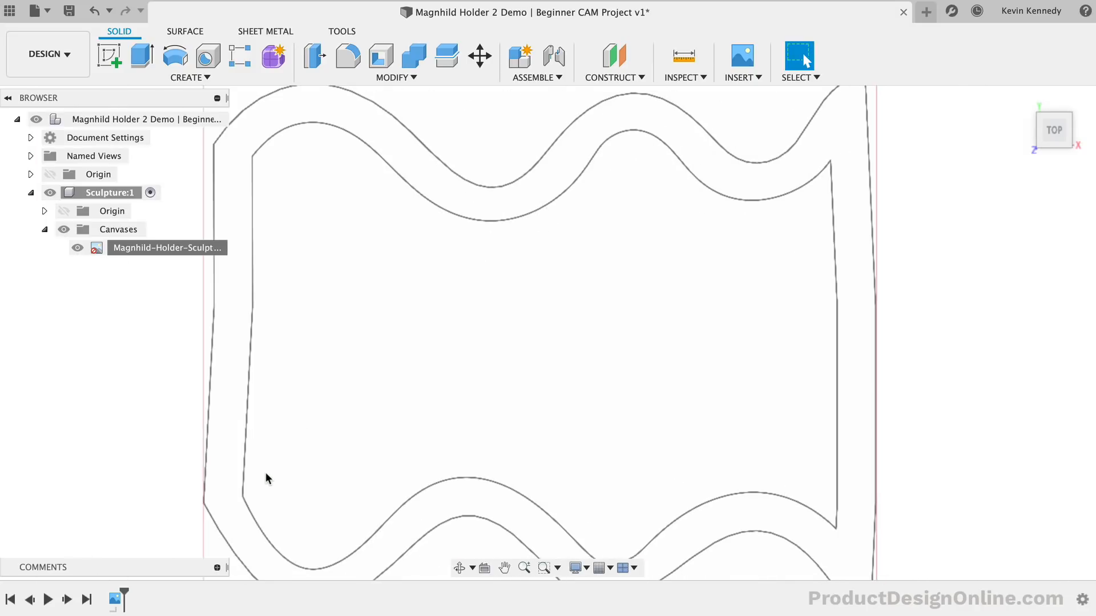
scroll(267, 479, up, 2)
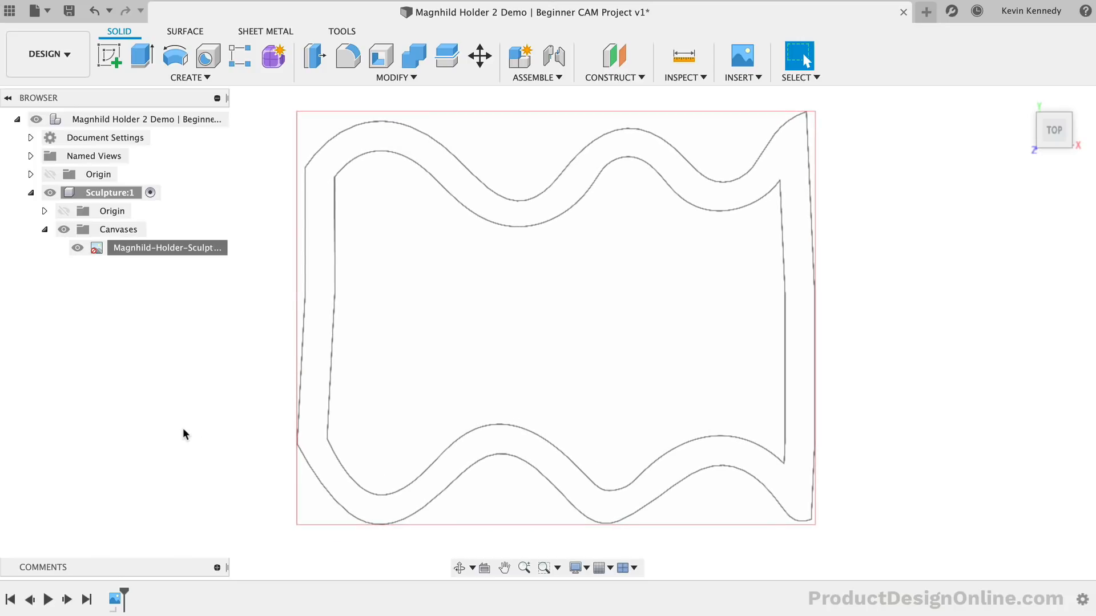
scroll(183, 430, left, 1)
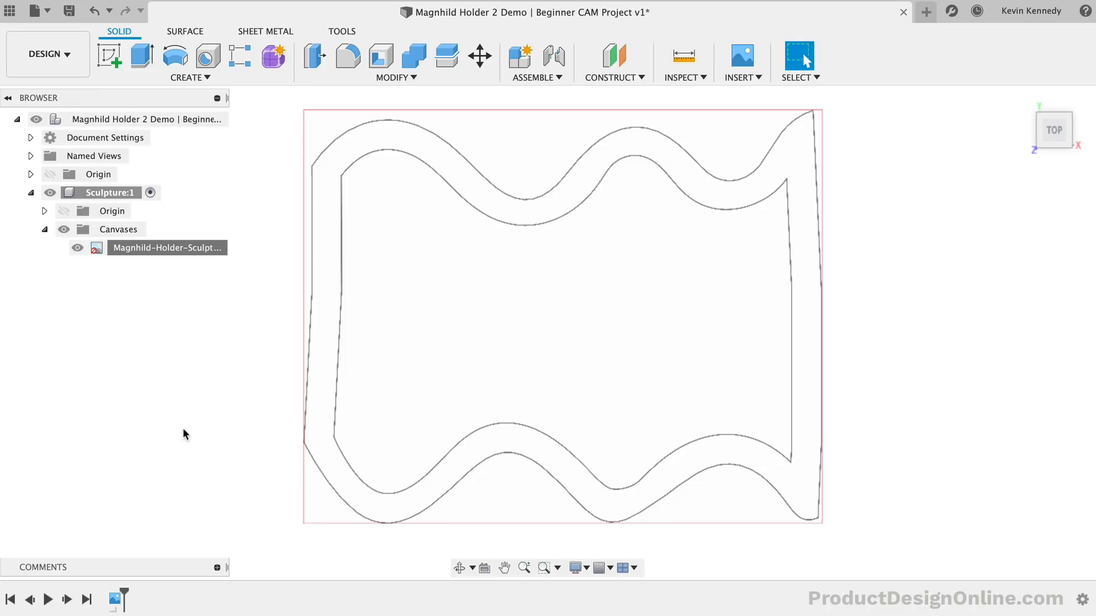
click(111, 57)
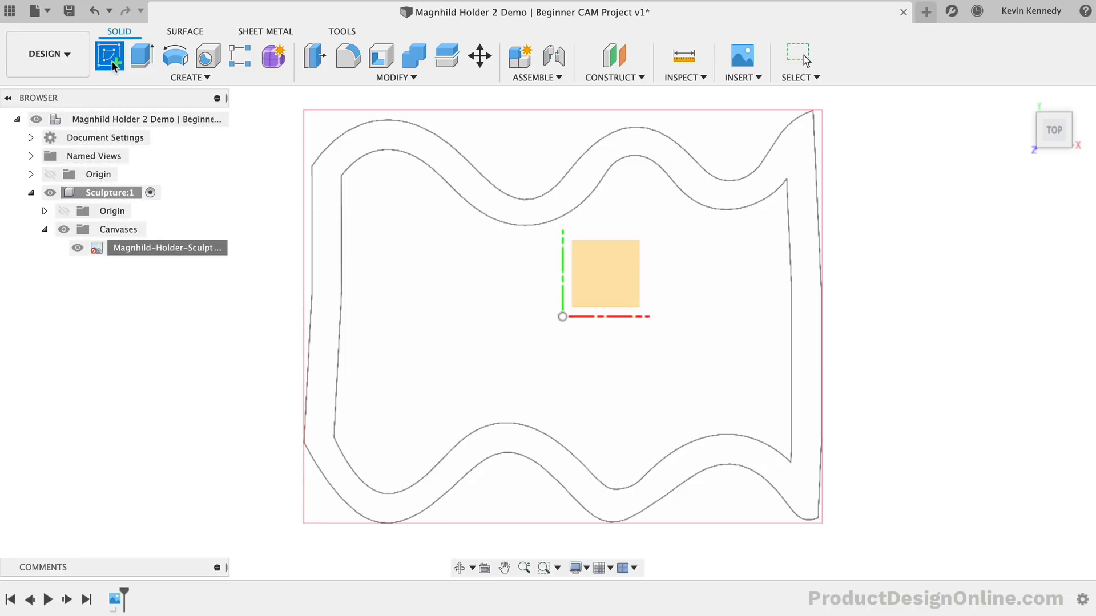
click(609, 273)
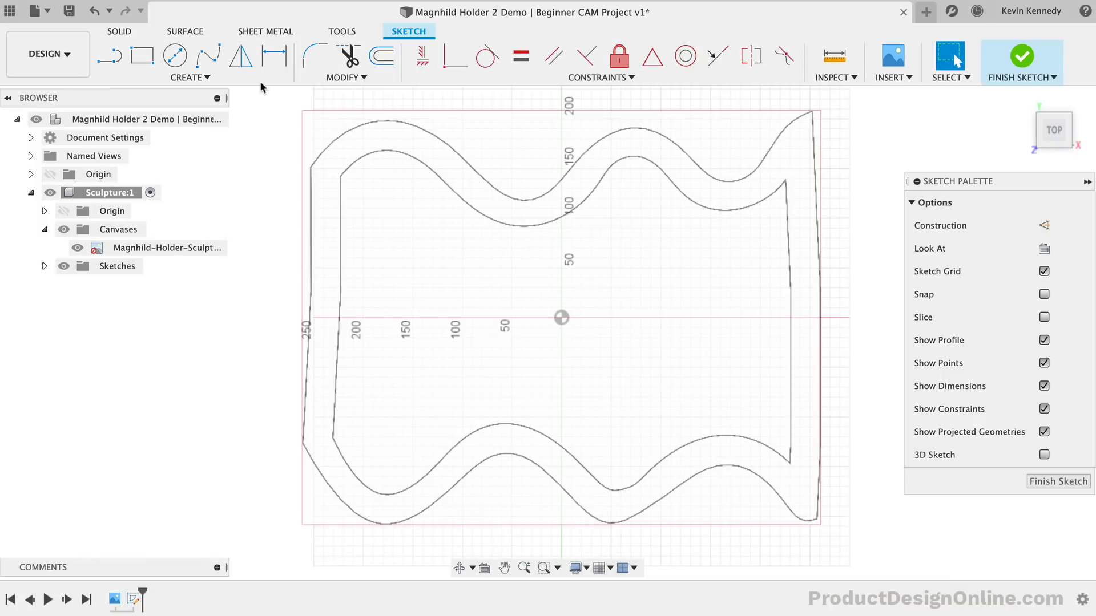
Sketch a vertical line about 277 mm long from the outer outline's upper-left corner down to the level of its lower-left corner
click(251, 80)
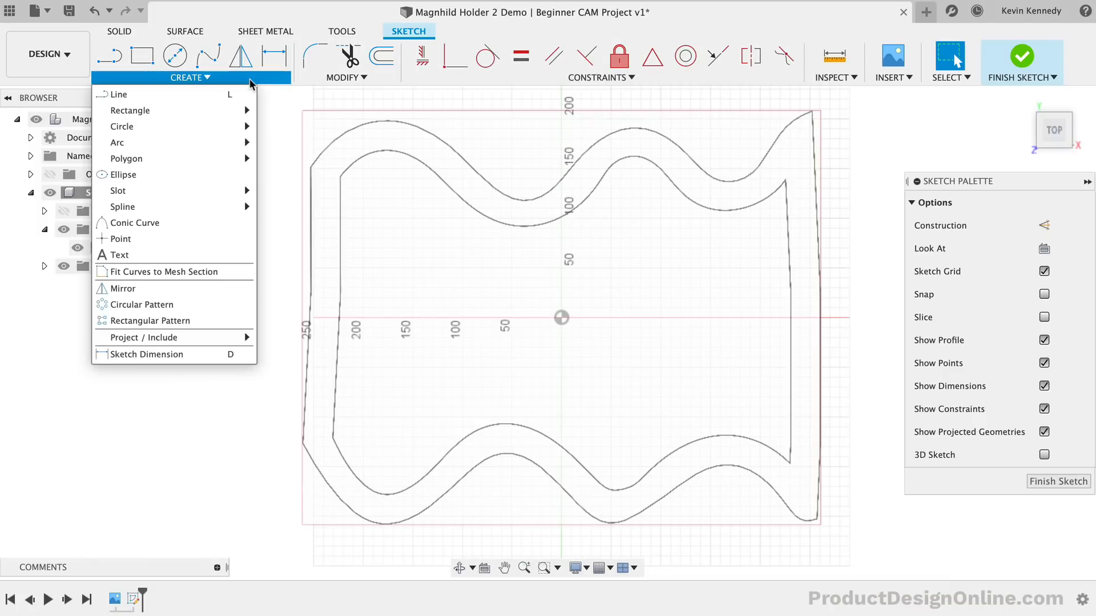
click(248, 79)
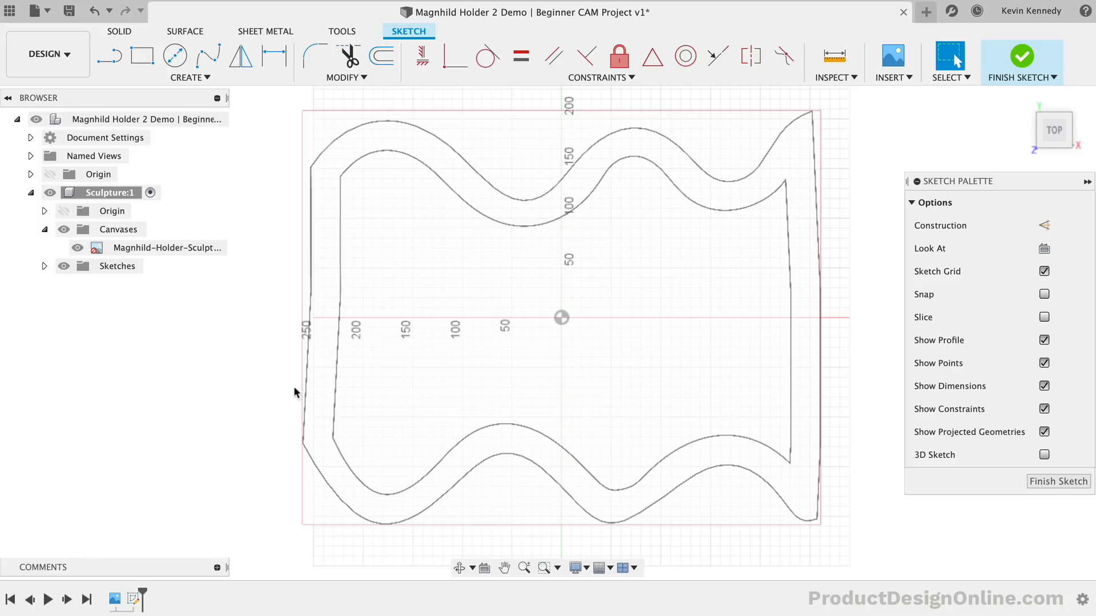
click(114, 55)
scroll(239, 288, up, 2)
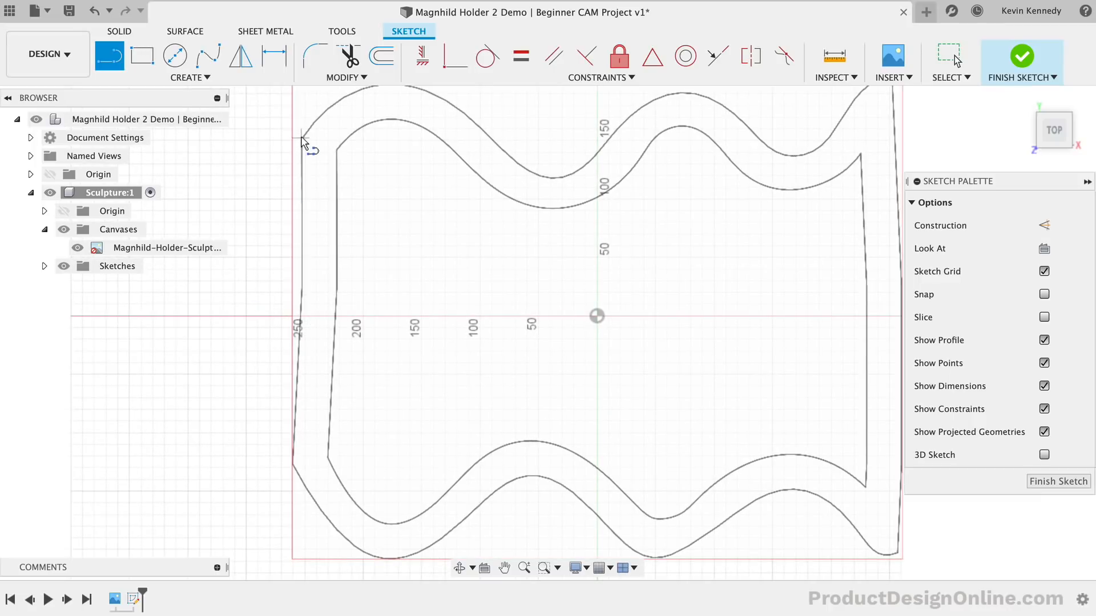
click(301, 138)
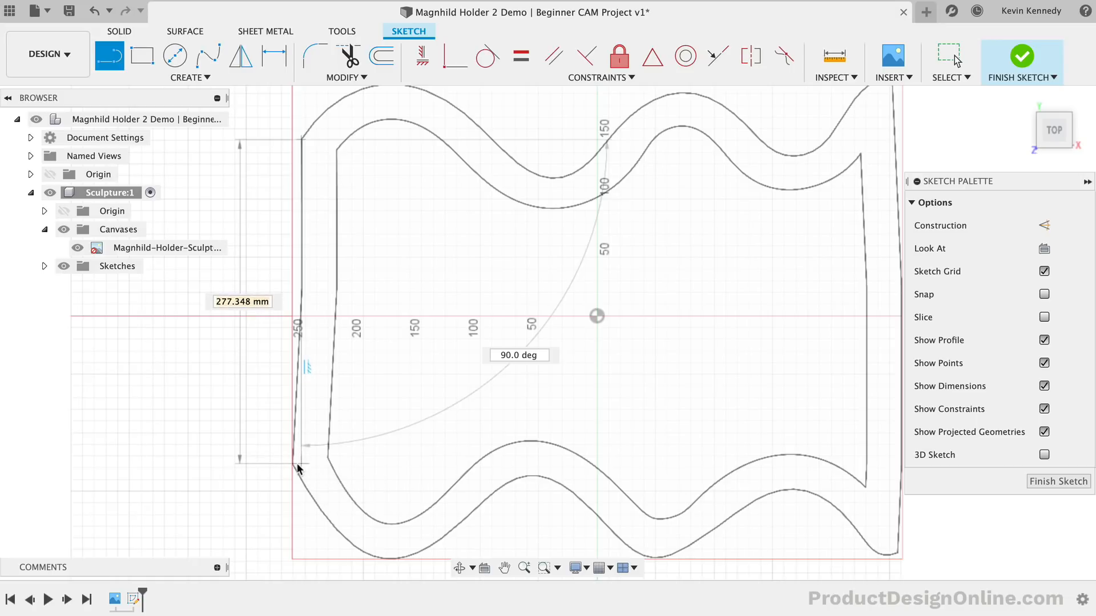
click(298, 465)
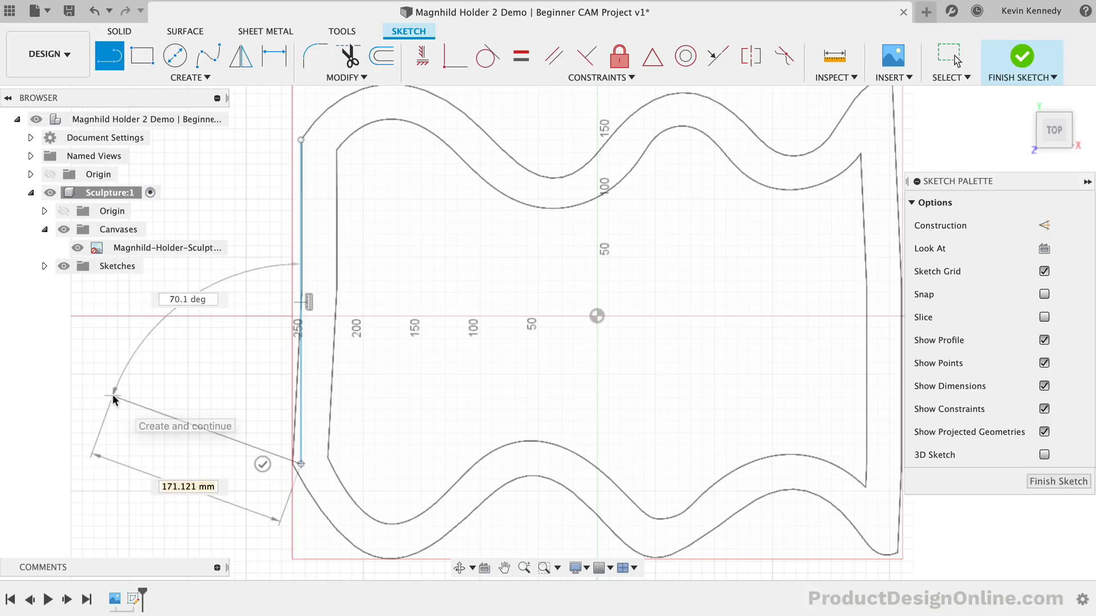
key(Escape)
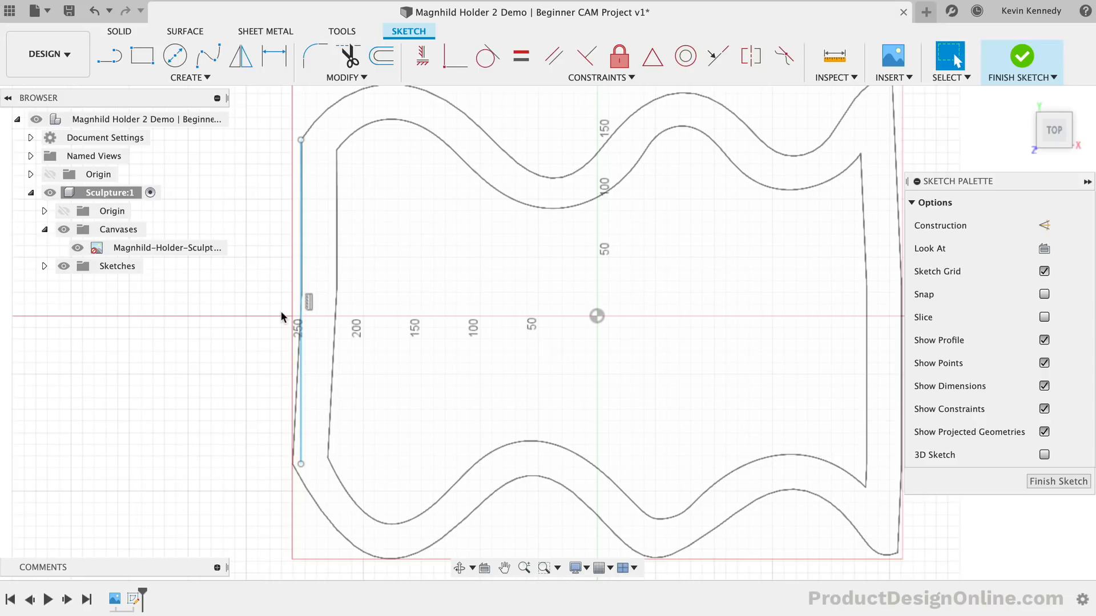
Sketch a vertical line along the outline's right side, from the upper-right tip down to the lower-right corner
scroll(280, 312, up, 1)
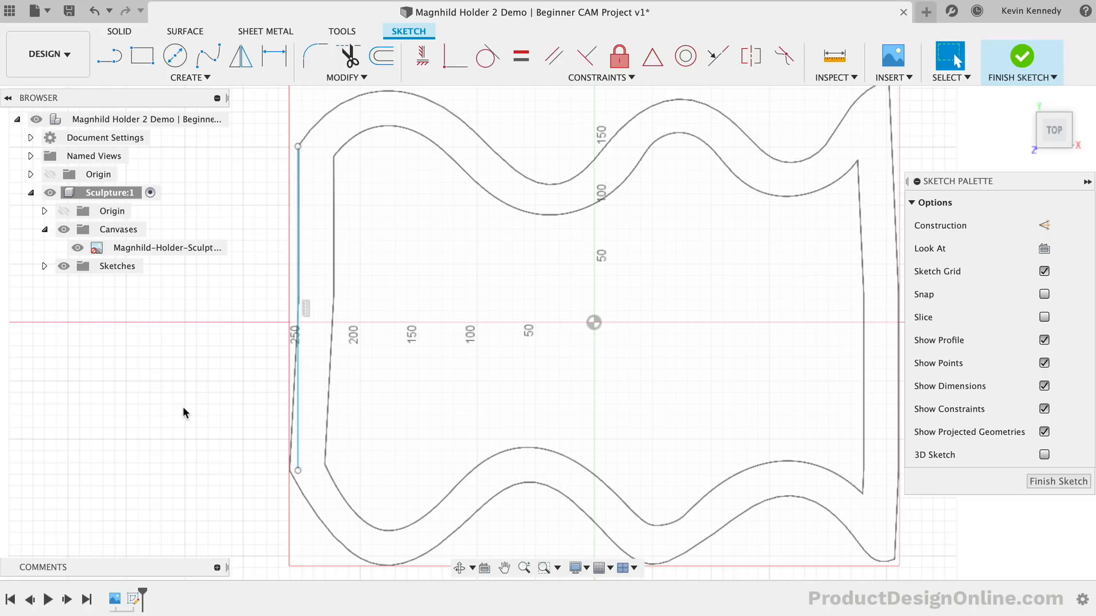
scroll(183, 407, right, 3)
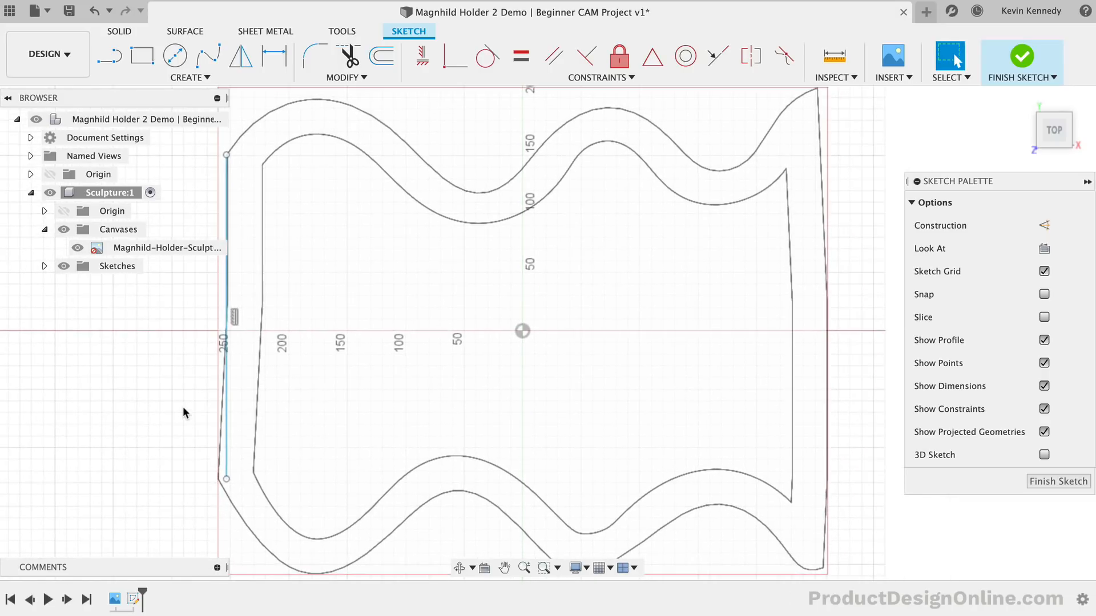
scroll(182, 406, down, 1)
click(109, 56)
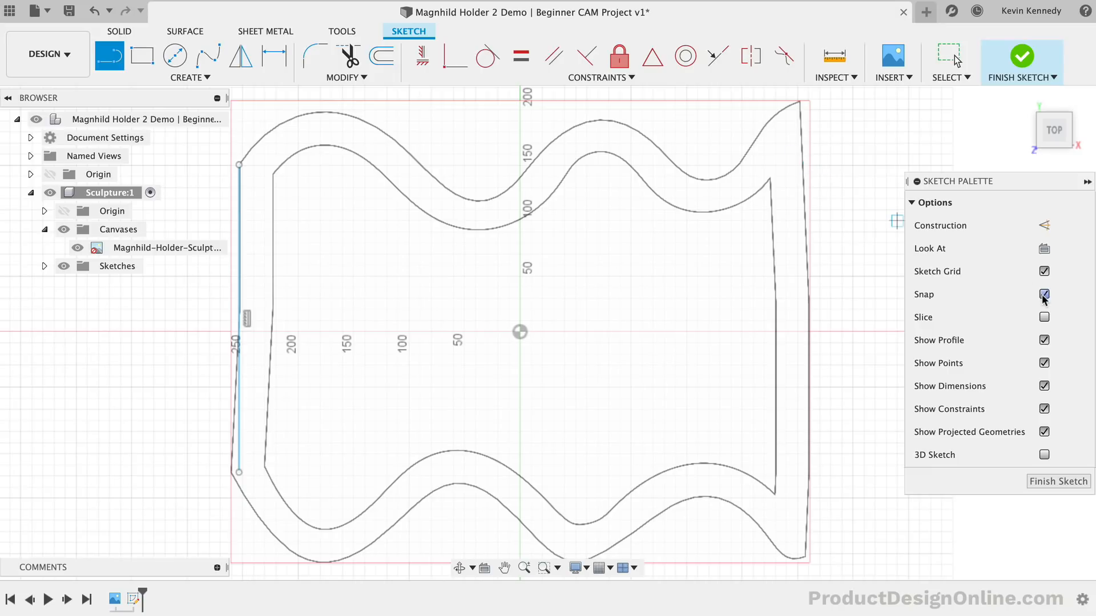
click(804, 104)
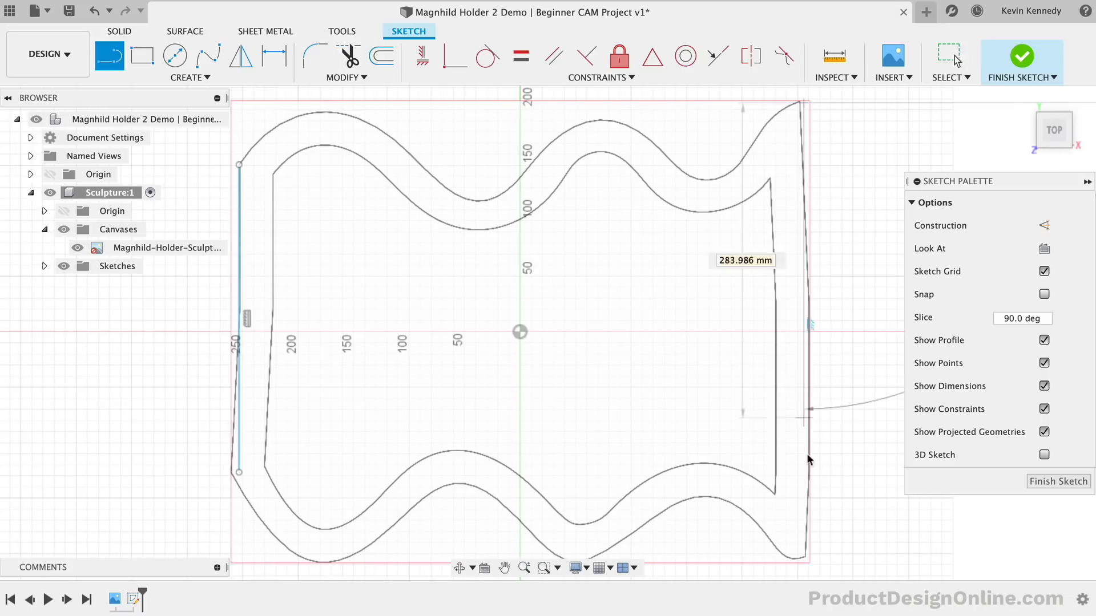
click(805, 559)
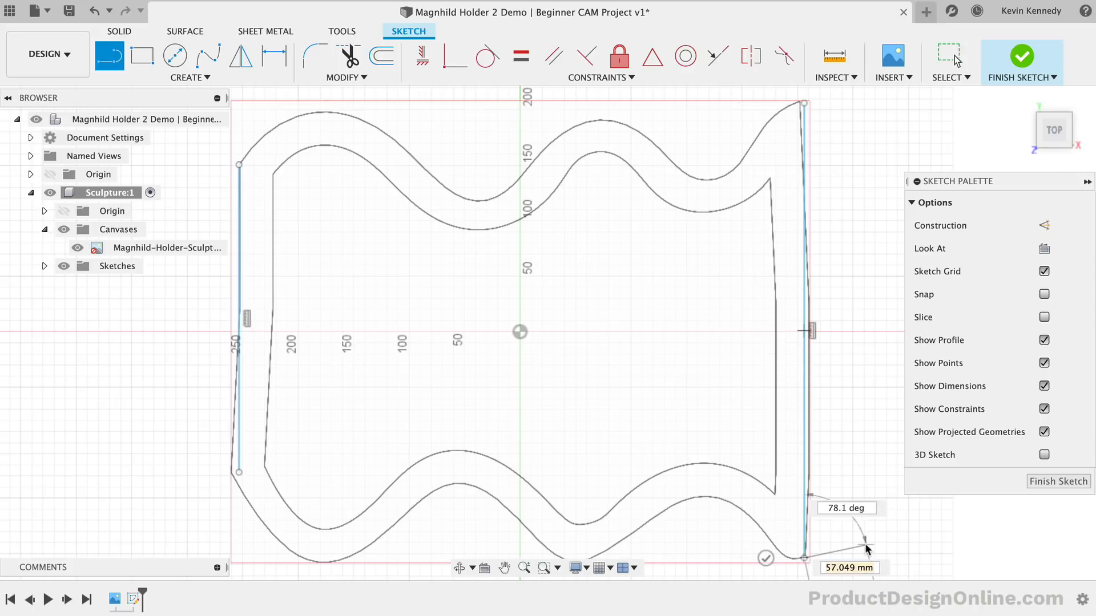
key(Escape)
Edit the Magnhild-Holder-Sculpture canvas and lower its opacity to 14
right_click(148, 248)
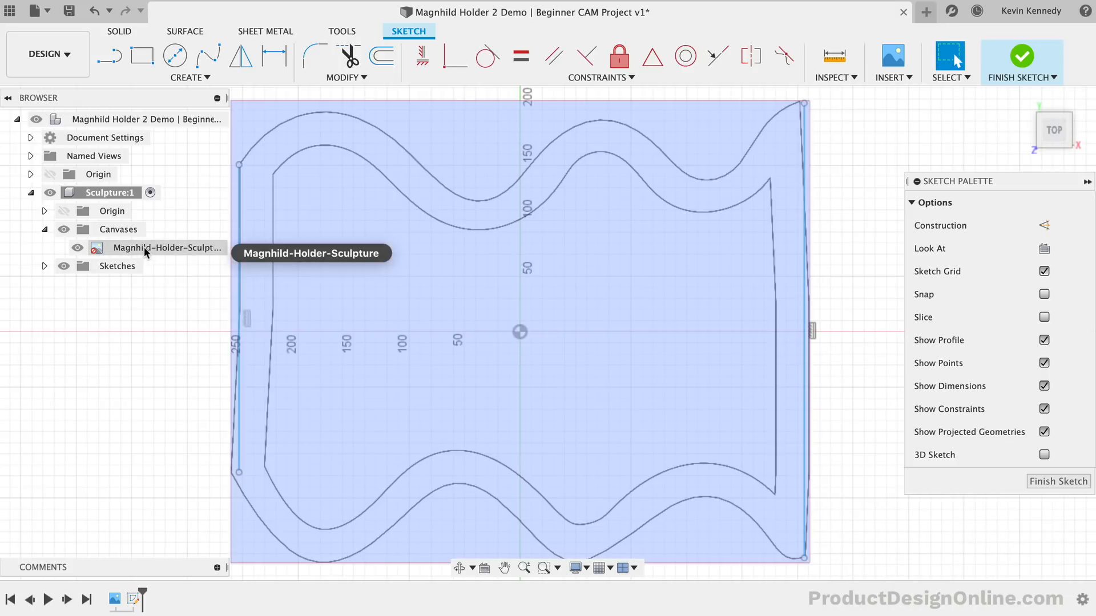
click(220, 282)
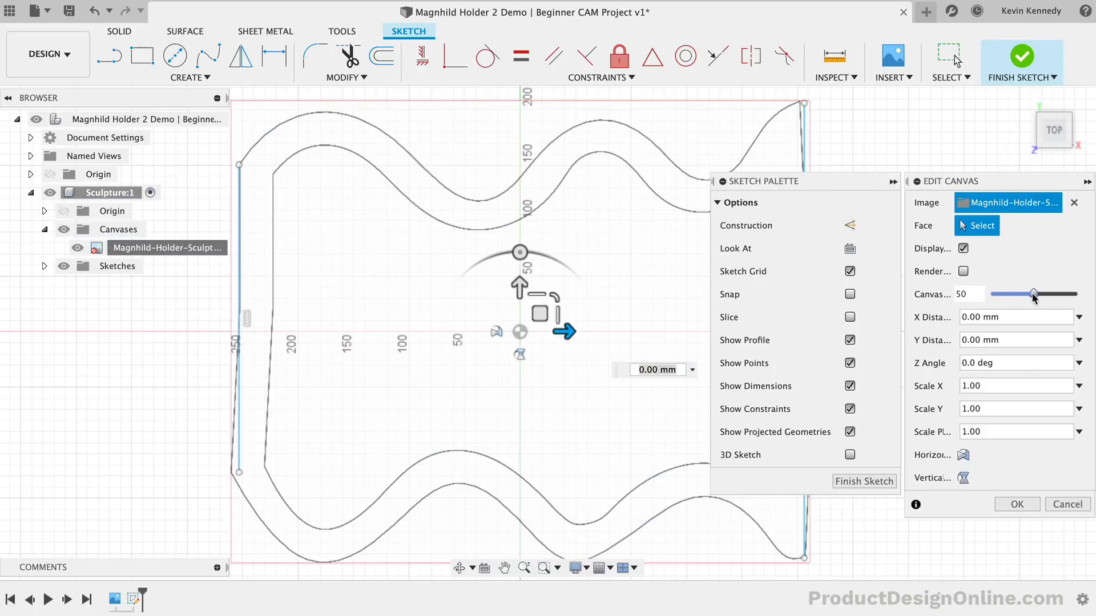
drag(1025, 296, 1004, 297)
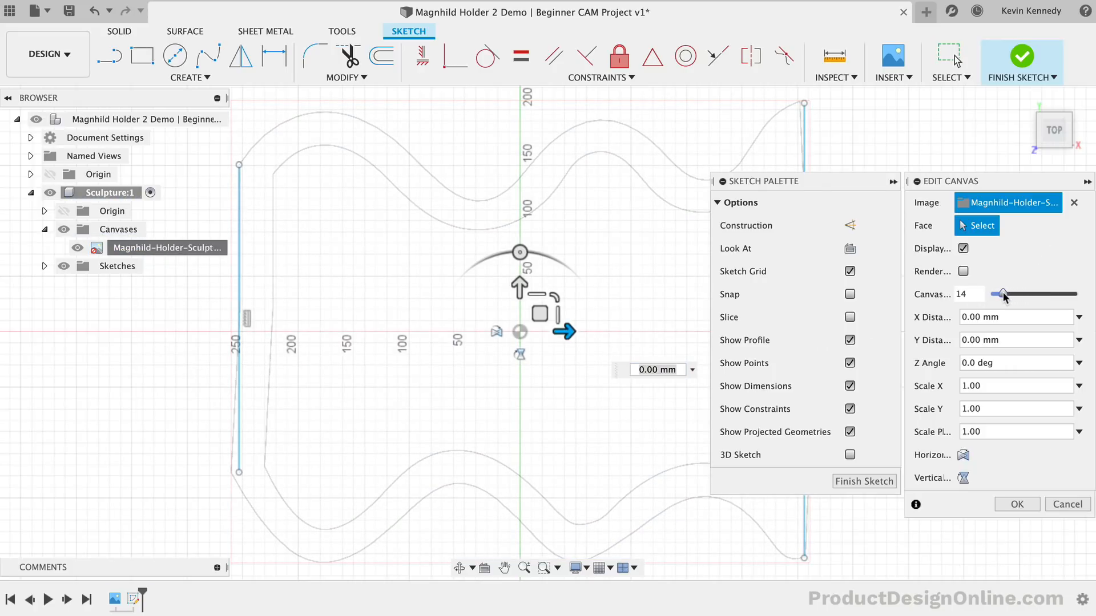
click(1024, 505)
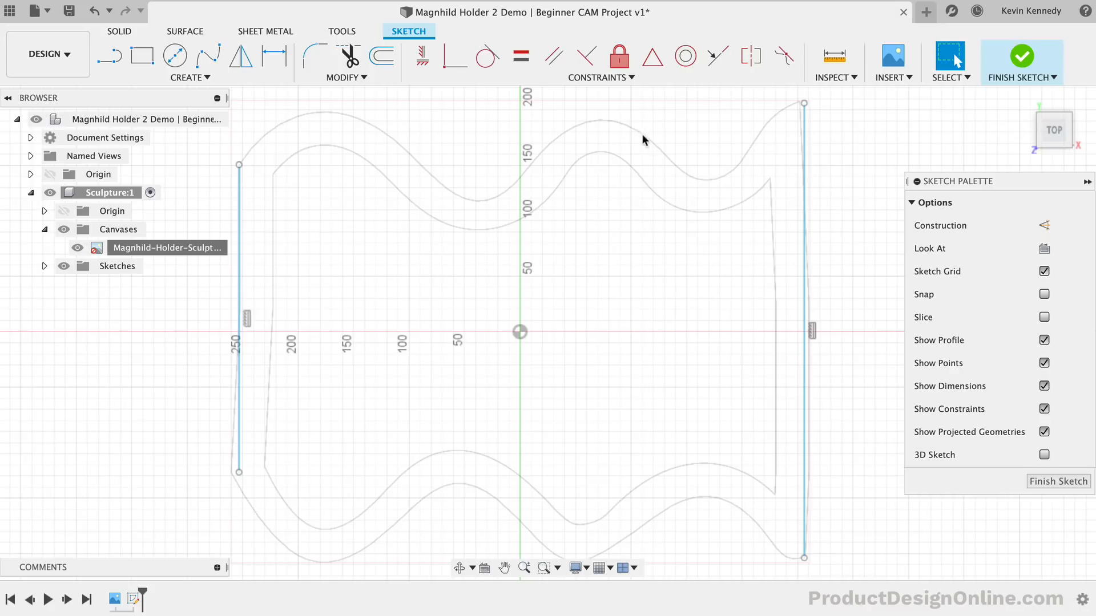
Trace the outer outline's upper wave with a six-point fit point spline joining the upper ends of both vertical lines
click(208, 57)
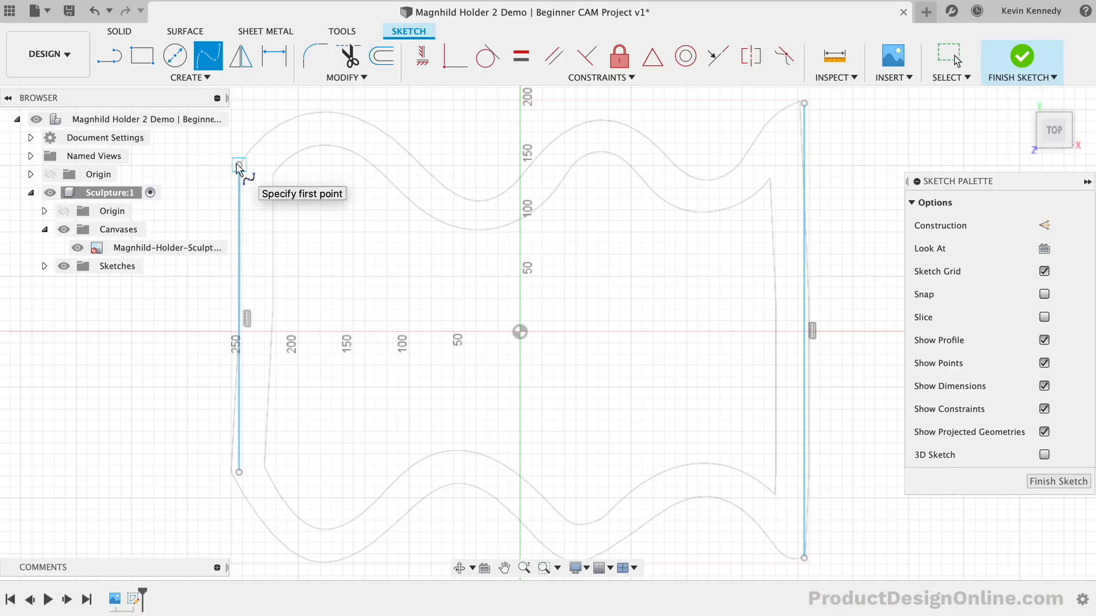
click(239, 166)
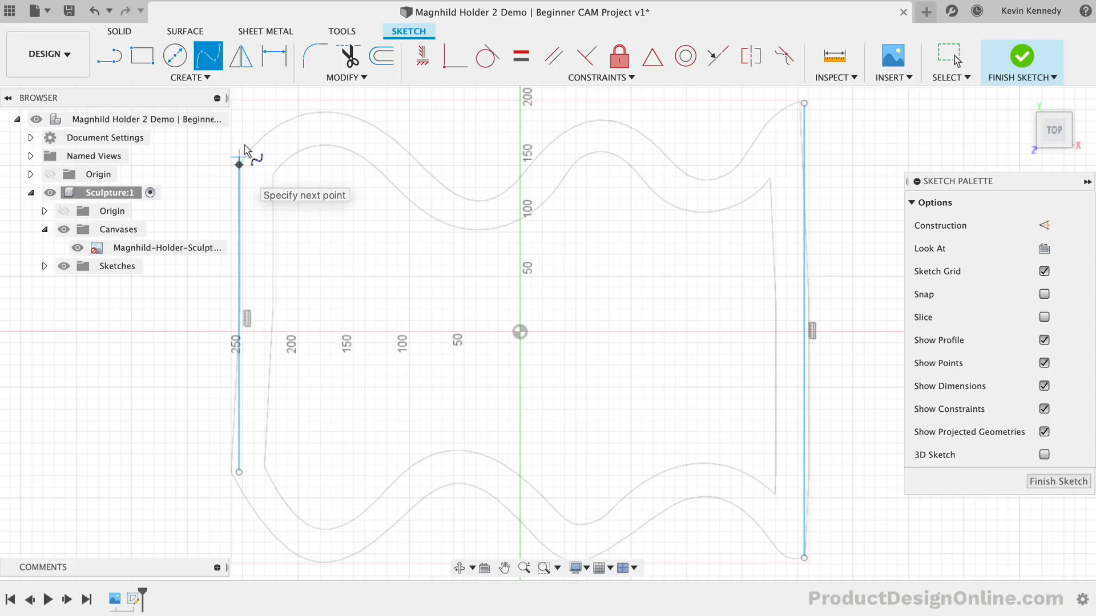
click(321, 113)
click(479, 201)
click(602, 120)
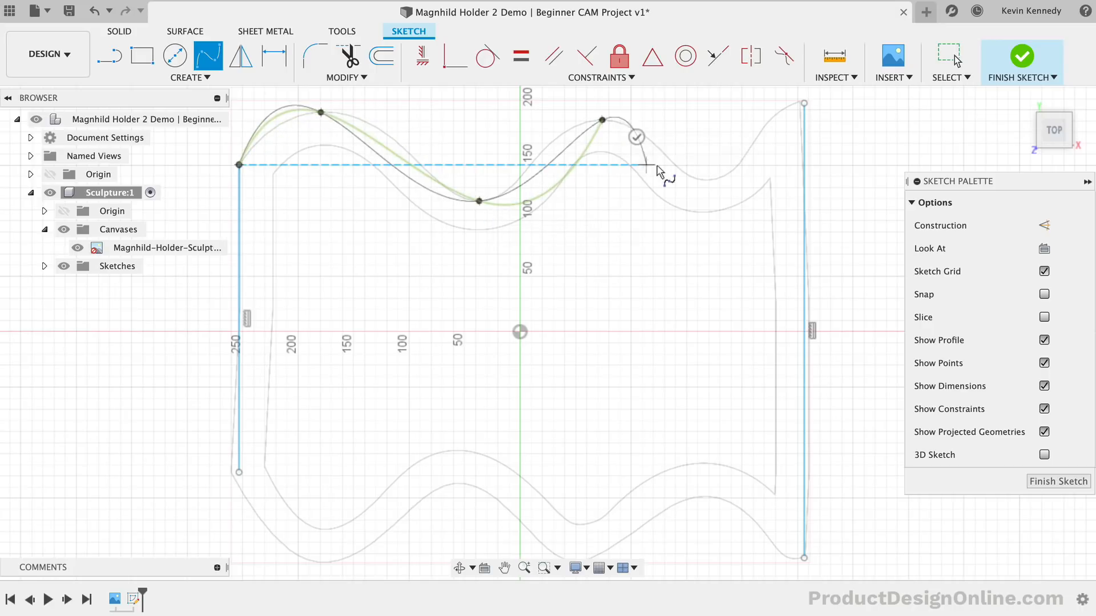
click(708, 182)
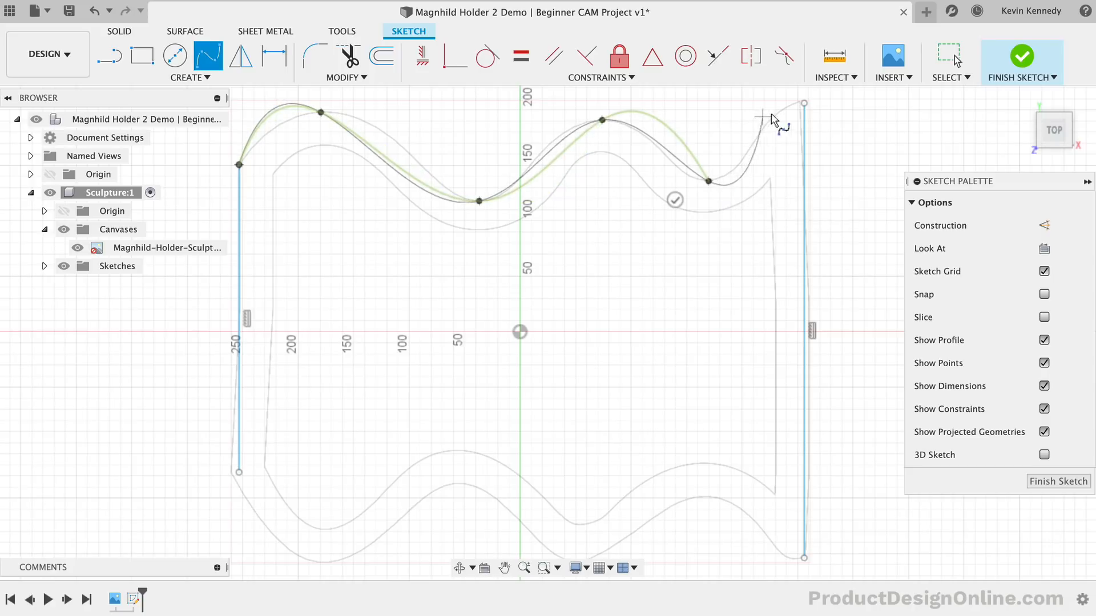
click(804, 104)
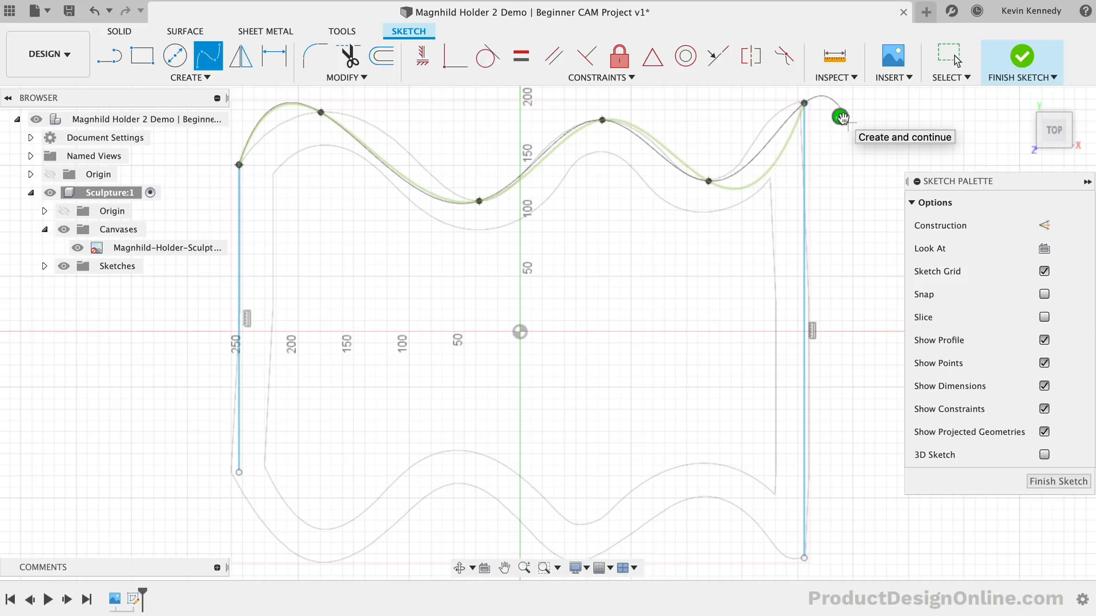
click(840, 118)
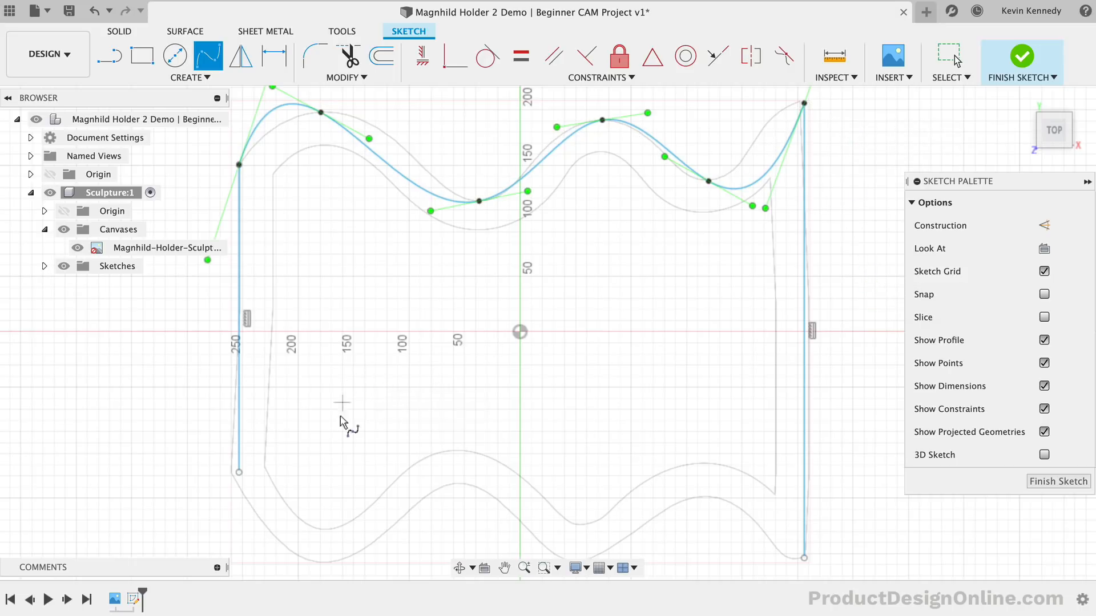
Trace the outer outline's lower wave with a six-point fit point spline joining the lower ends of both vertical lines
scroll(343, 425, down, 5)
click(237, 396)
click(323, 486)
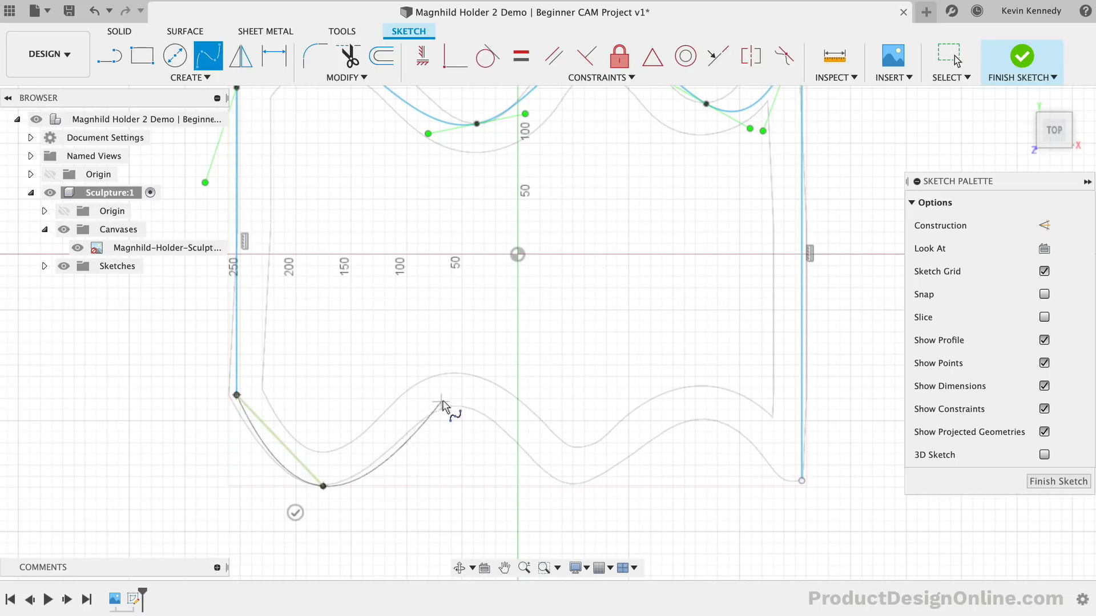
click(456, 407)
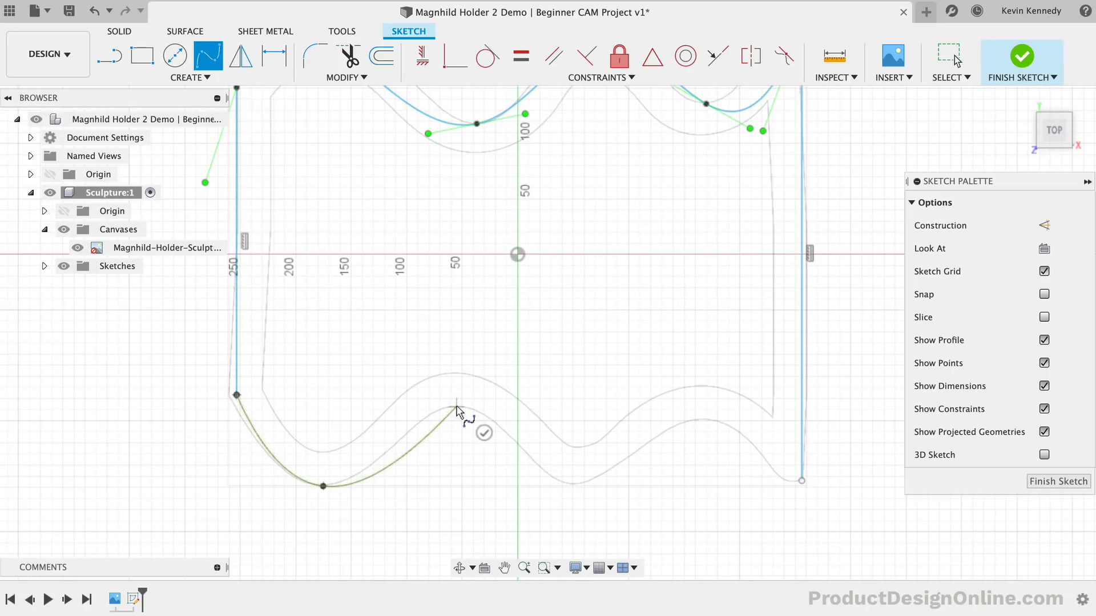
click(575, 486)
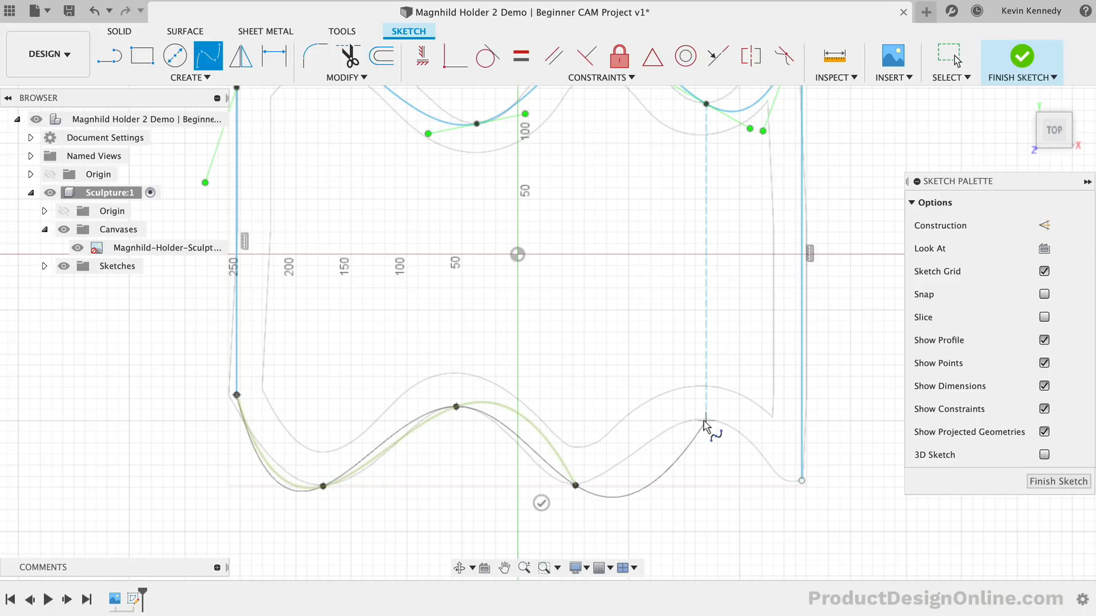
click(705, 420)
click(801, 481)
click(767, 495)
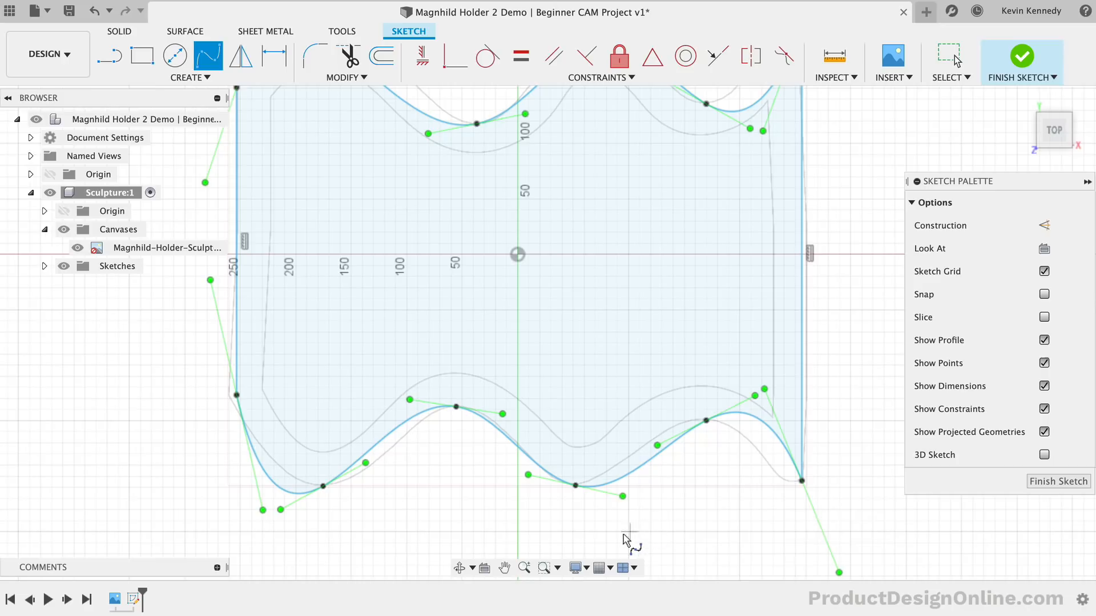
Adjust the upper spline's tangent handles at its left end, first valley and second peak to follow the canvas outline
scroll(352, 521, up, 3)
scroll(352, 524, up, 5)
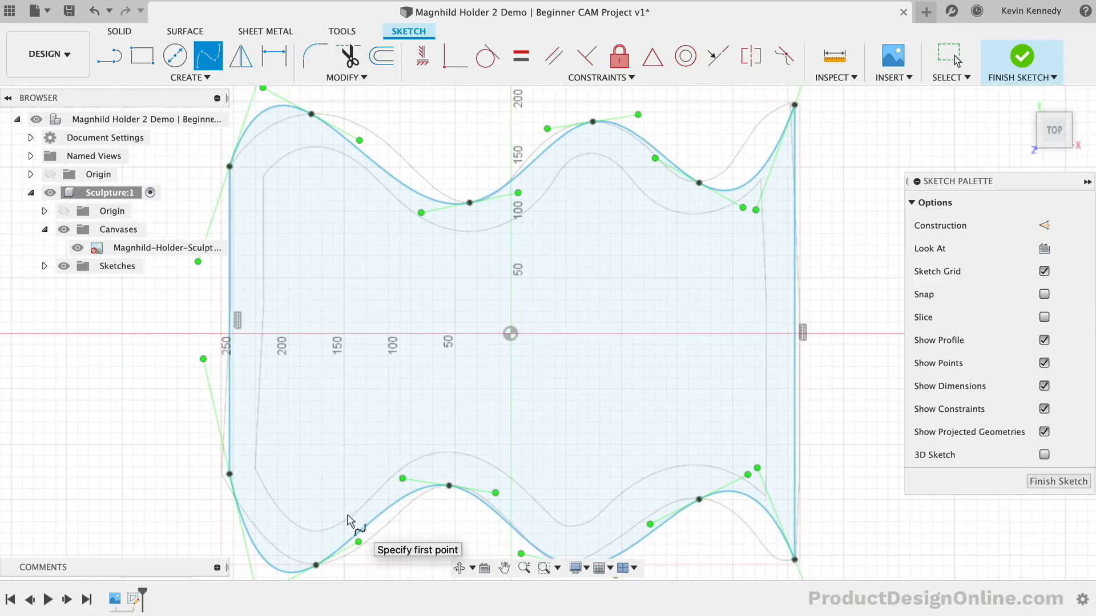
scroll(346, 304, up, 4)
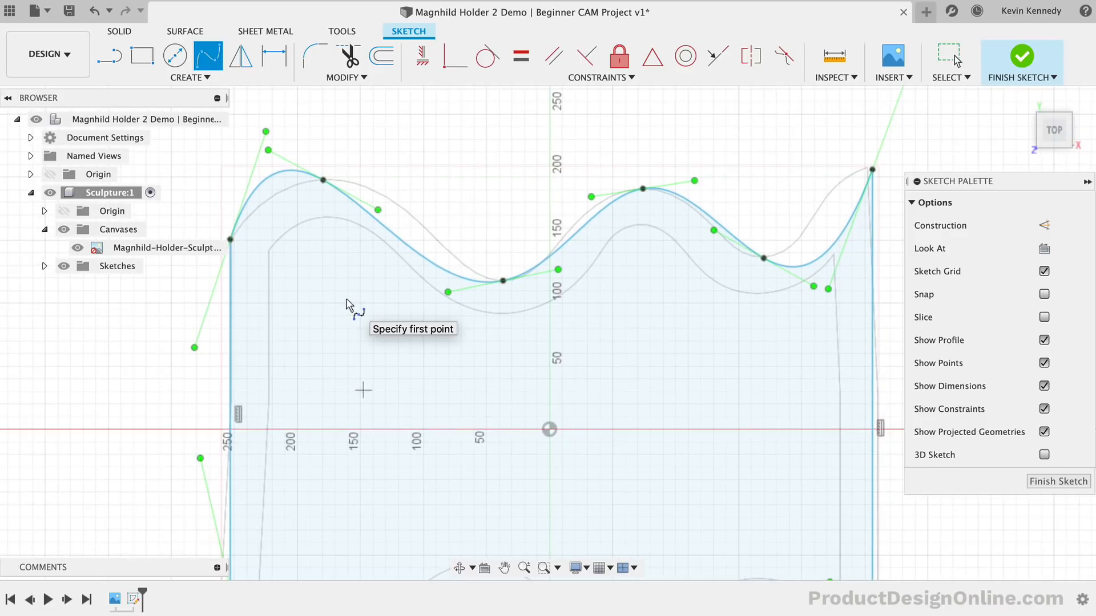
scroll(147, 372, down, 1)
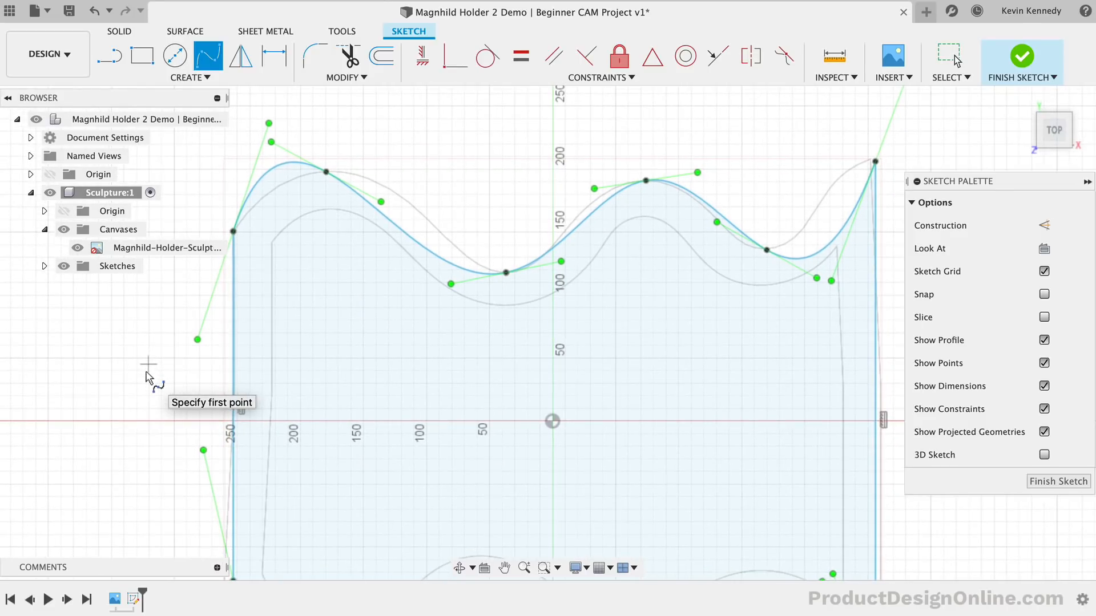
key(Escape)
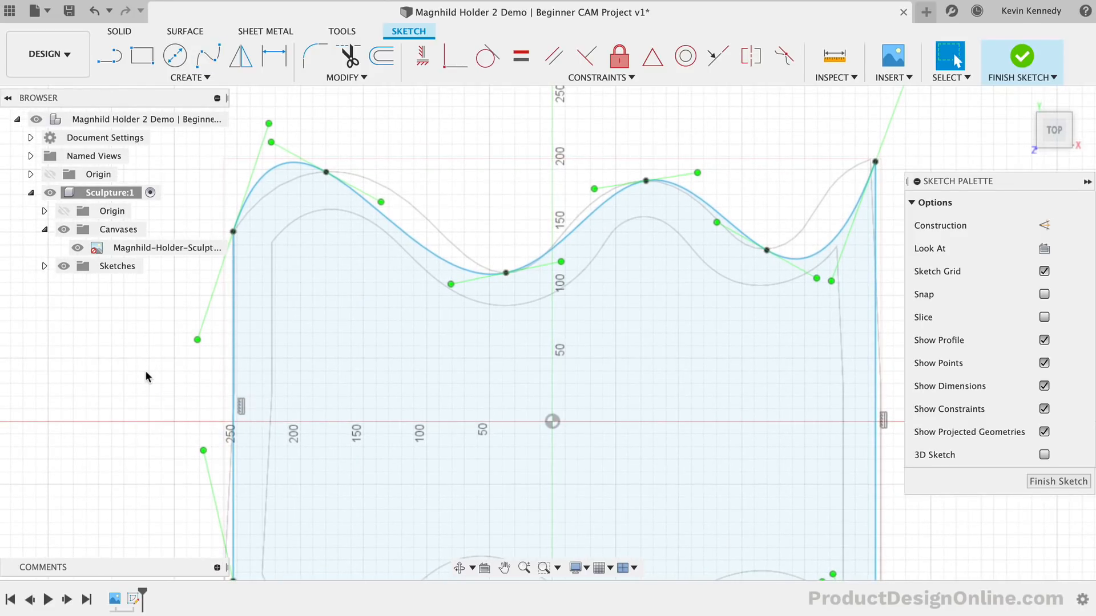
drag(197, 341, 175, 303)
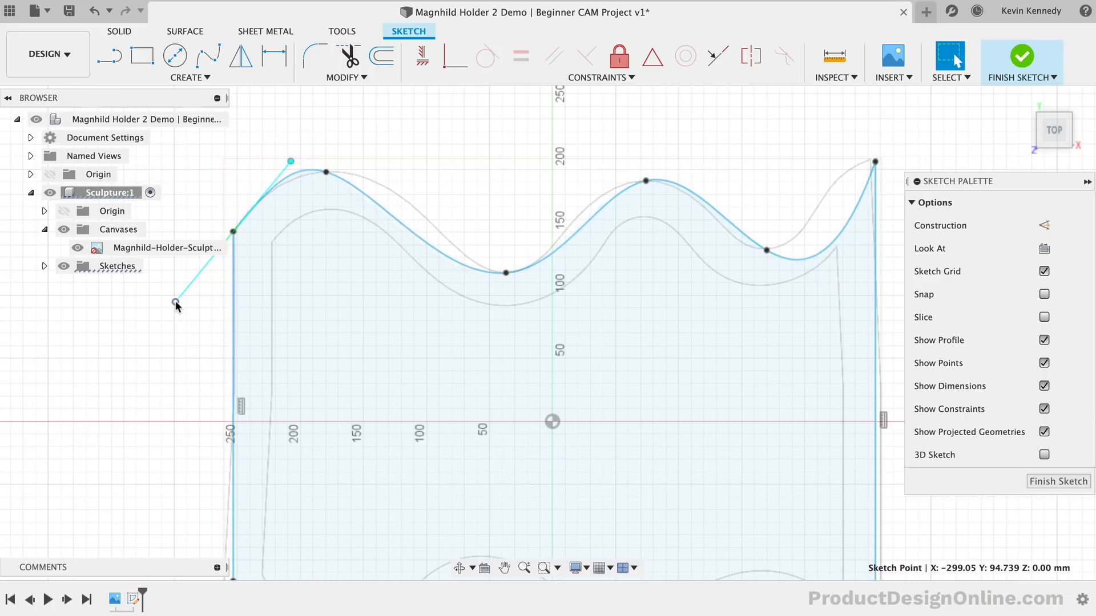
click(510, 273)
mouse_move(559, 278)
mouse_down()
mouse_move(589, 276)
mouse_move(563, 273)
mouse_up()
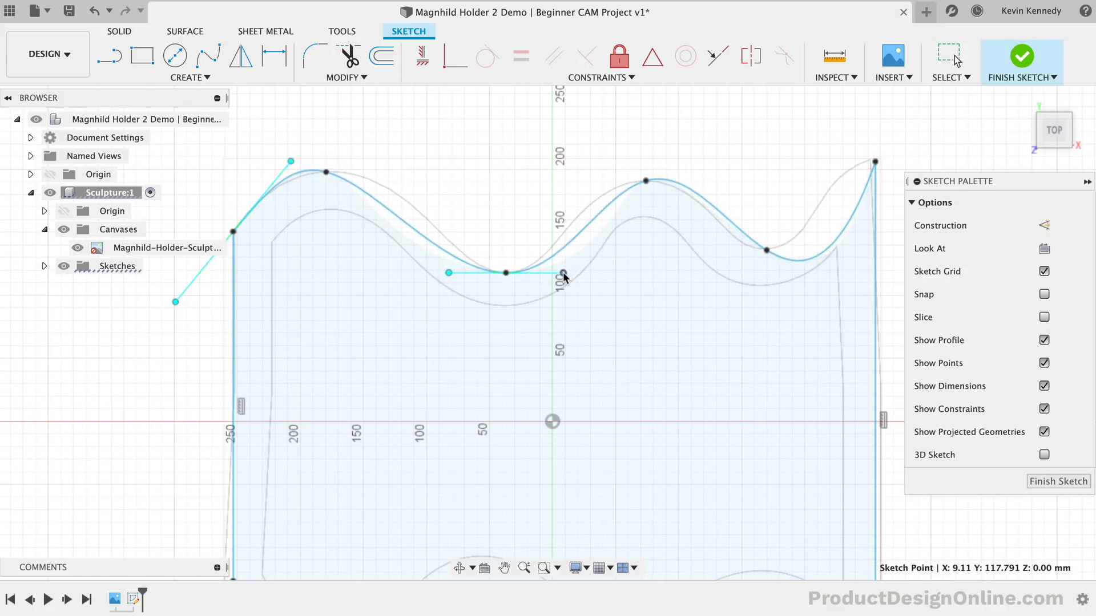
click(646, 181)
drag(594, 193, 577, 181)
Adjust the upper spline's tangent handles at its second valley, right end and first peak to match the canvas outline
click(768, 250)
drag(791, 258, 805, 247)
click(874, 162)
drag(892, 153, 944, 149)
click(326, 171)
drag(372, 183, 398, 169)
drag(728, 253, 721, 251)
Adjust the lower spline's tangent handles at its left end and both troughs to follow the canvas outline
scroll(641, 318, down, 8)
click(351, 429)
drag(396, 414, 417, 417)
drag(286, 442, 268, 377)
click(253, 326)
click(638, 428)
drag(697, 443, 675, 429)
Adjust the lower spline's tangent handles at its right crest and right end to follow the canvas outline
click(786, 354)
drag(856, 335, 838, 355)
middle_drag(839, 357, 770, 355)
click(827, 421)
drag(892, 480, 871, 415)
drag(770, 352, 778, 353)
Level the lower spline's tangent handles at its left crest and left trough to match the canvas outline
click(434, 337)
mouse_move(491, 346)
mouse_down()
mouse_move(498, 336)
mouse_move(486, 335)
mouse_up()
drag(344, 415, 336, 427)
key(Escape)
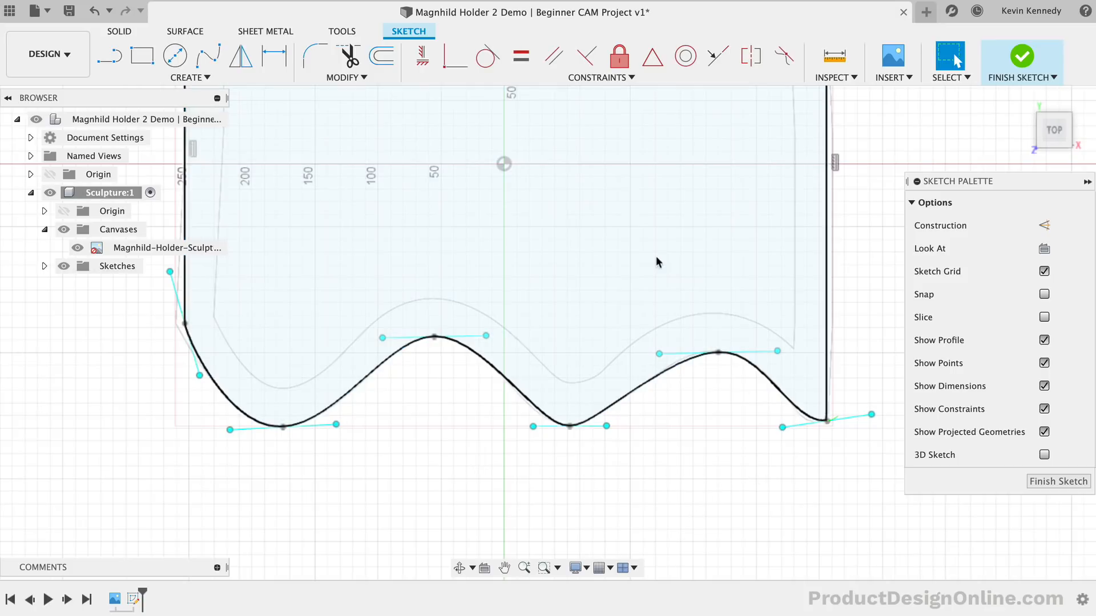
Extrude the closed outer sculpture profile 30.5 mm to one side as a new body
scroll(444, 462, down, 5)
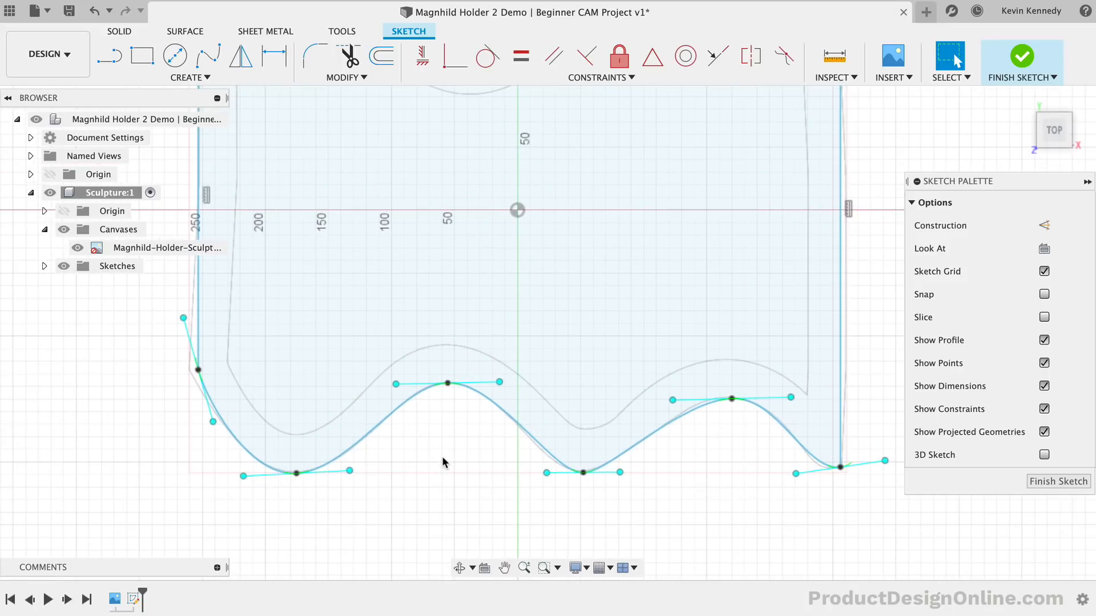
scroll(527, 279, up, 4)
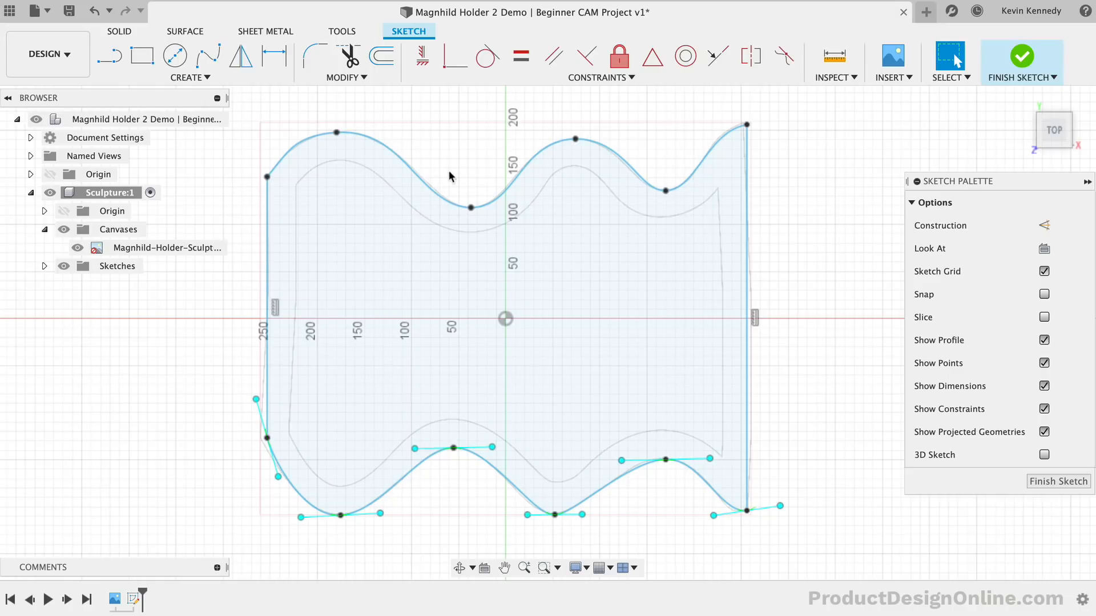
click(120, 32)
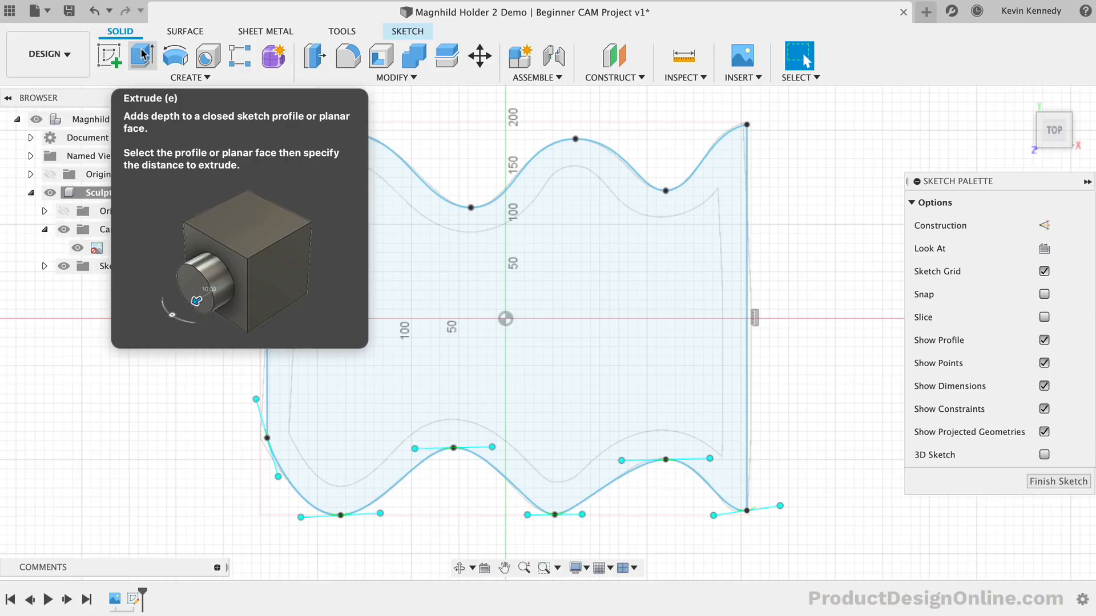
click(142, 55)
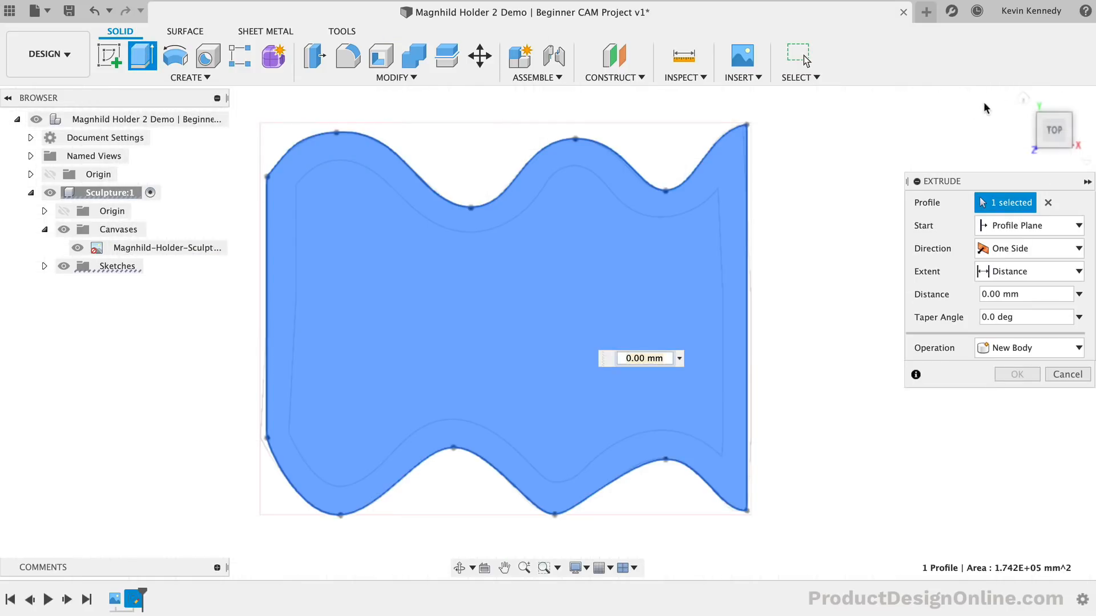
click(1022, 98)
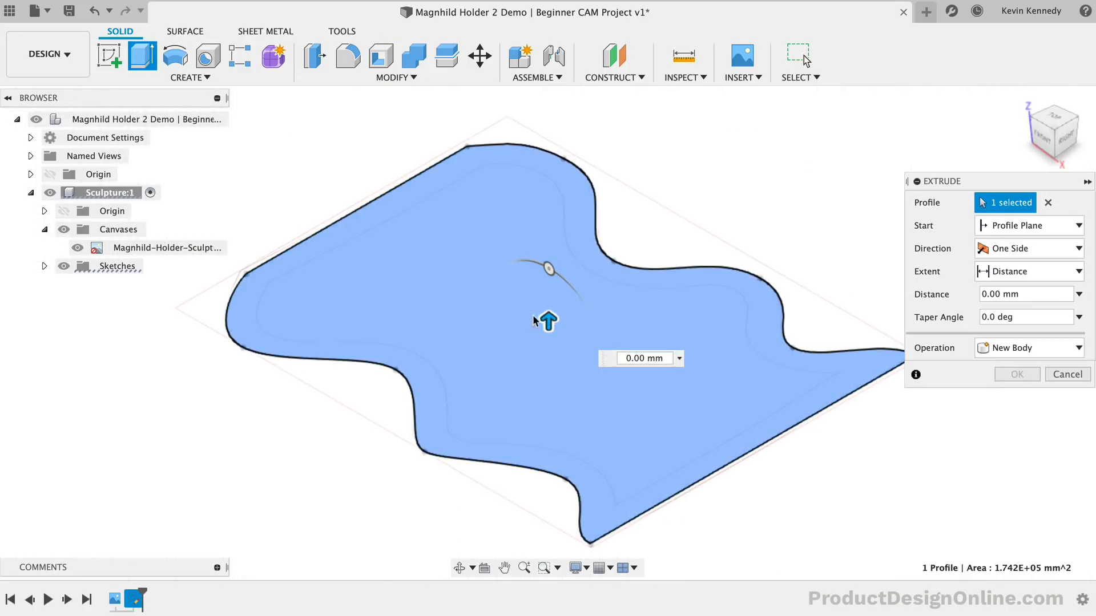
drag(543, 320, 548, 271)
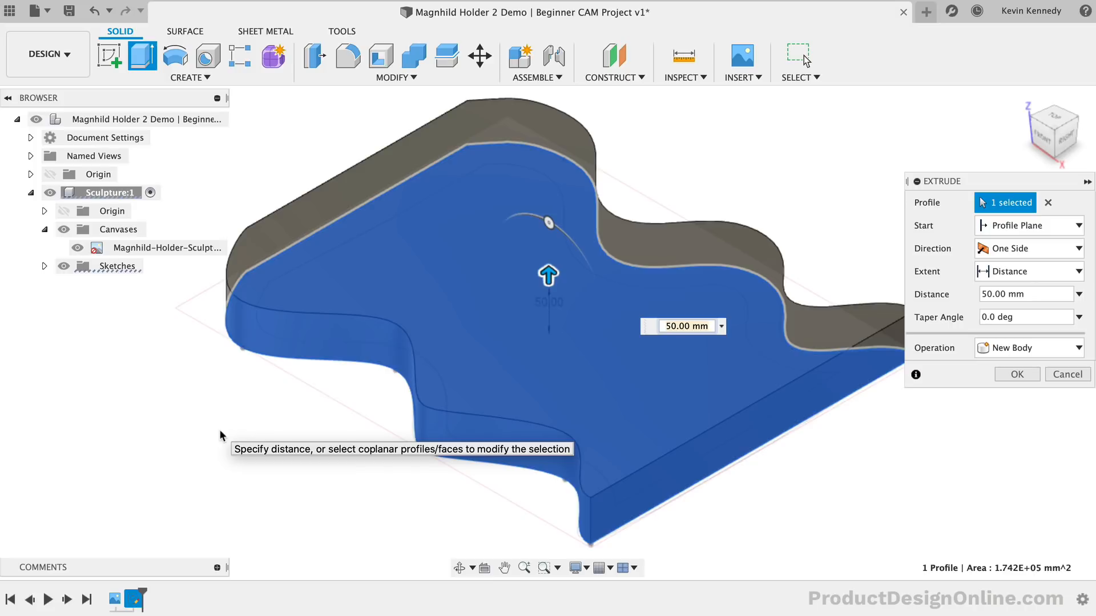
text(30.5)
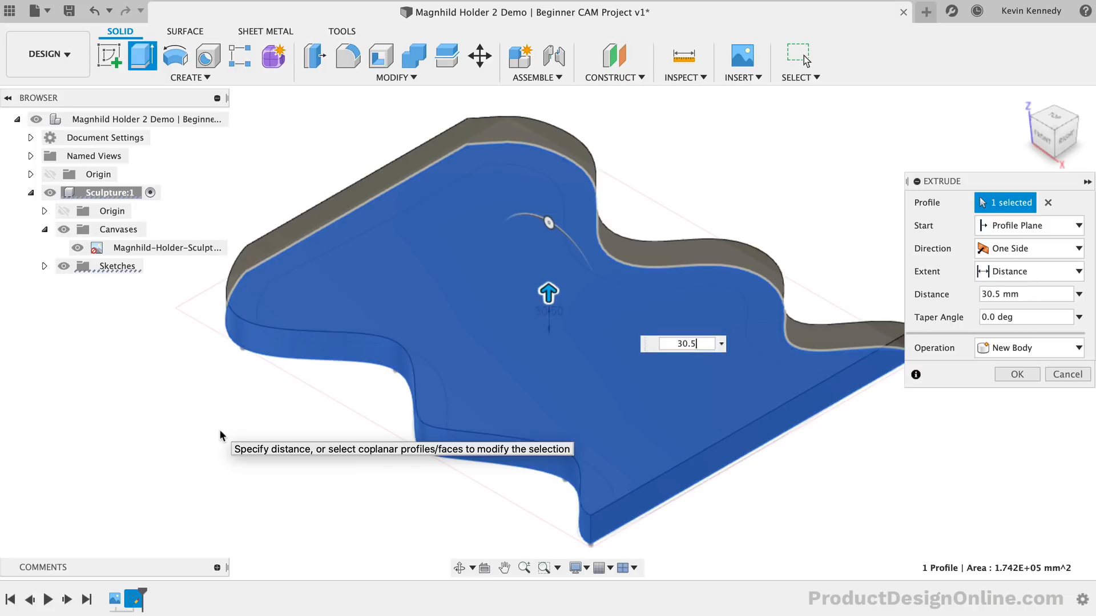
click(1023, 375)
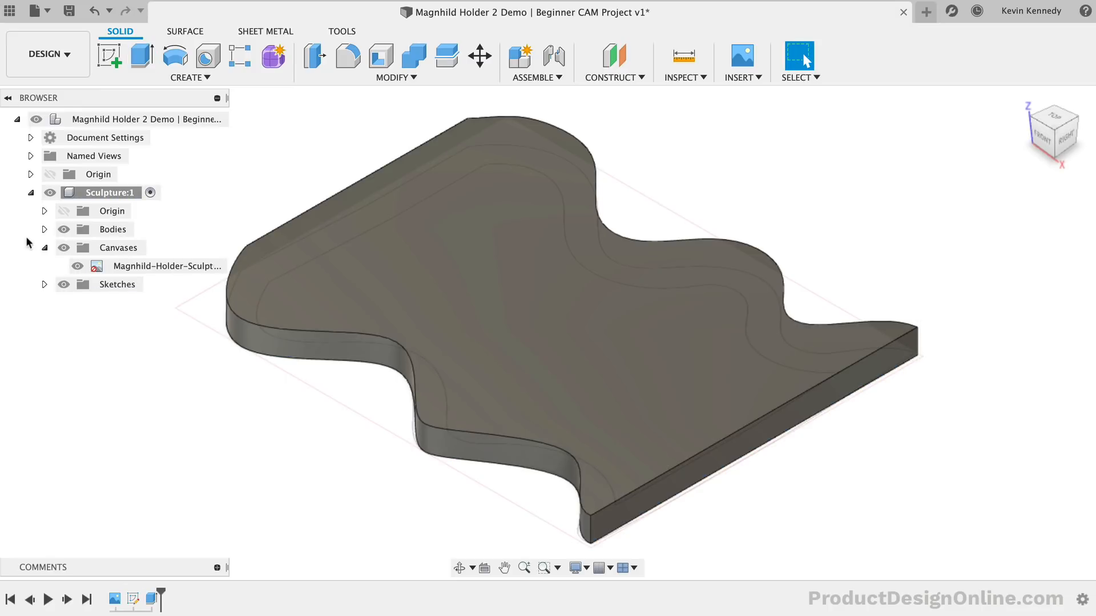
List the Sculpture component's bodies and examine the extruded body from above and from the front
click(44, 229)
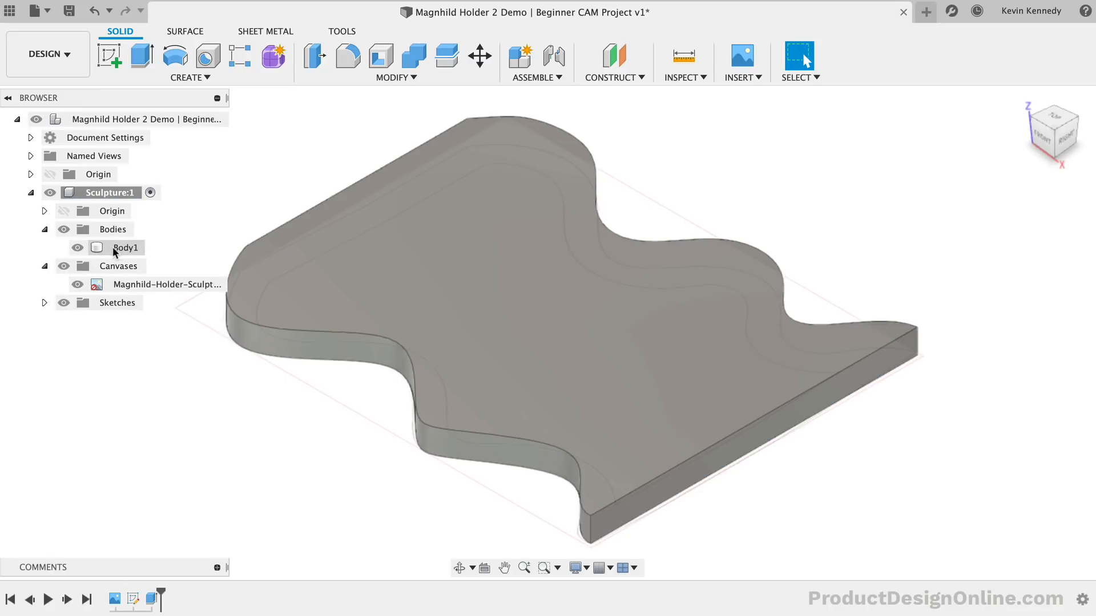
scroll(188, 421, left, 3)
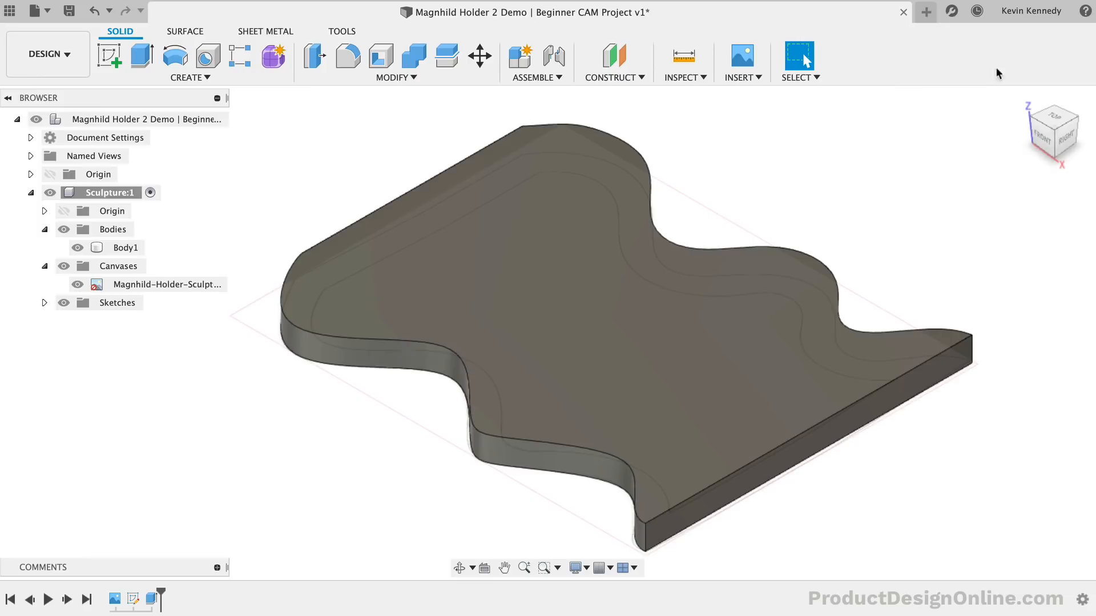
click(1044, 126)
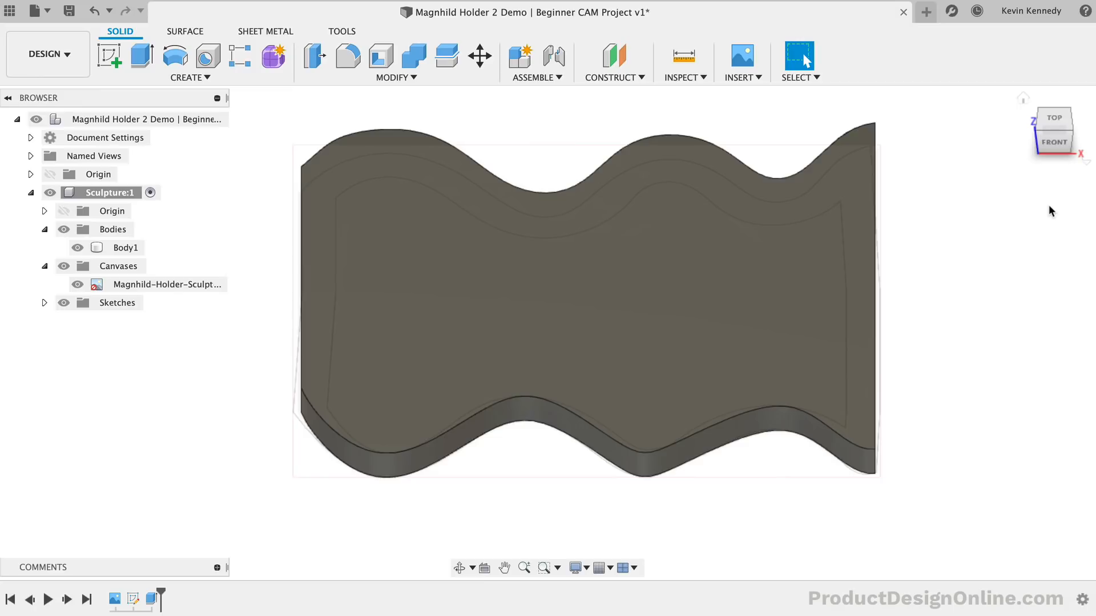
click(1052, 123)
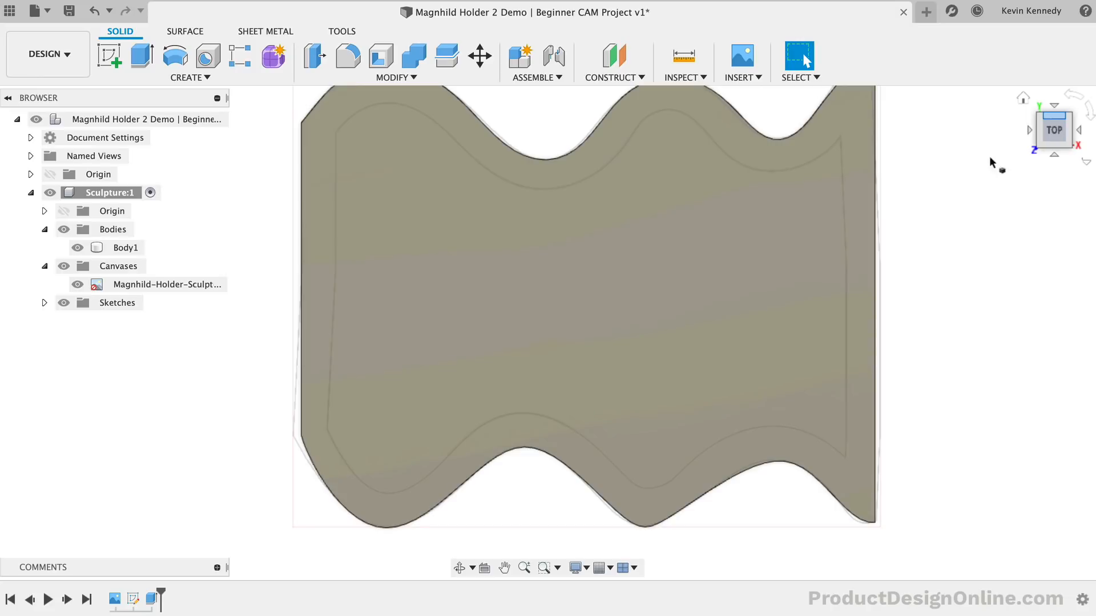
scroll(913, 231, down, 5)
scroll(912, 231, up, 4)
scroll(912, 231, up, 1)
scroll(912, 231, up, 1)
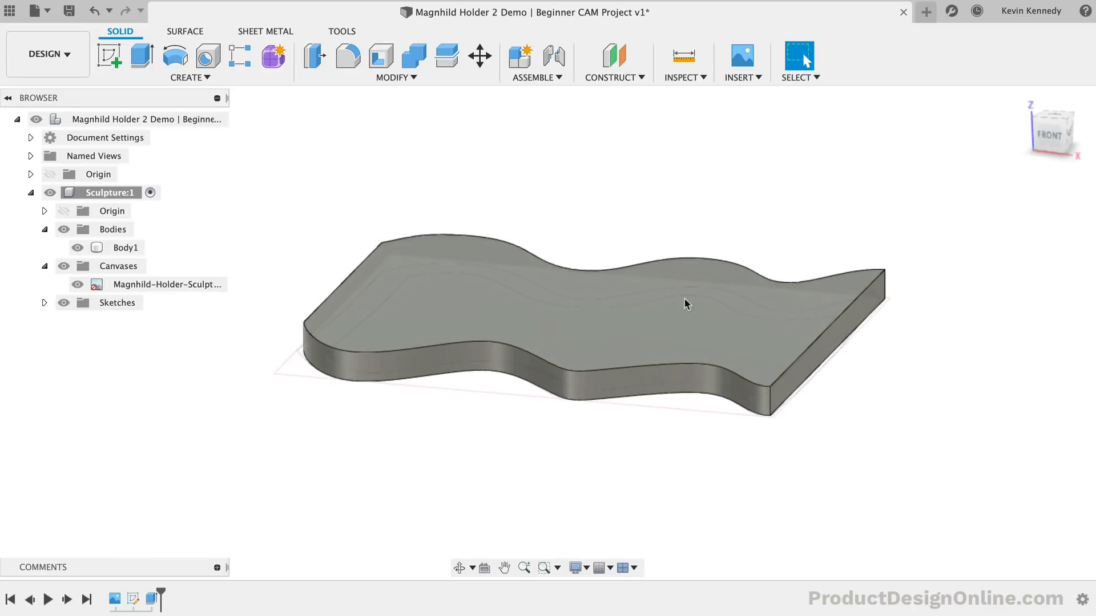
click(630, 340)
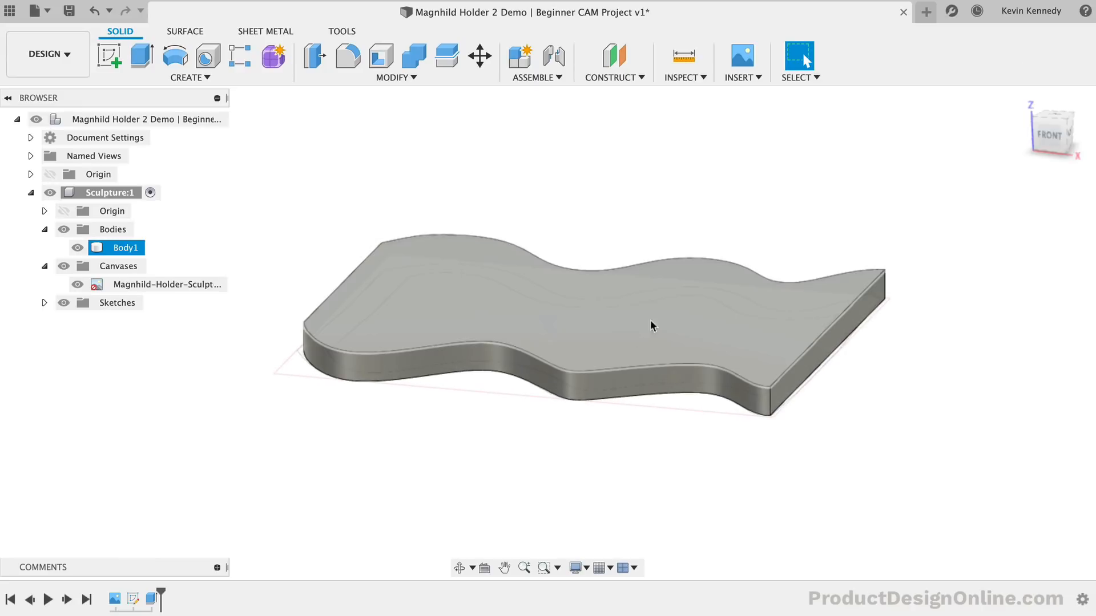
click(608, 189)
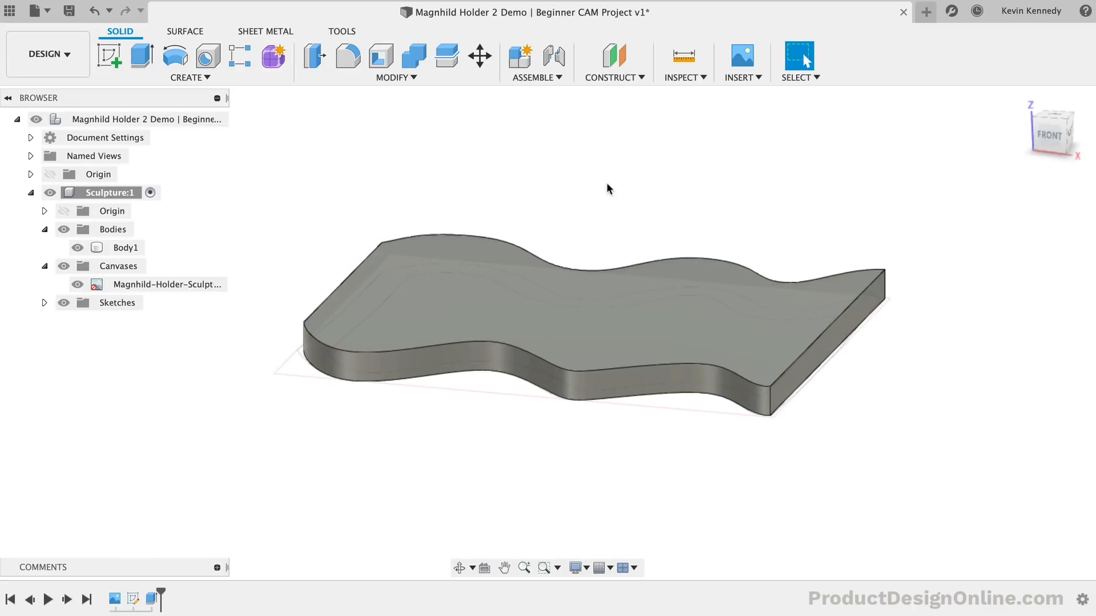
click(545, 295)
click(606, 237)
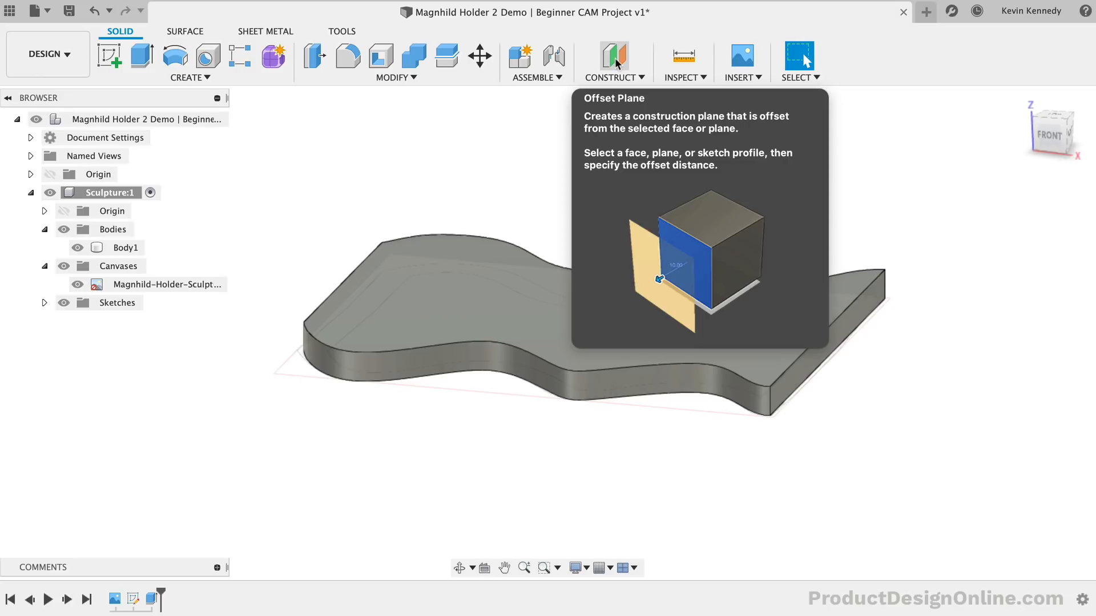
Create a construction plane offset 5 mm above the sculpture body's top face
click(615, 59)
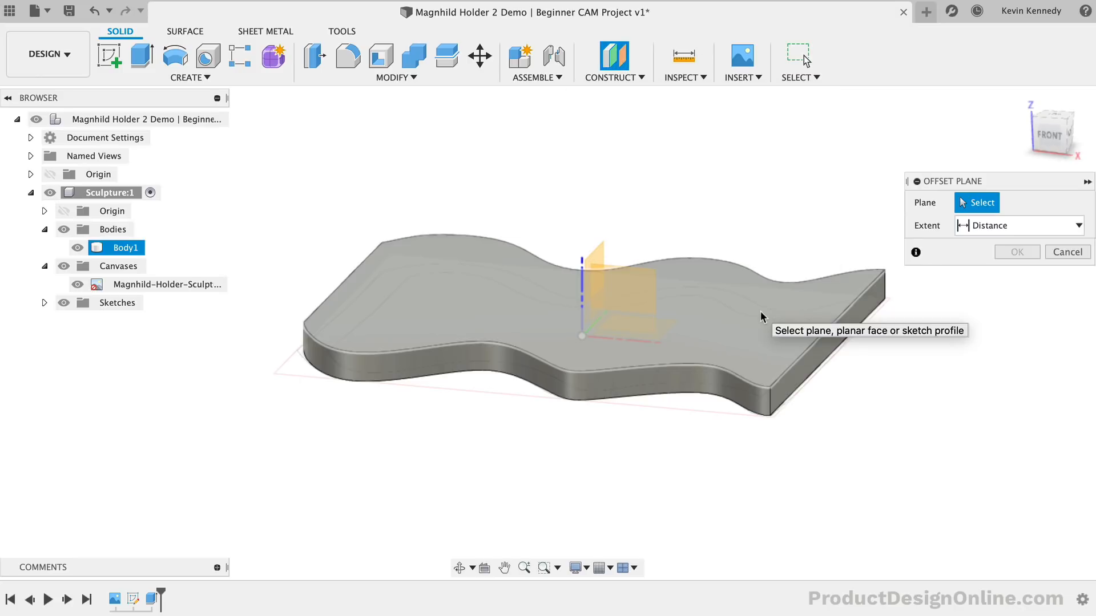
click(761, 317)
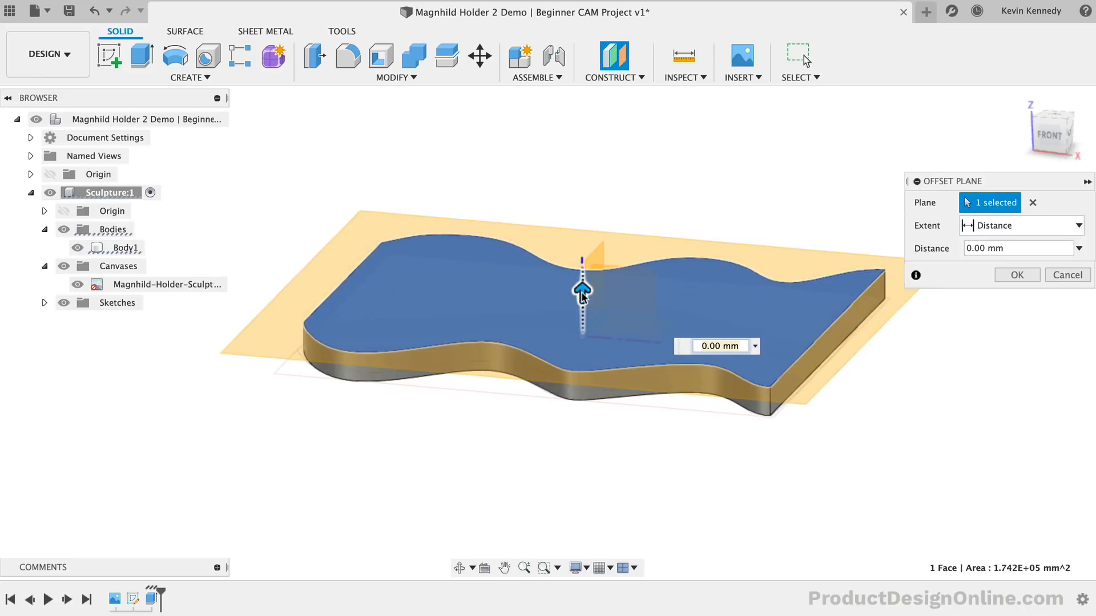
drag(582, 293, 582, 247)
text(5)
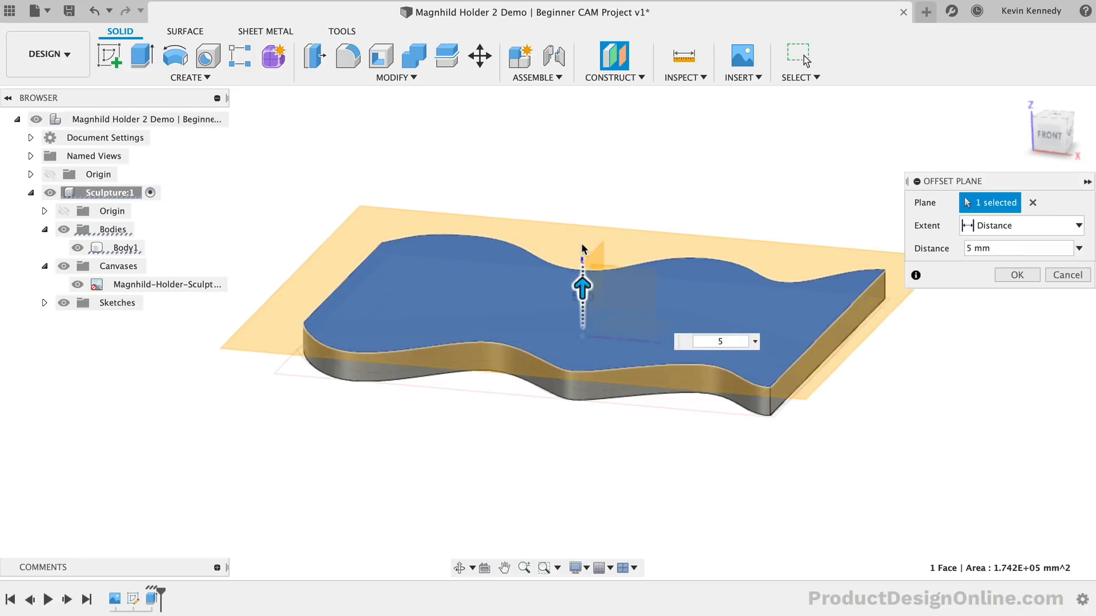
click(1017, 275)
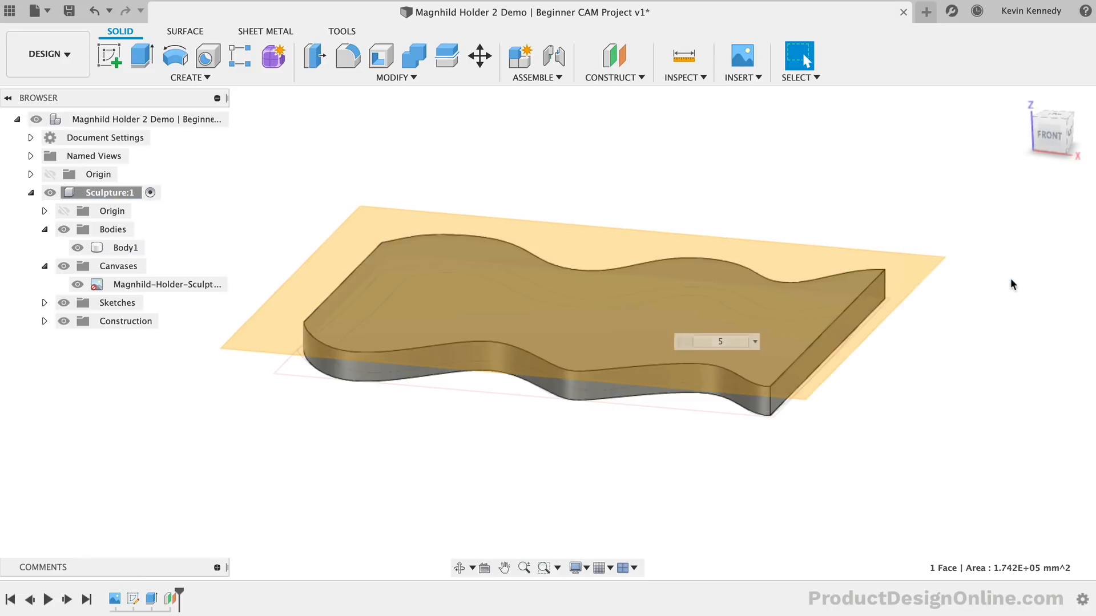
Create a sketch on the offset plane and project the body's top face outline into it
right_click(797, 256)
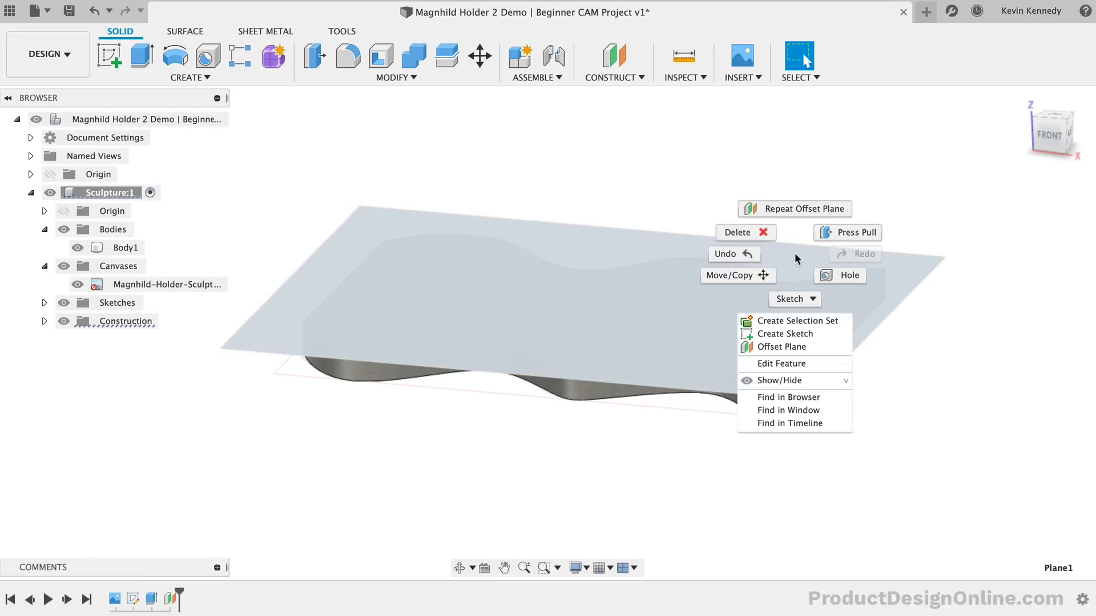
click(787, 334)
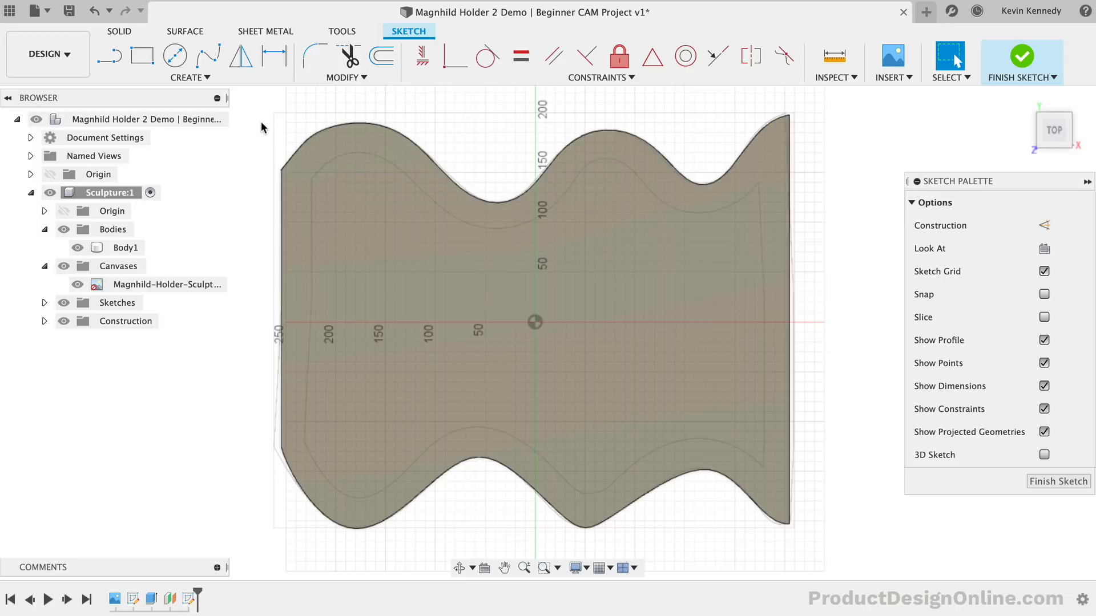
click(189, 77)
mouse_move(208, 338)
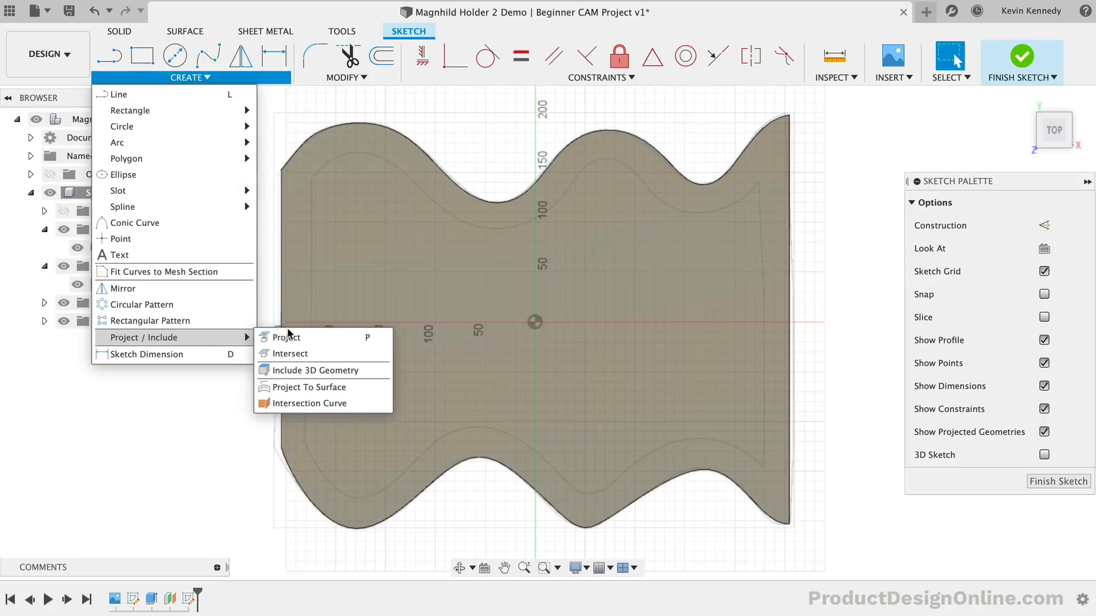
click(350, 339)
click(405, 213)
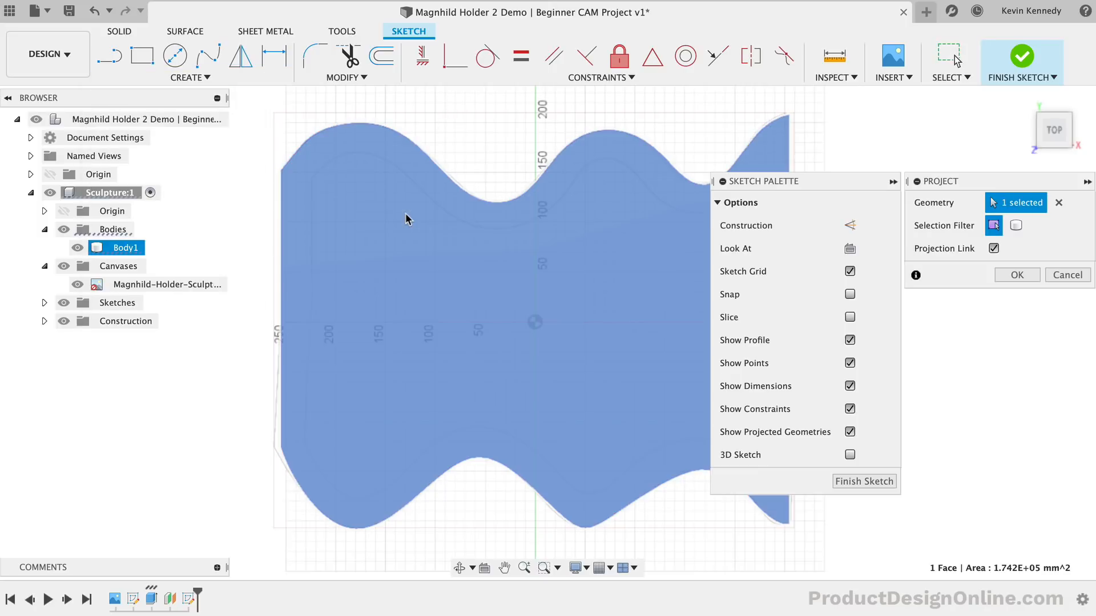
click(1017, 275)
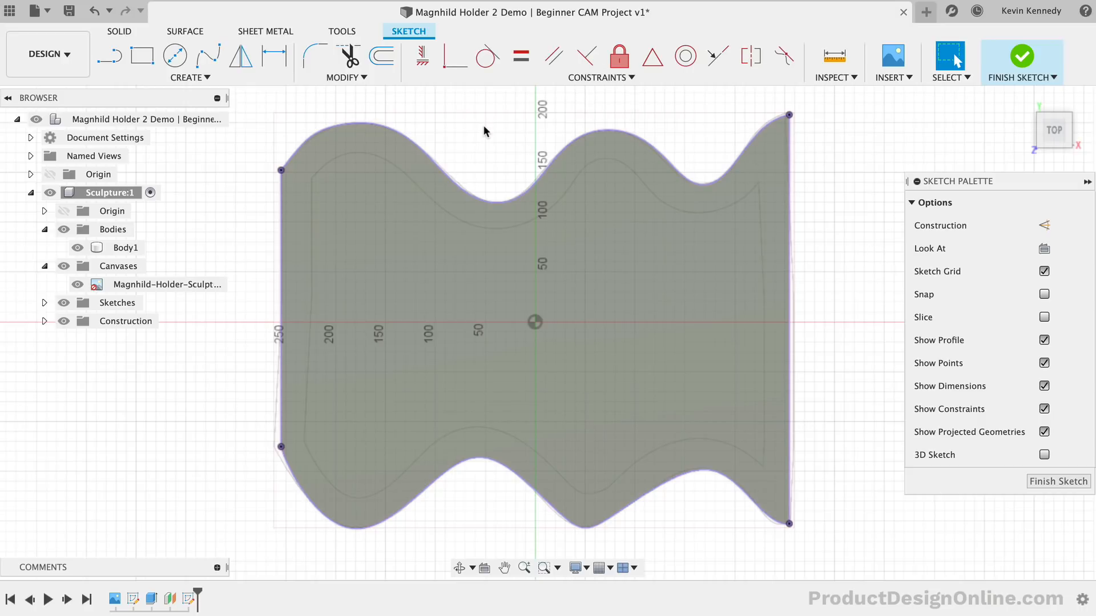
Offset the whole projected outline chain inward with an offset position of -30 mm
click(381, 58)
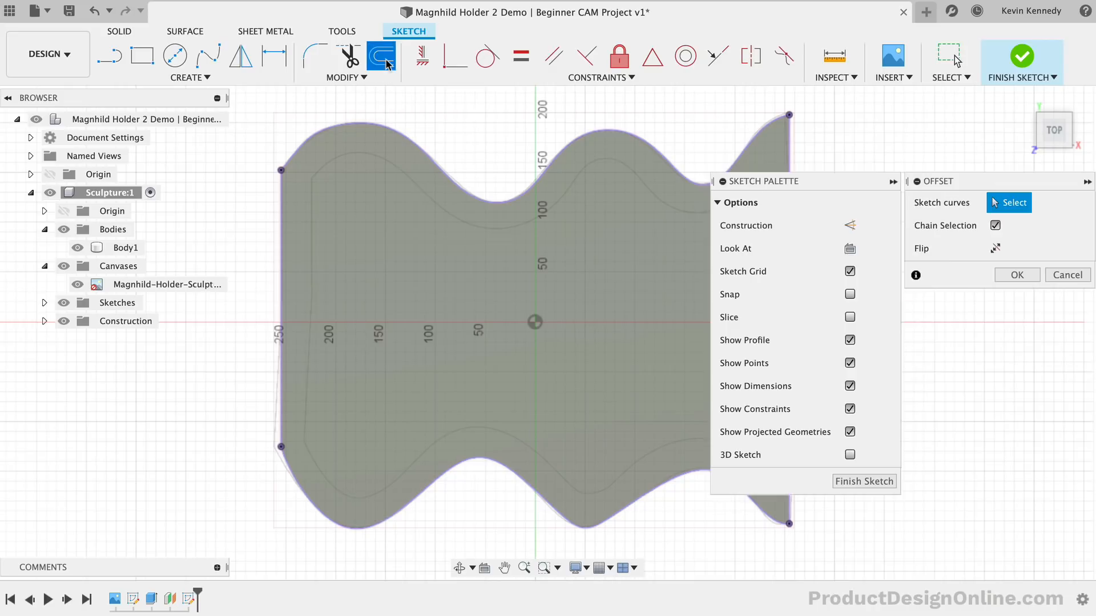
click(428, 154)
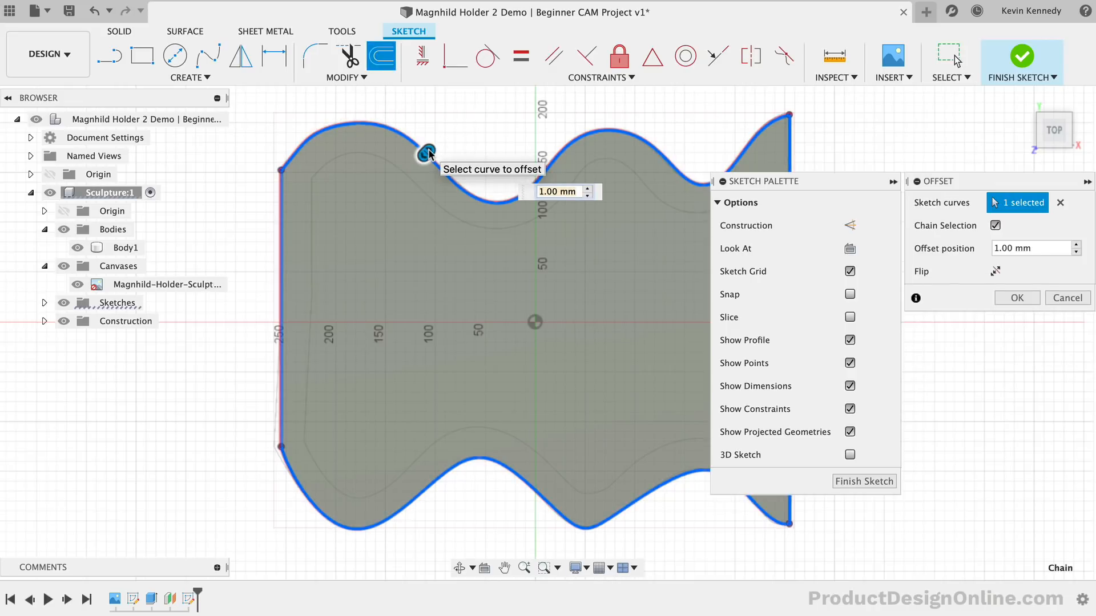
click(429, 154)
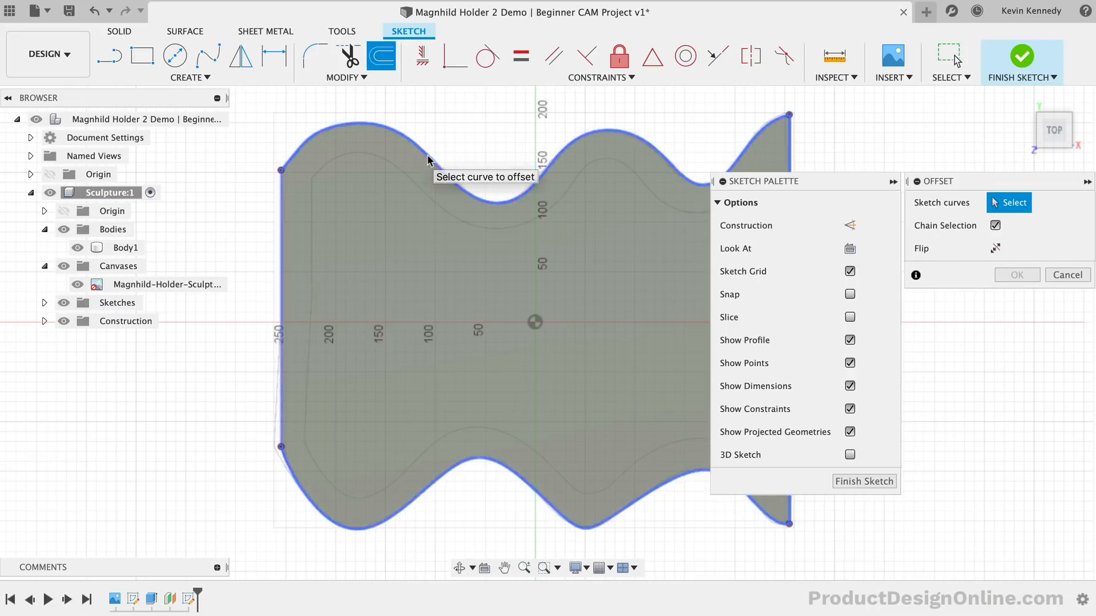
click(433, 156)
drag(426, 154, 406, 178)
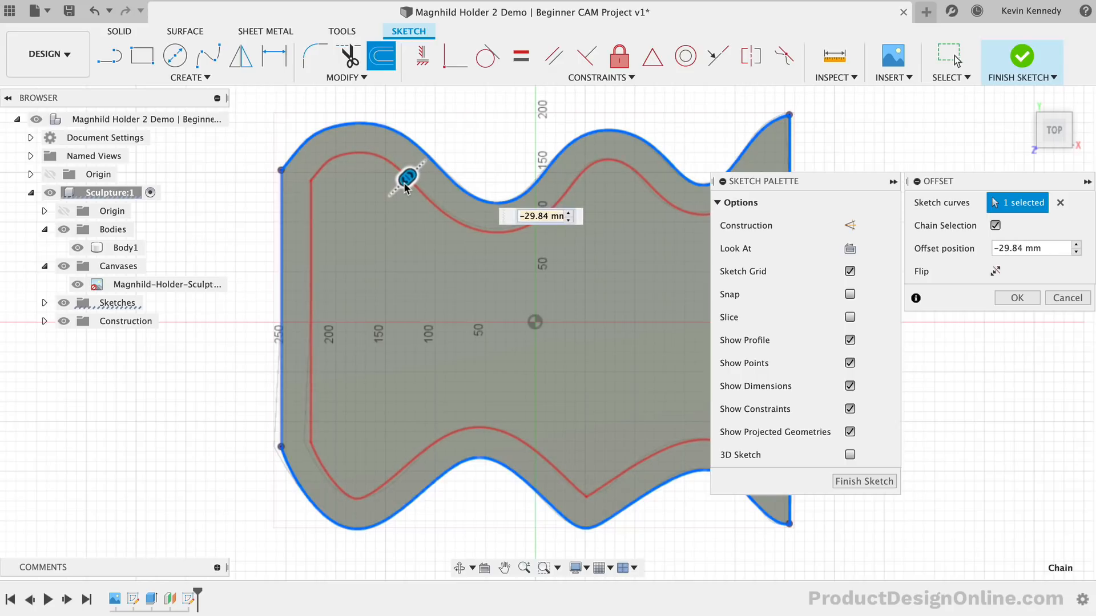
text(-30)
key(Return)
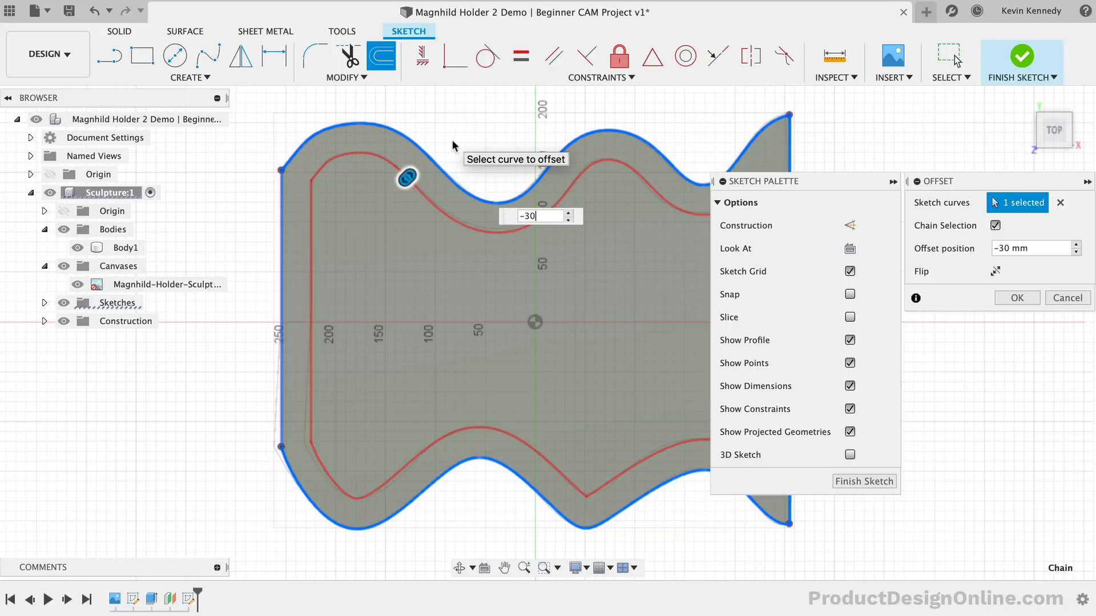
click(1016, 298)
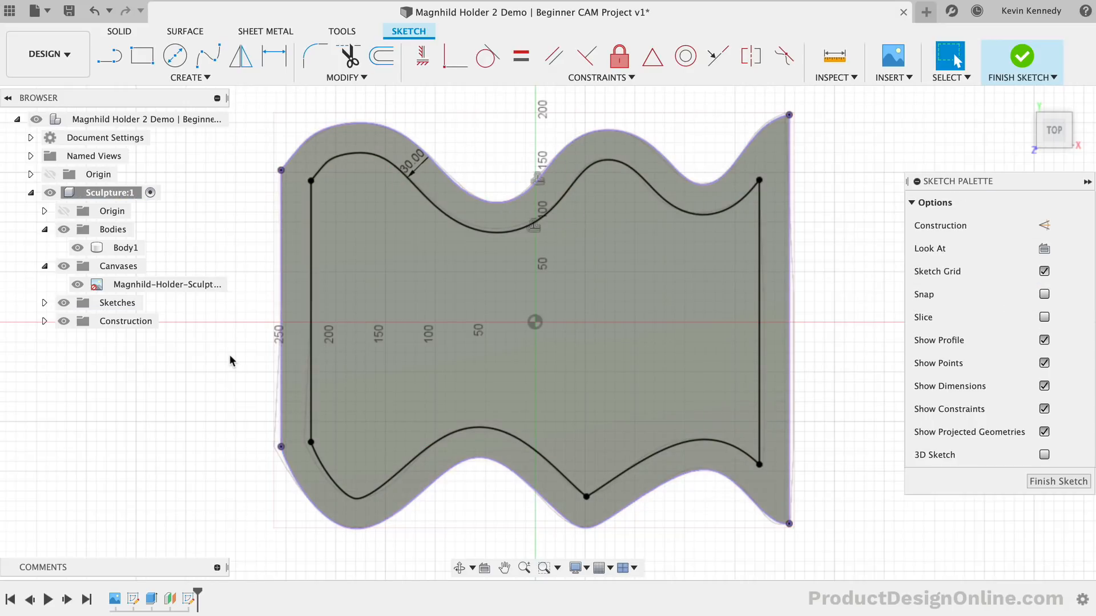
Draw a vertical line about 359 mm long just inside the inner profile's left edge, crossing its upper and lower curves
scroll(230, 354, right, 3)
scroll(230, 354, down, 1)
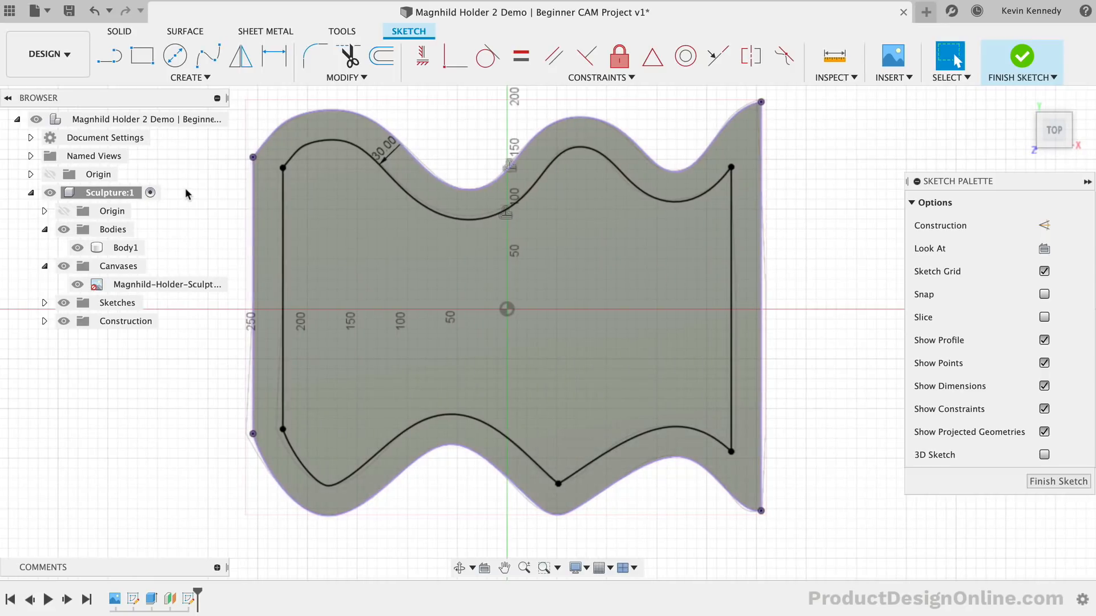
key(l)
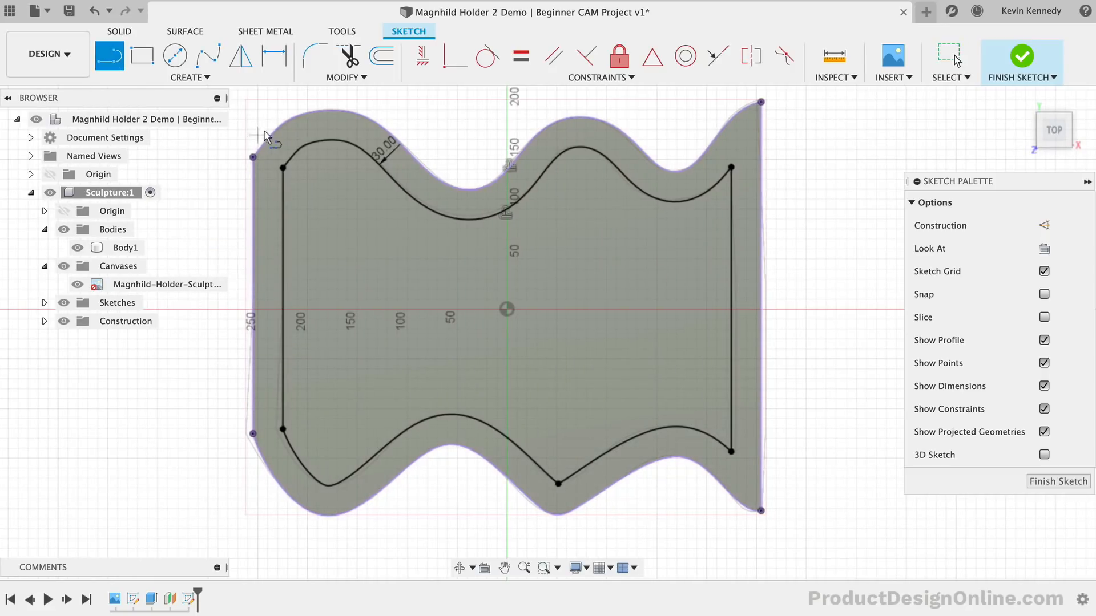
click(293, 128)
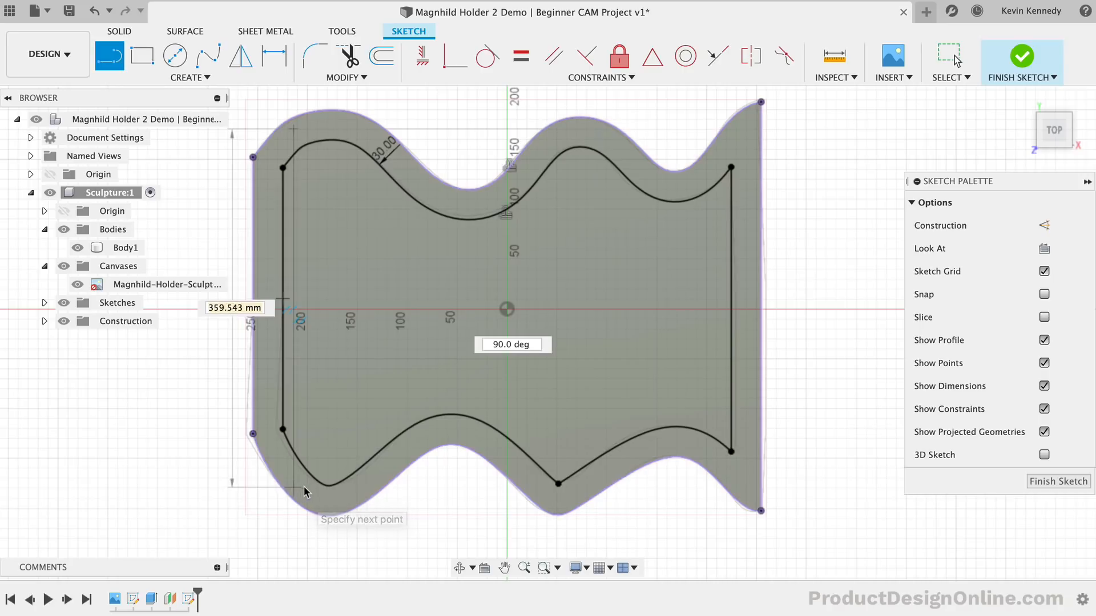
scroll(302, 488, up, 4)
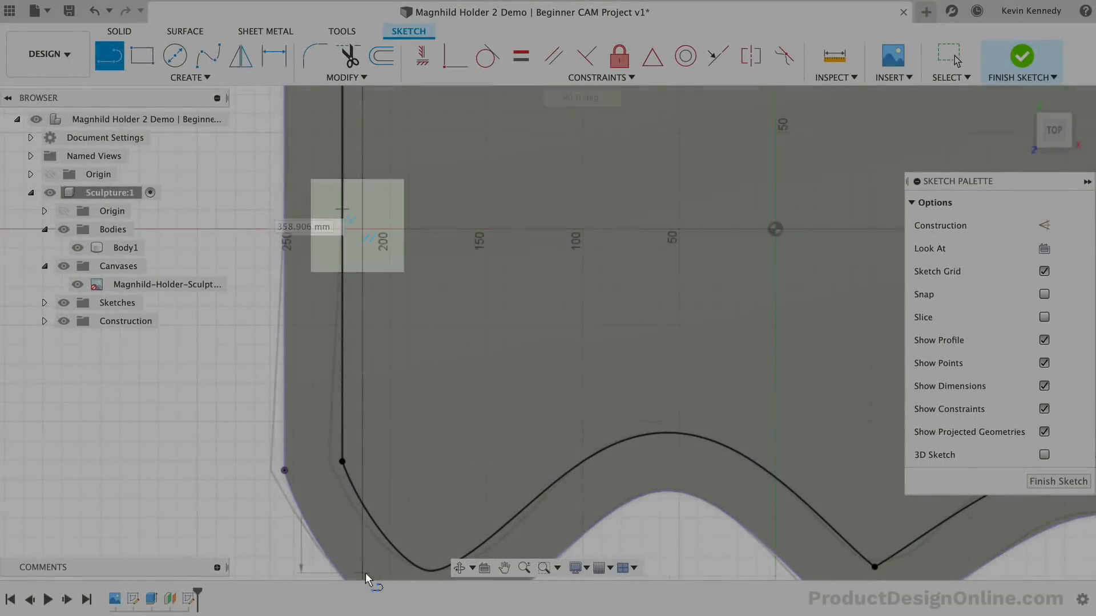
click(363, 573)
scroll(268, 517, down, 4)
key(Escape)
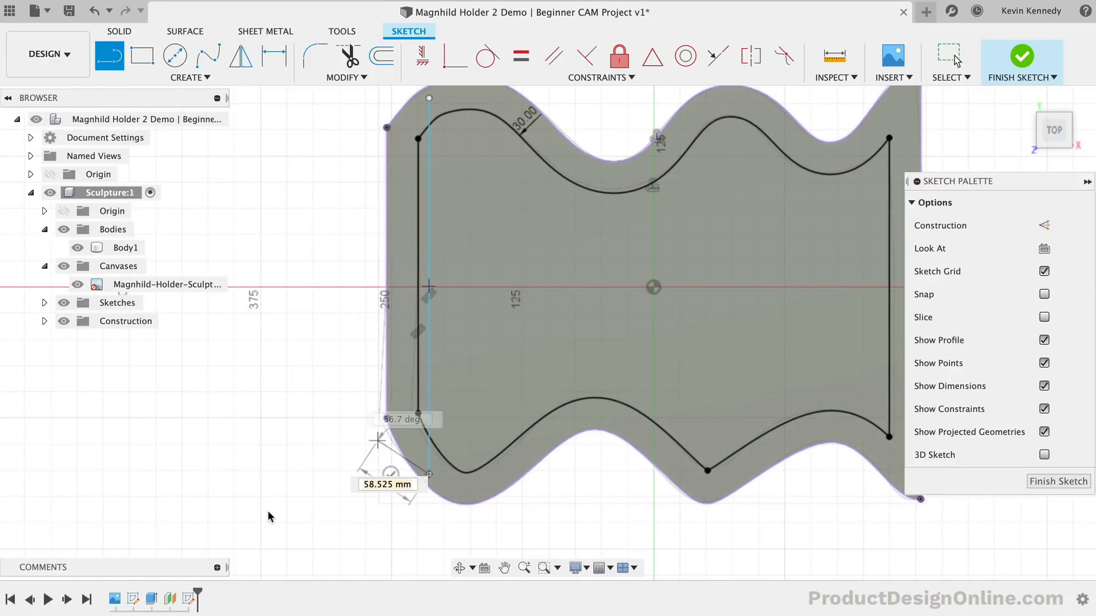
Set up a rectangular pattern of the vertical line toward the right, using the Spacing distance type and a distance of 20.5 mm
scroll(268, 516, right, 4)
scroll(268, 516, left, 2)
scroll(268, 512, left, 1)
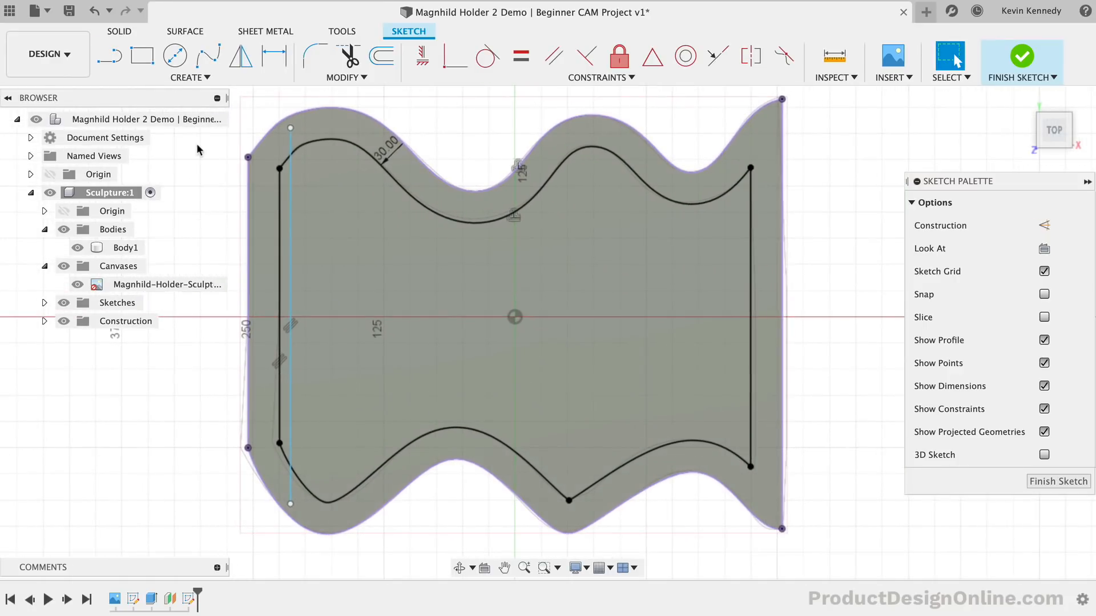
click(196, 79)
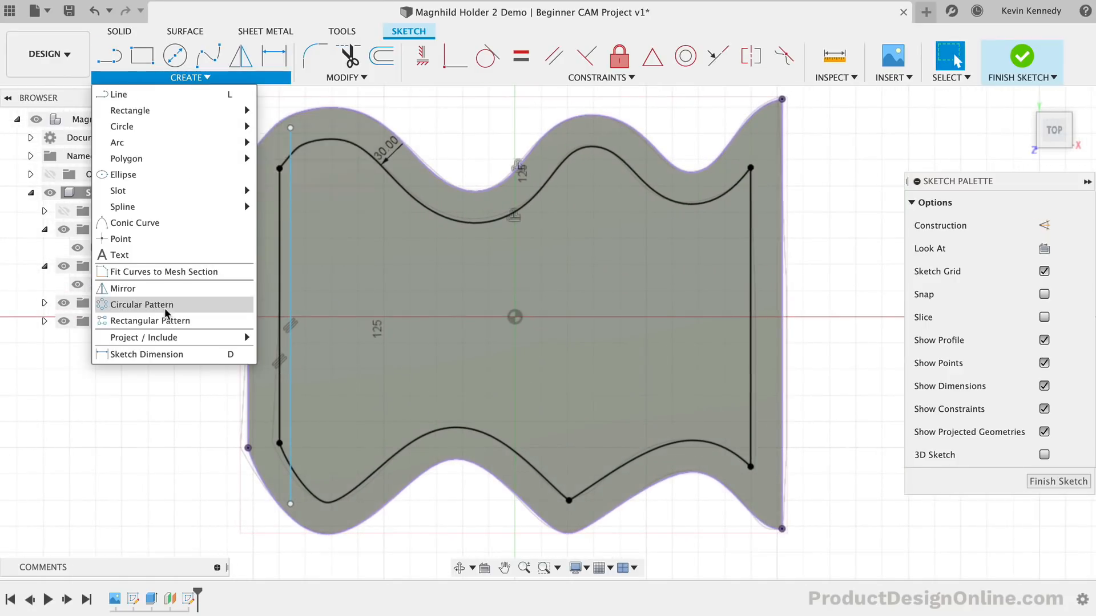
click(196, 322)
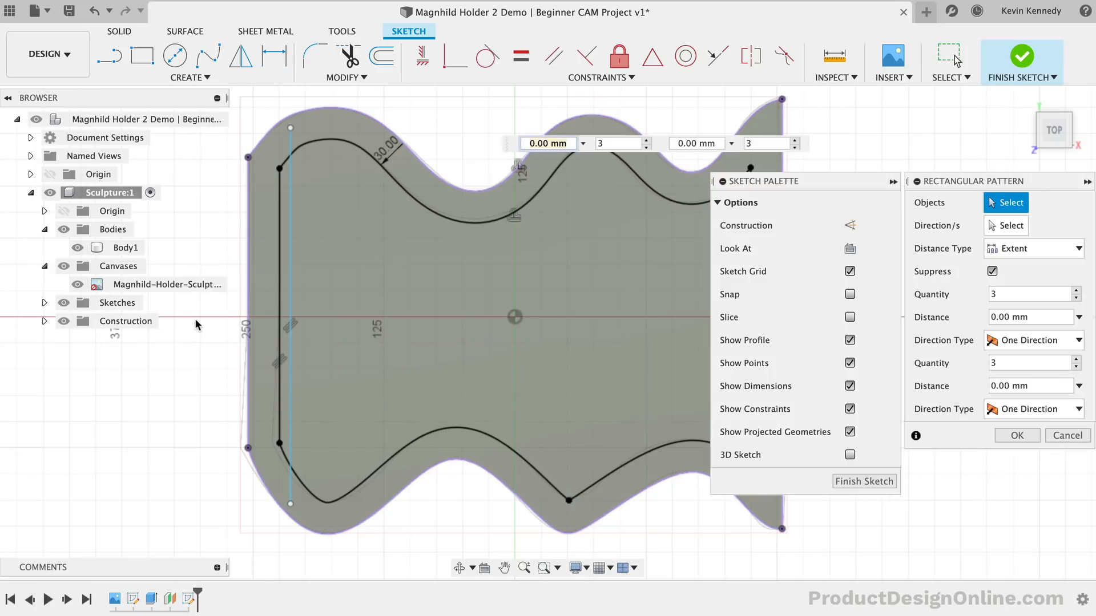
click(292, 260)
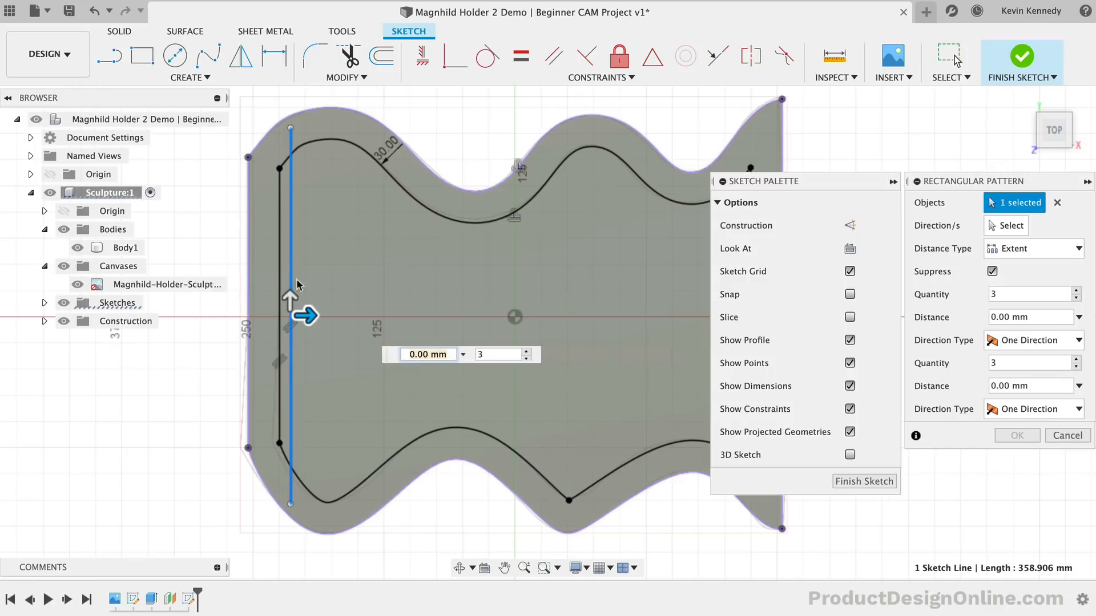
drag(308, 316, 362, 316)
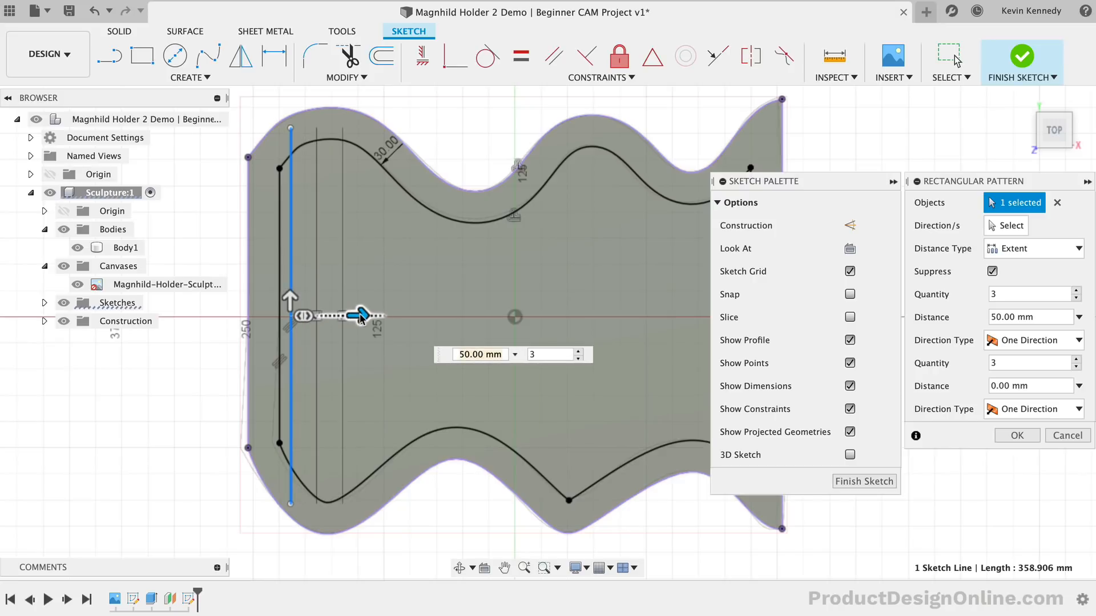
click(1005, 249)
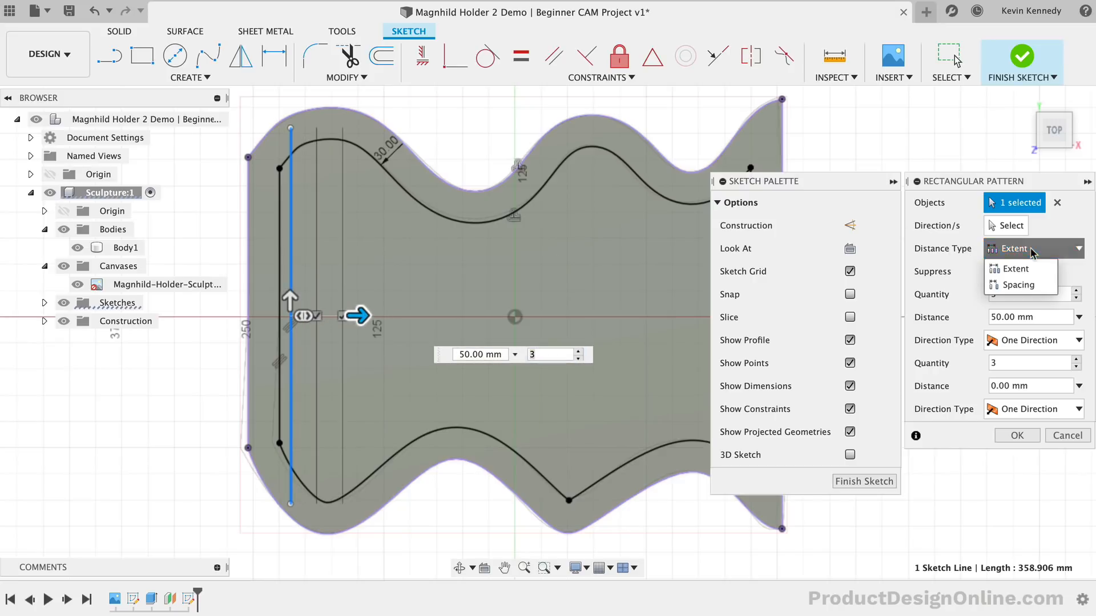
click(1008, 285)
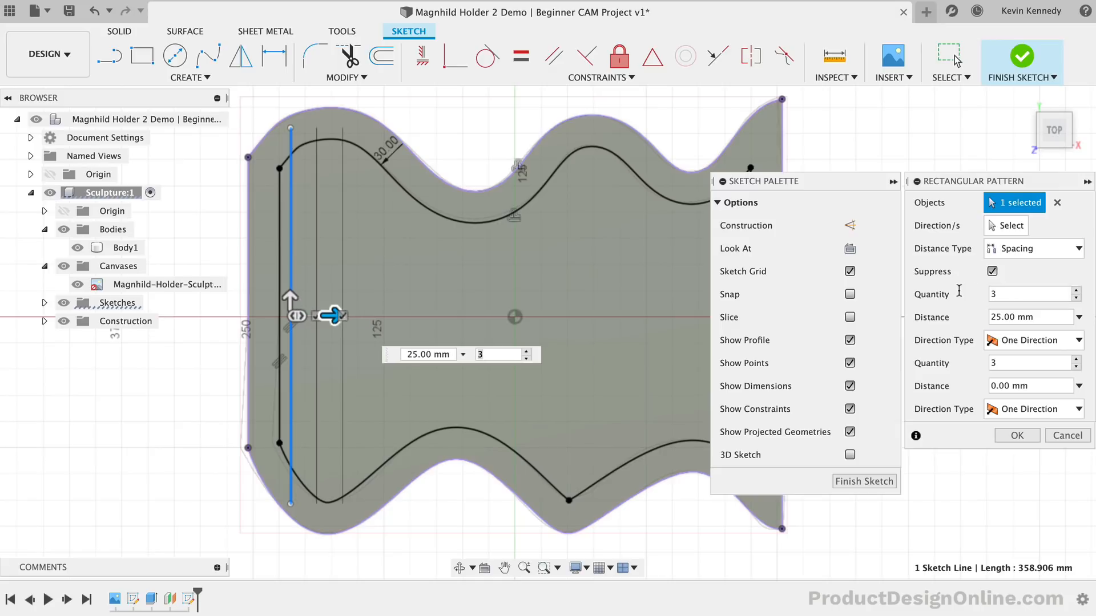
click(1053, 319)
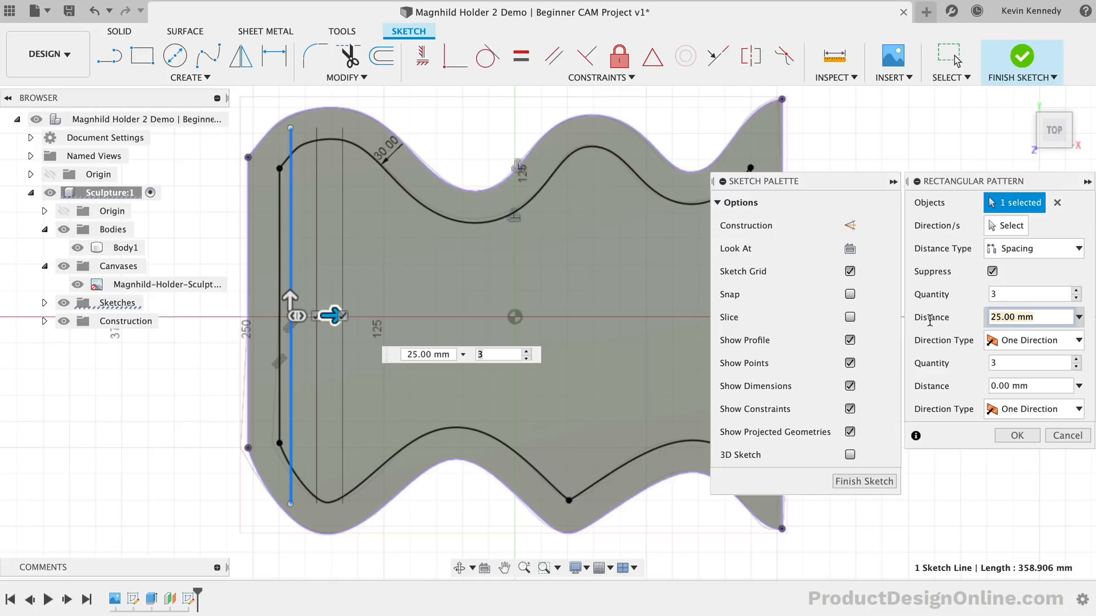
text(20.5)
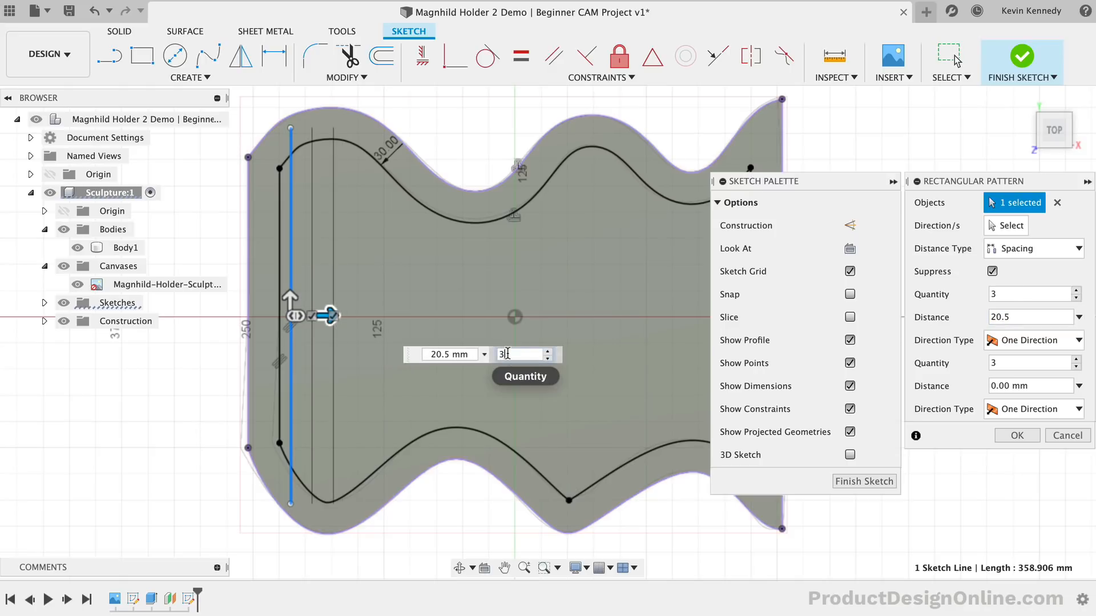
Set the line pattern's quantity to 22 so it spans the inner profile, and create the pattern
text(0)
scroll(526, 341, up, 3)
scroll(526, 340, right, 5)
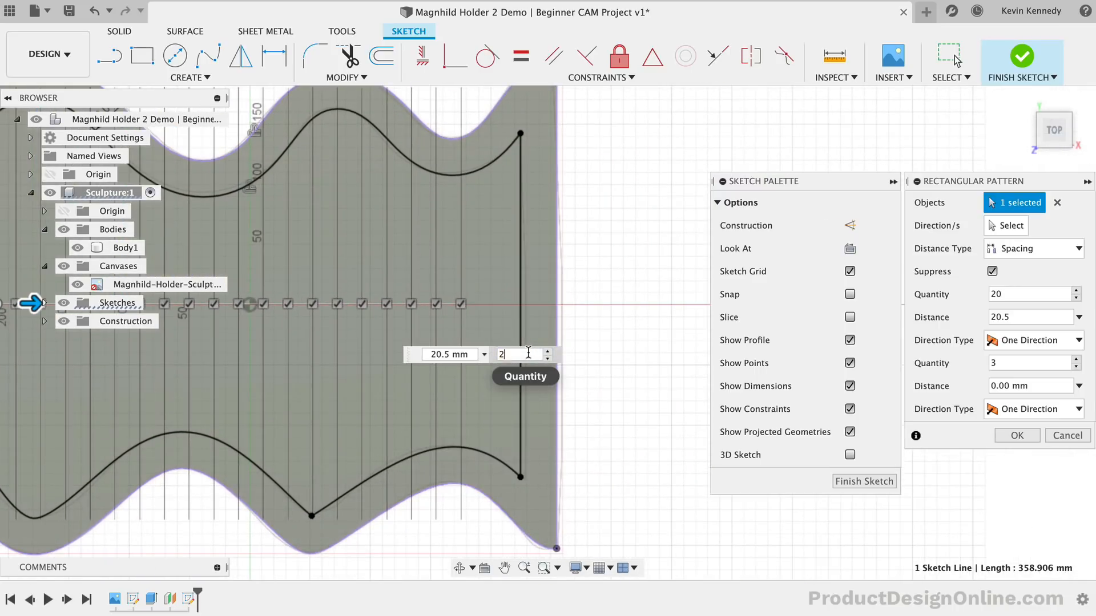
text(2)
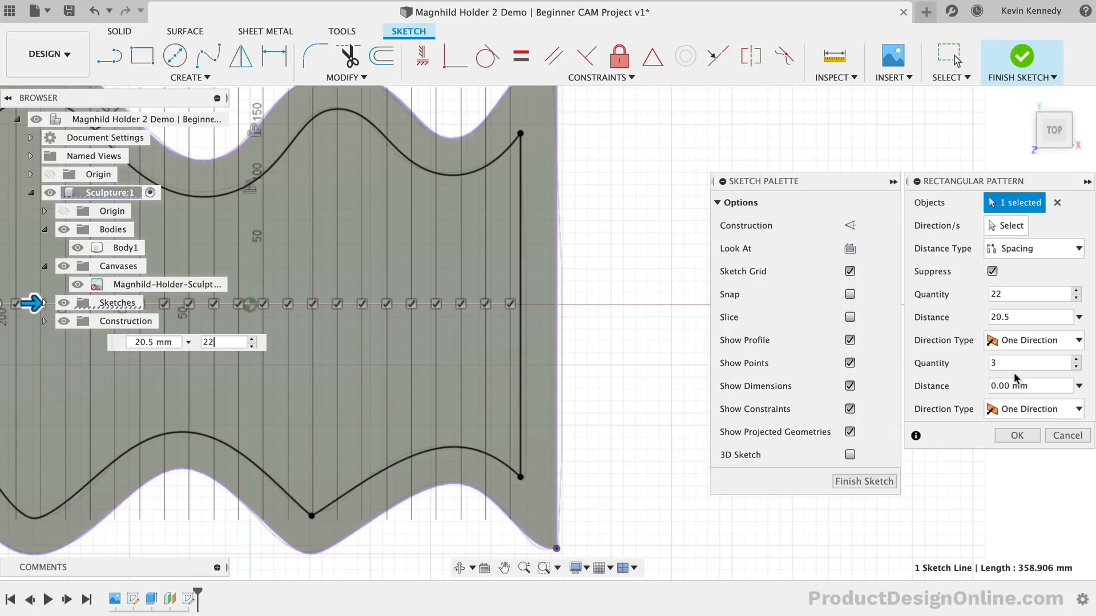
click(1012, 437)
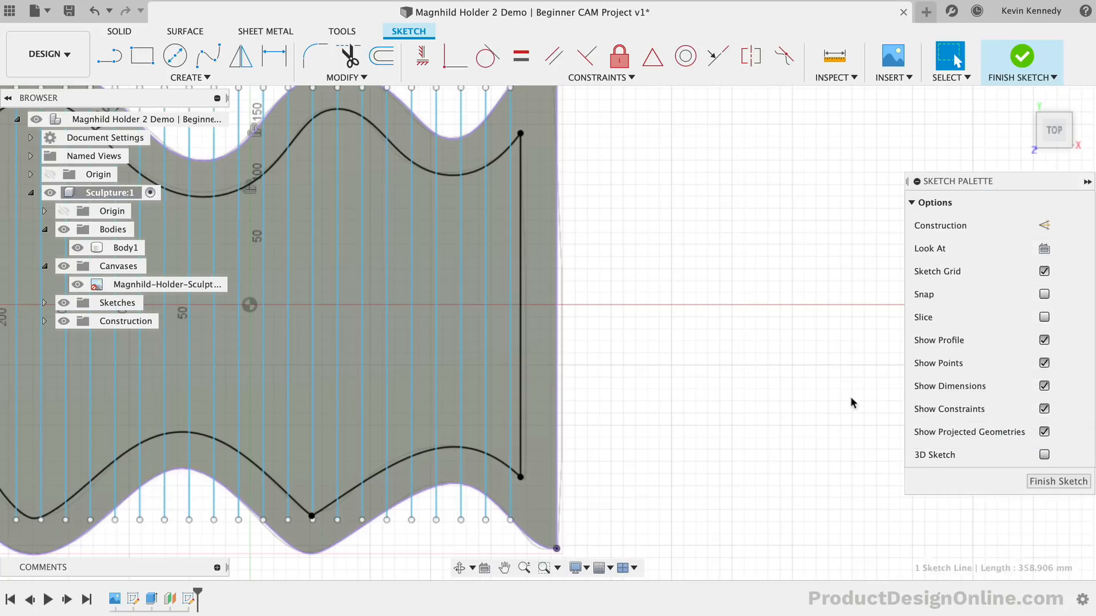
Trim the upper ends of the first three patterned vertical lines back to the inner profile's upper curve
scroll(777, 375, down, 2)
scroll(777, 377, left, 5)
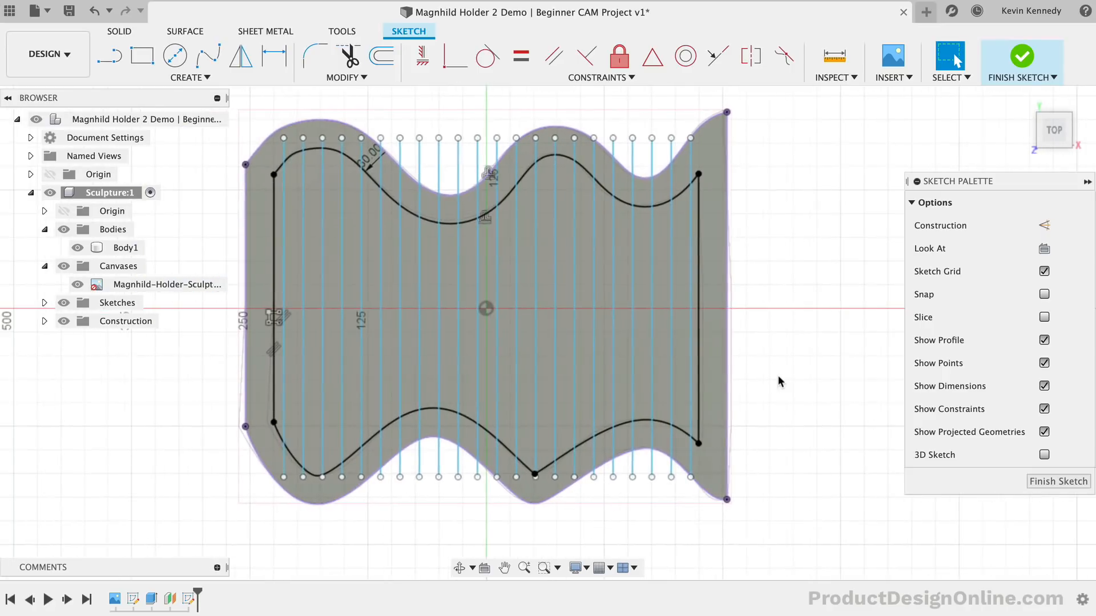
click(418, 290)
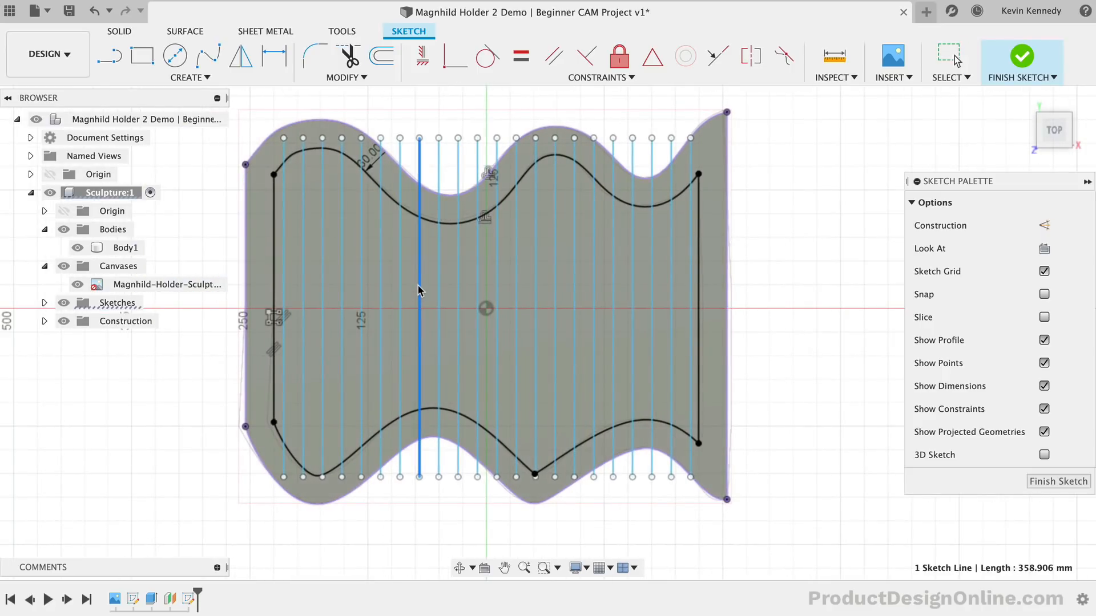
drag(418, 293, 418, 289)
scroll(597, 292, left, 3)
scroll(597, 292, up, 3)
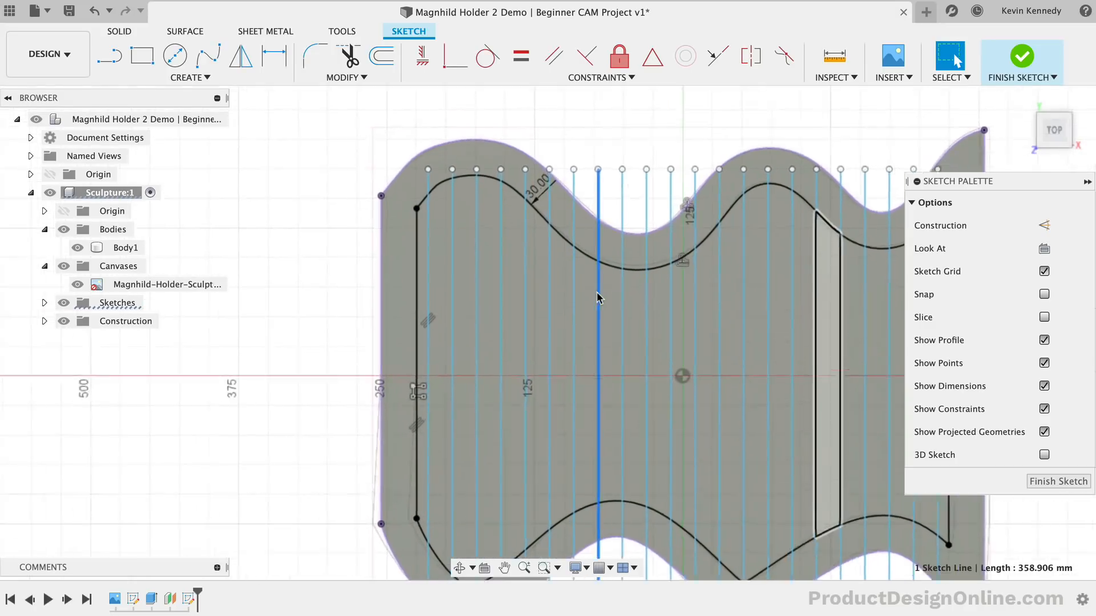
click(348, 55)
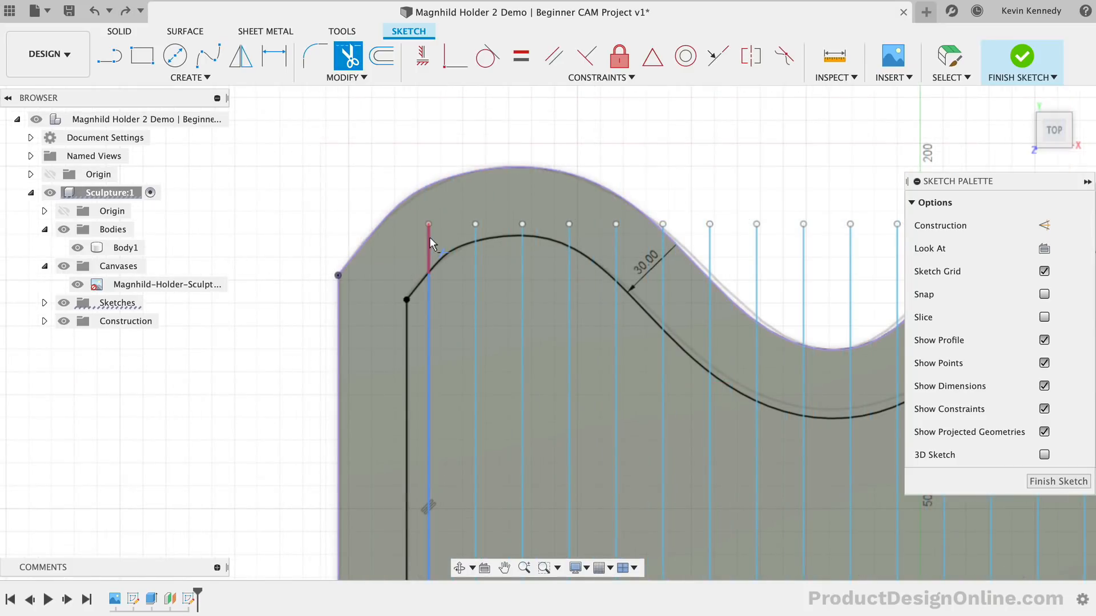
click(430, 237)
click(476, 227)
click(535, 225)
Undo the last trims affecting the inner profile's upper curve and the fourth vertical line
click(568, 231)
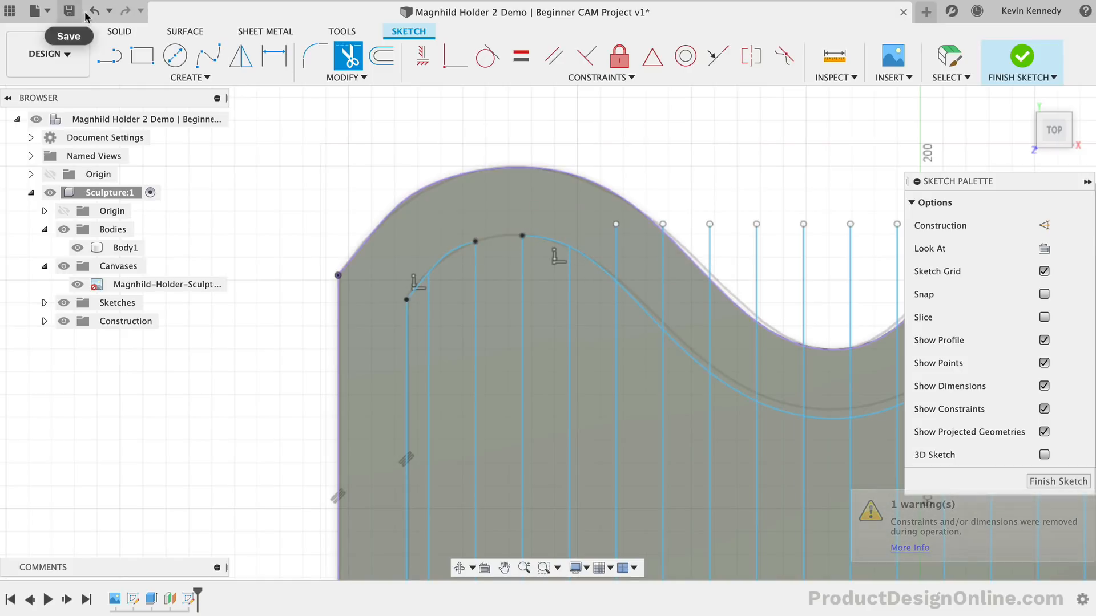
key(Escape)
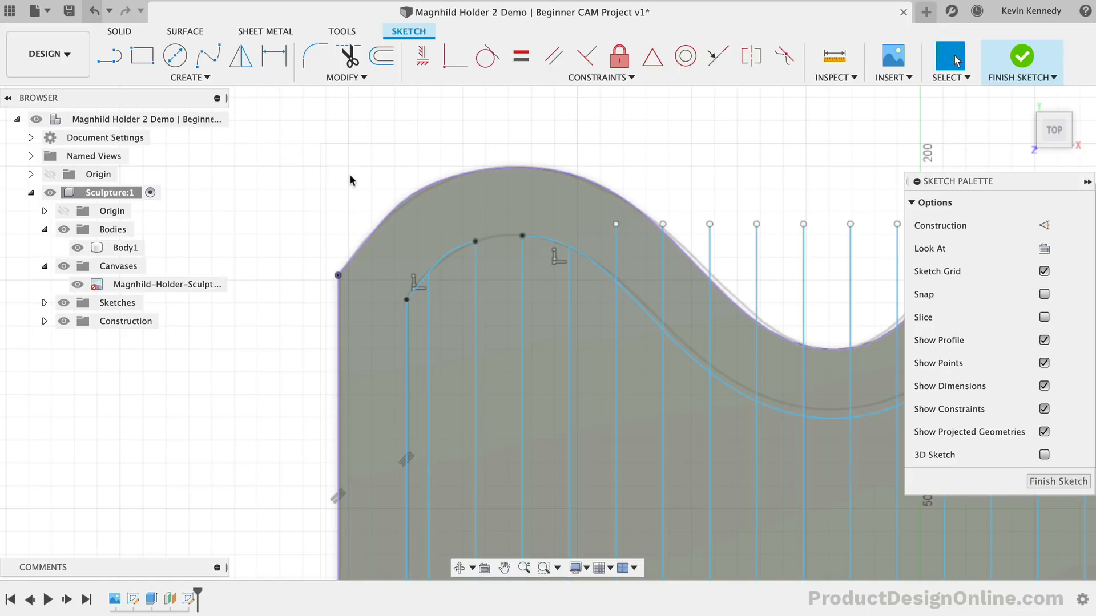
click(93, 11)
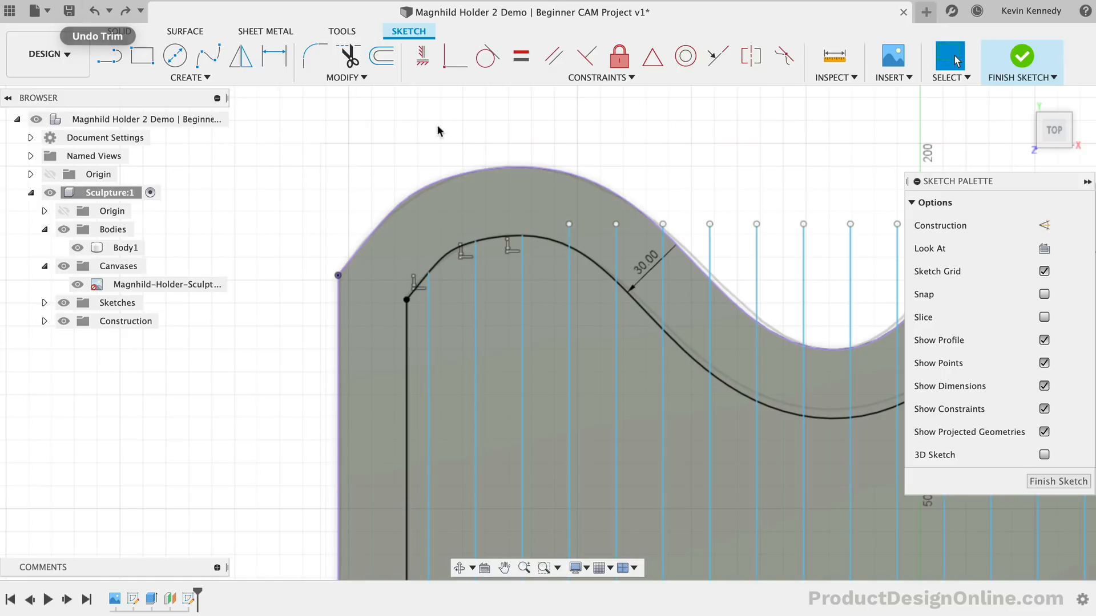
Trim the upper ends of the remaining vertical lines, from the fourth one onward, back to the inner profile's upper curve
click(349, 57)
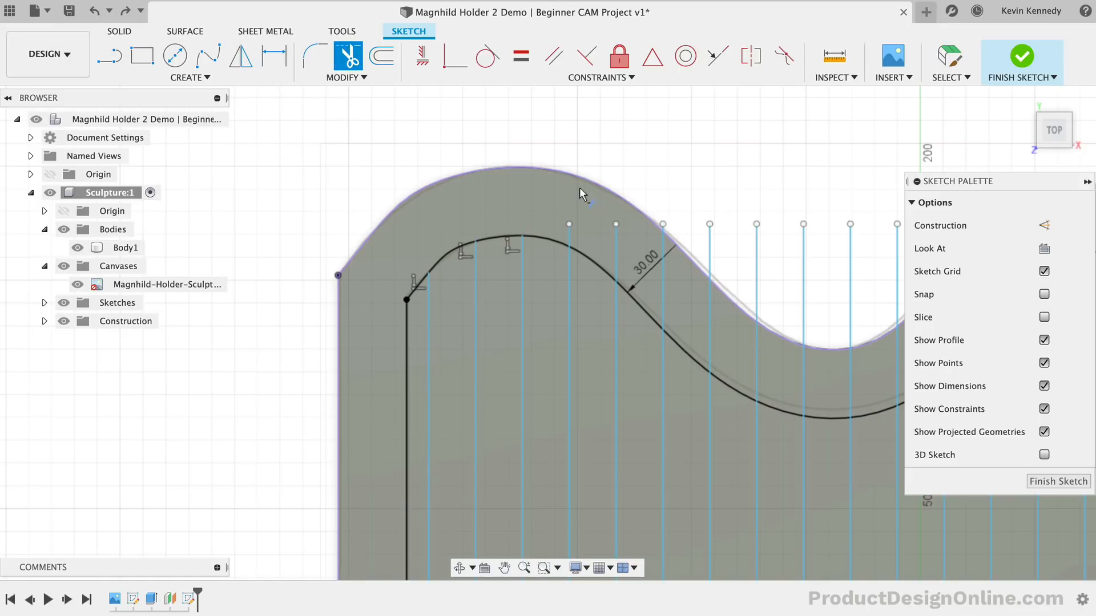
click(571, 236)
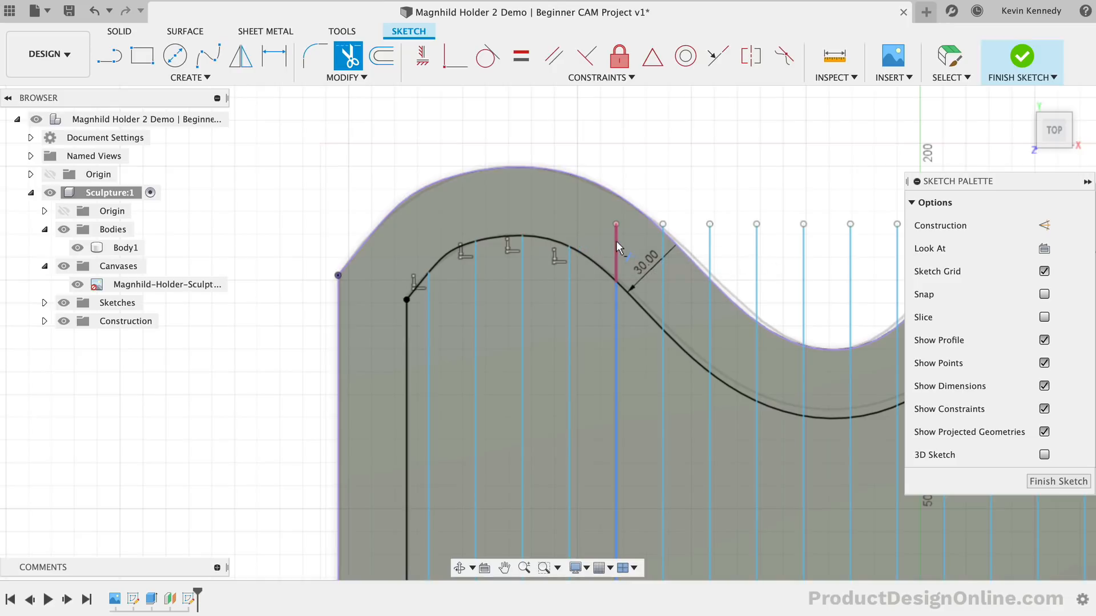
click(615, 243)
click(666, 286)
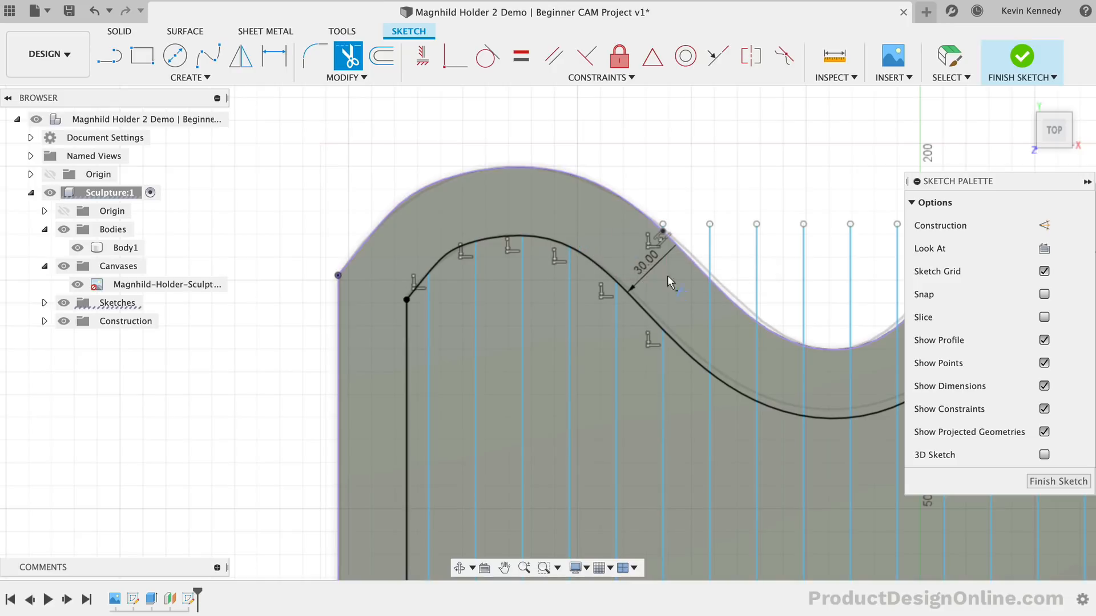
click(712, 299)
scroll(713, 301, right, 5)
scroll(714, 301, right, 4)
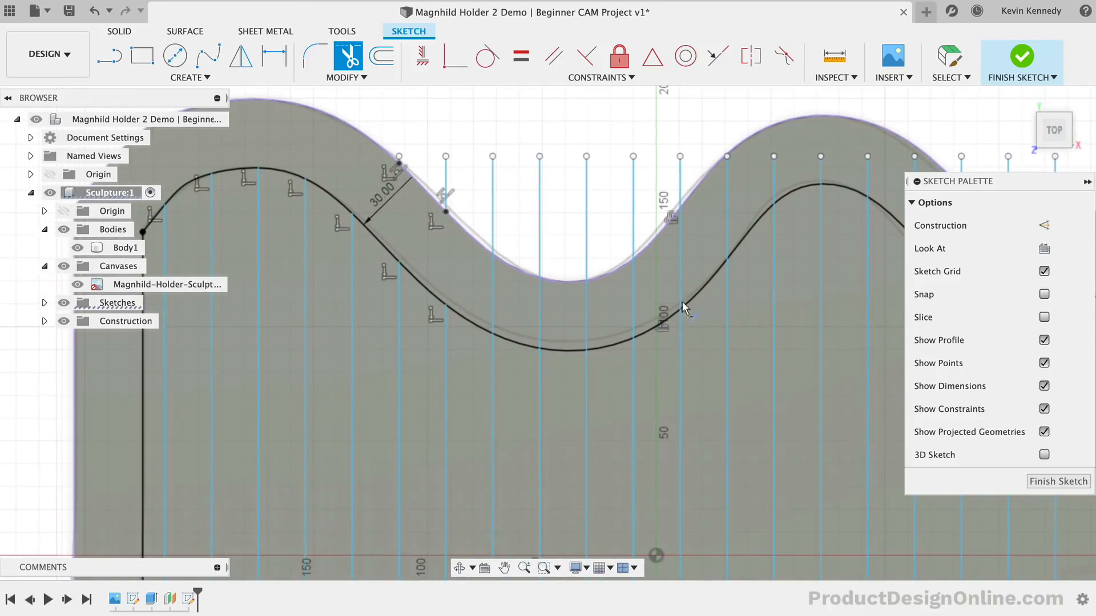
mouse_move(463, 274)
mouse_down()
mouse_move(608, 276)
mouse_move(604, 223)
mouse_move(523, 233)
mouse_move(526, 286)
mouse_move(505, 254)
mouse_up()
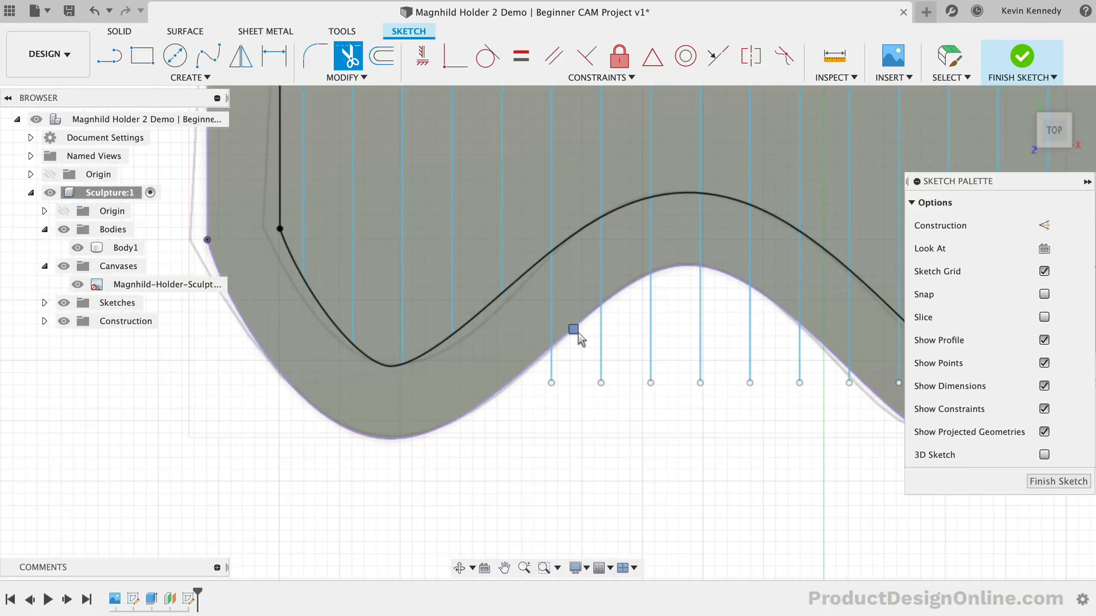
Trim the lower ends of the vertical lines to the inner profile's lower curve and remove the leftover segments outside the body
click(549, 351)
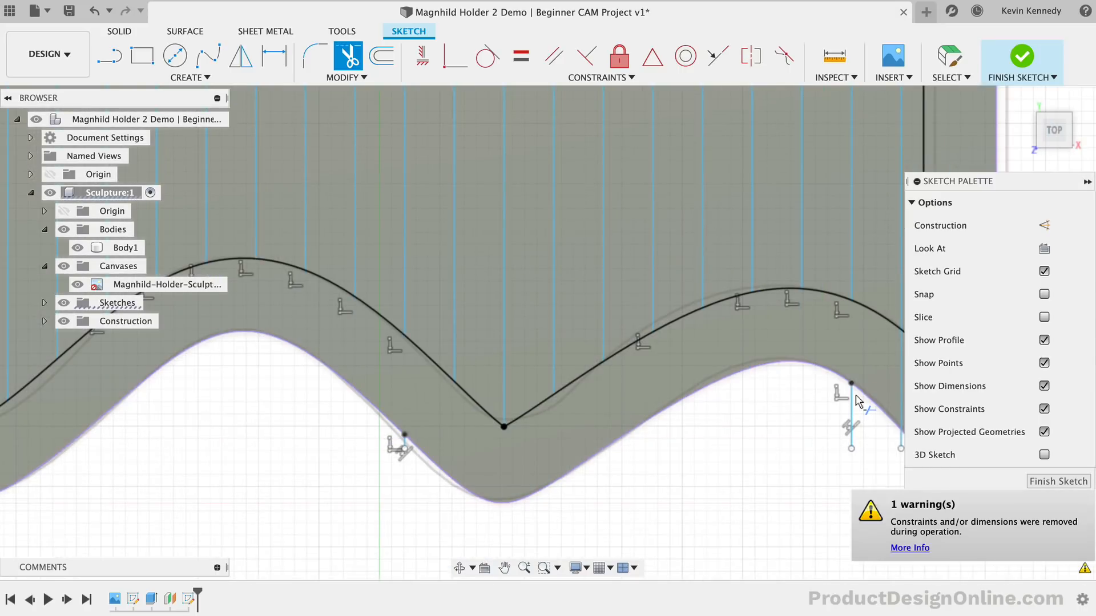
click(851, 410)
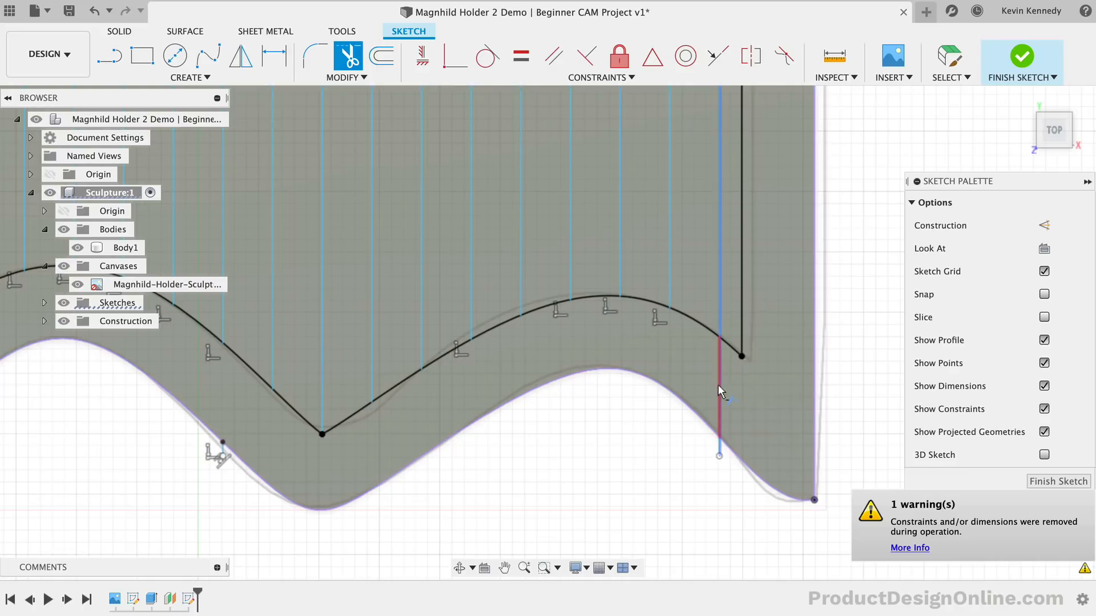
click(719, 386)
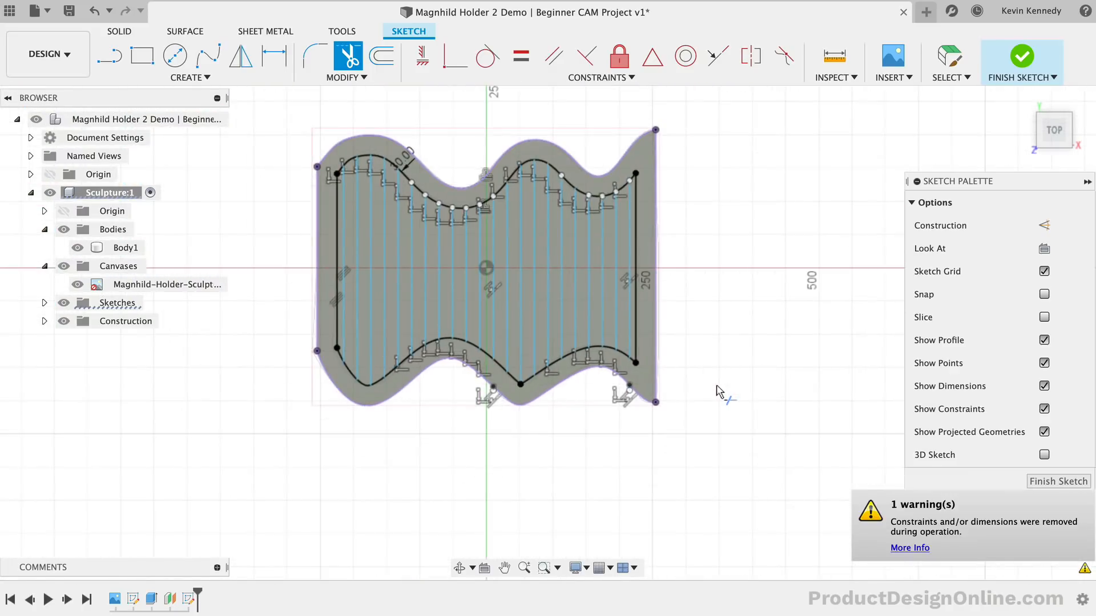
scroll(717, 385, left, 3)
scroll(717, 386, up, 2)
scroll(717, 386, right, 1)
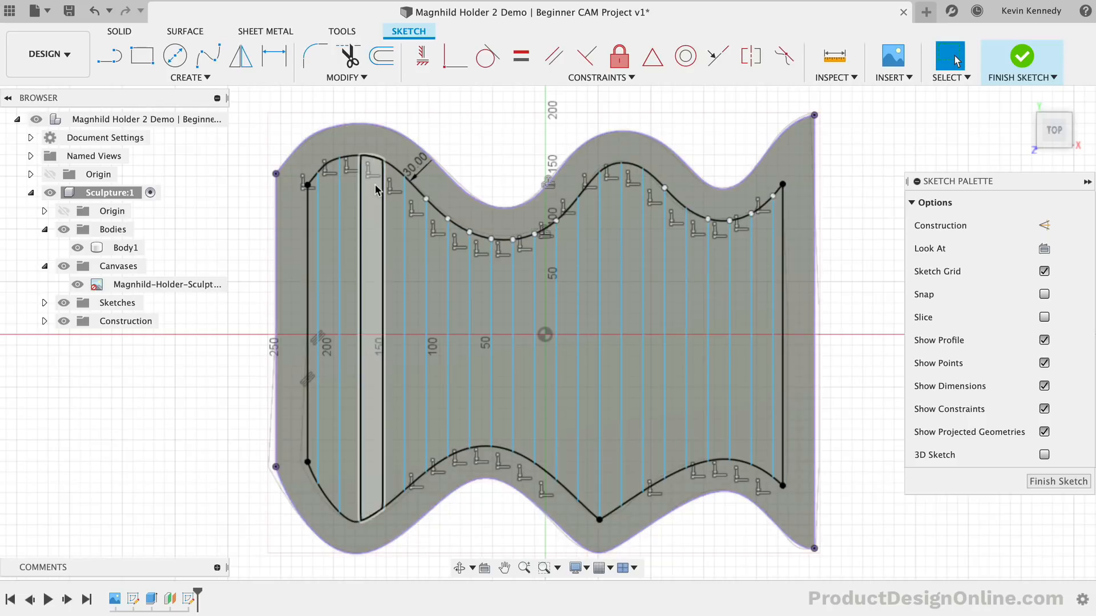
Cut a groove along the leftmost patterned line with a solid circular Pipe, section size 20 mm and the Cut operation
click(129, 32)
click(150, 77)
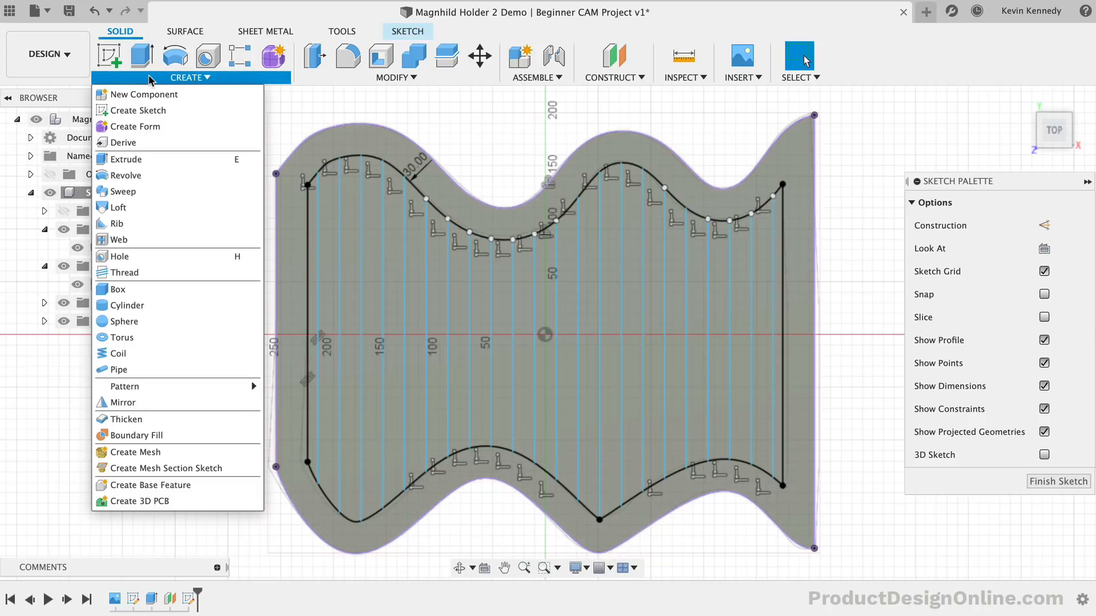
click(181, 370)
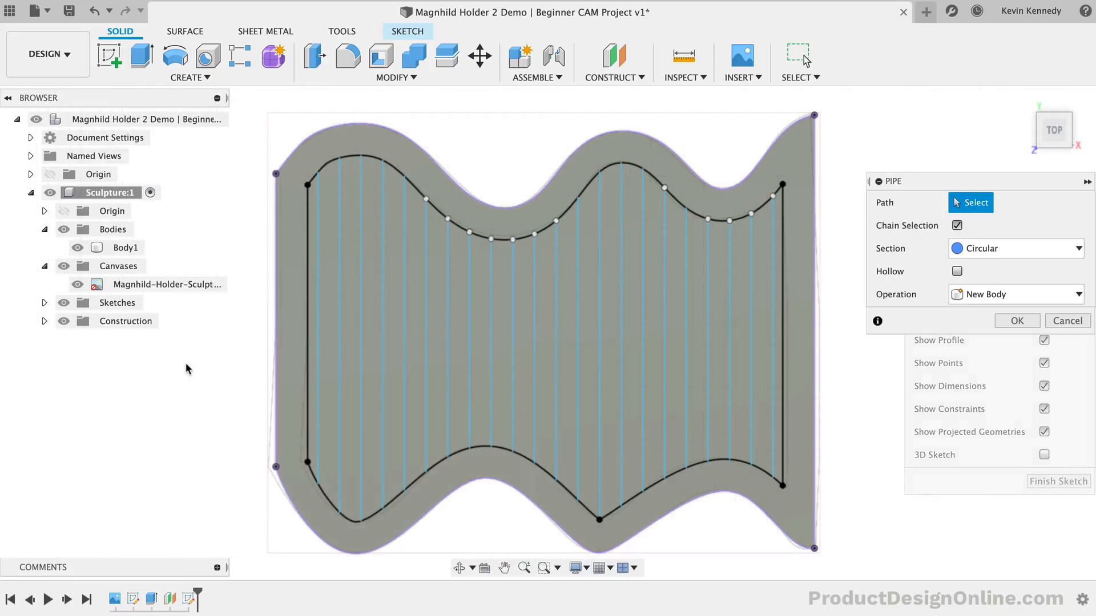
click(317, 277)
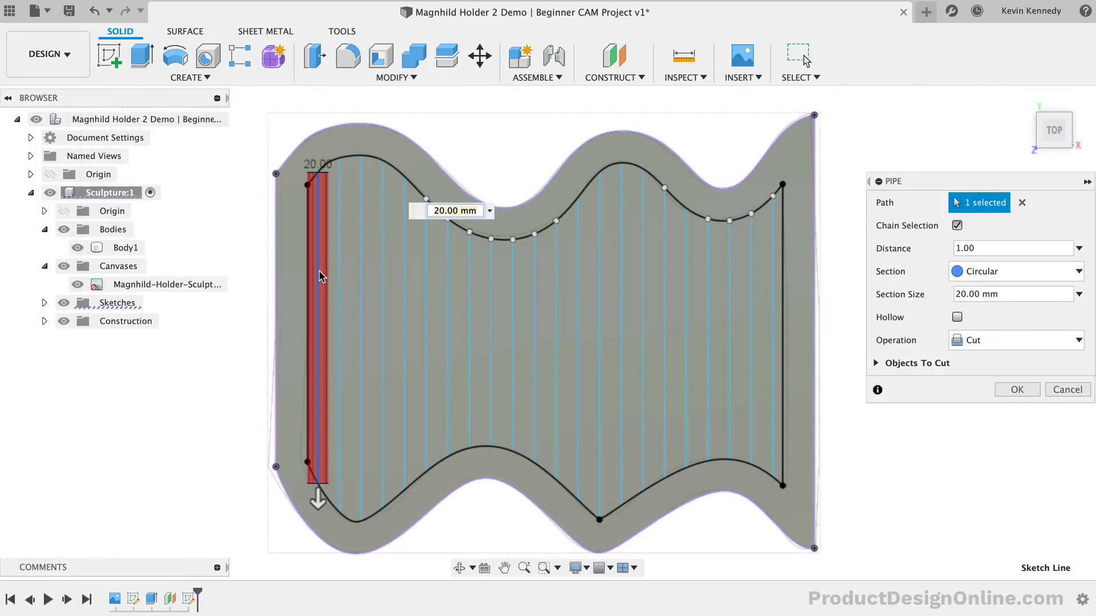
click(1022, 100)
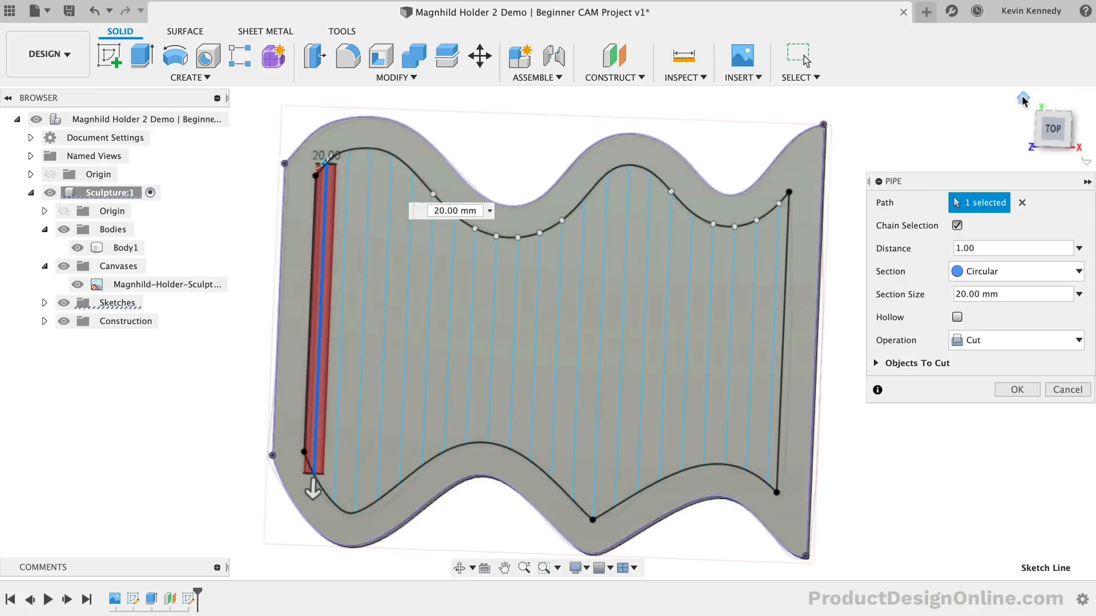
click(1032, 122)
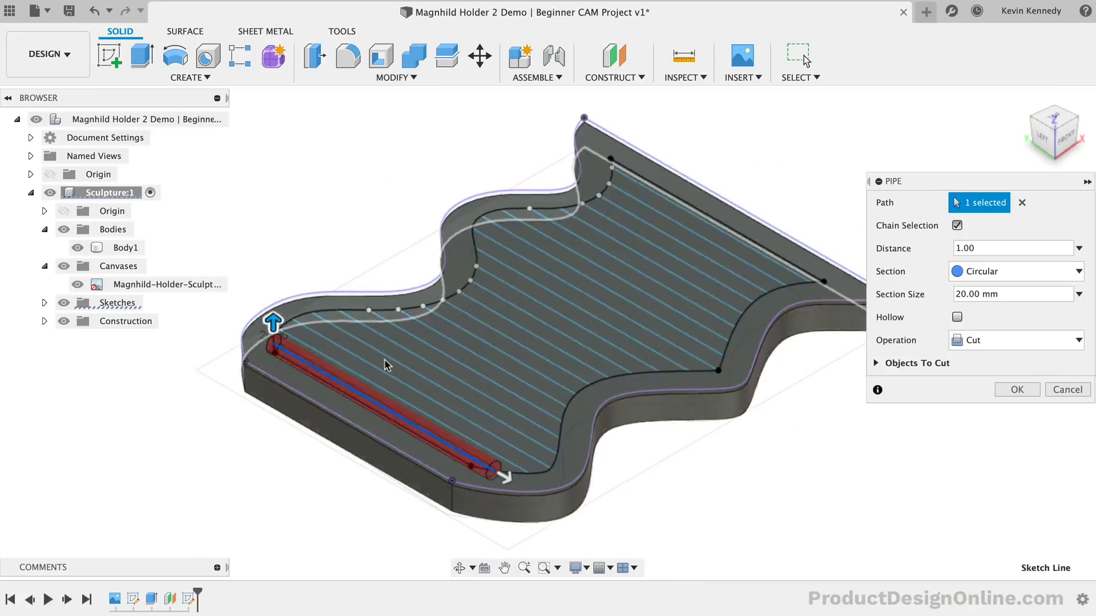
shift+middle_drag(400, 345, 401, 503)
drag(912, 189, 867, 189)
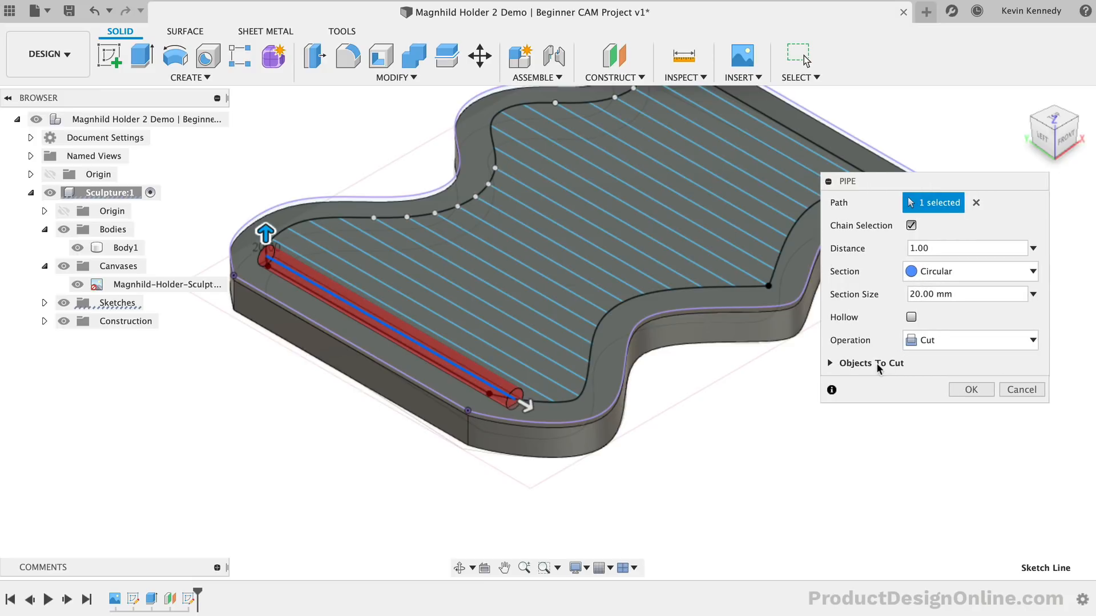
scroll(621, 428, left, 3)
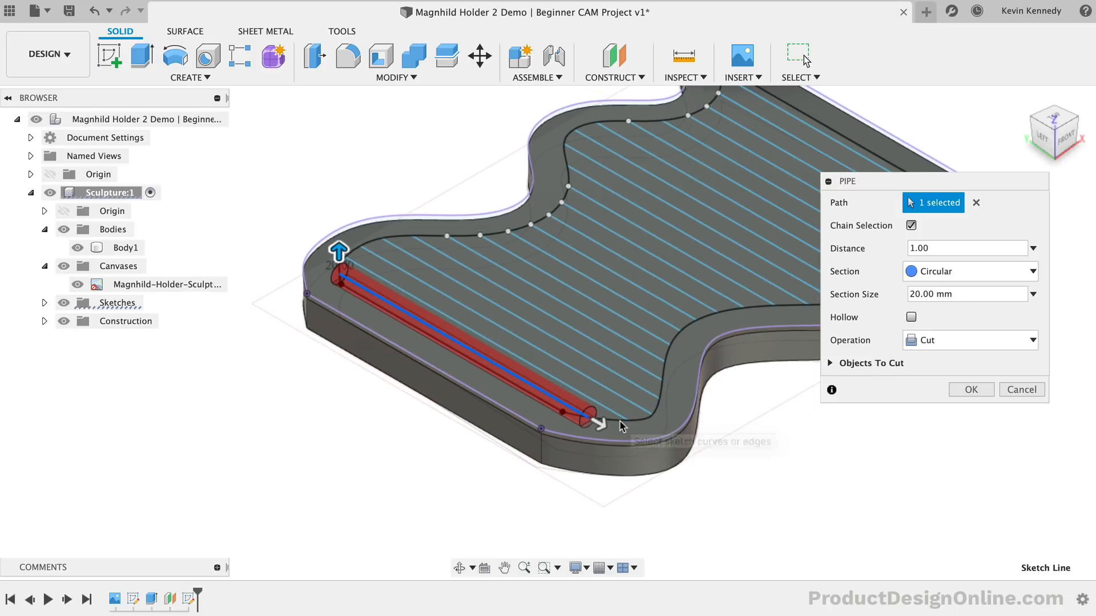
scroll(621, 427, up, 1)
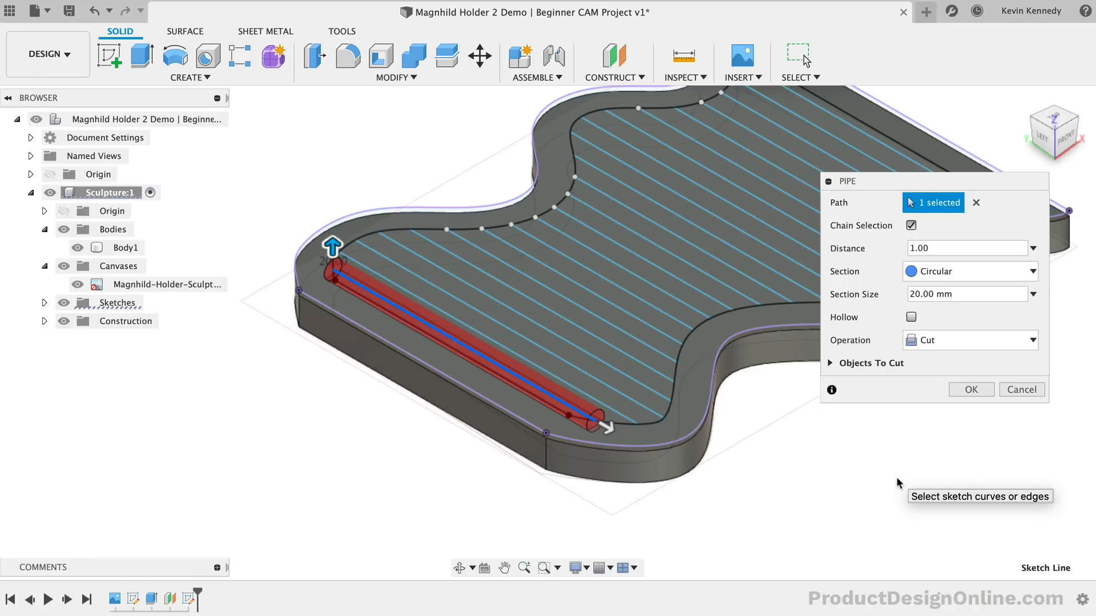
click(984, 397)
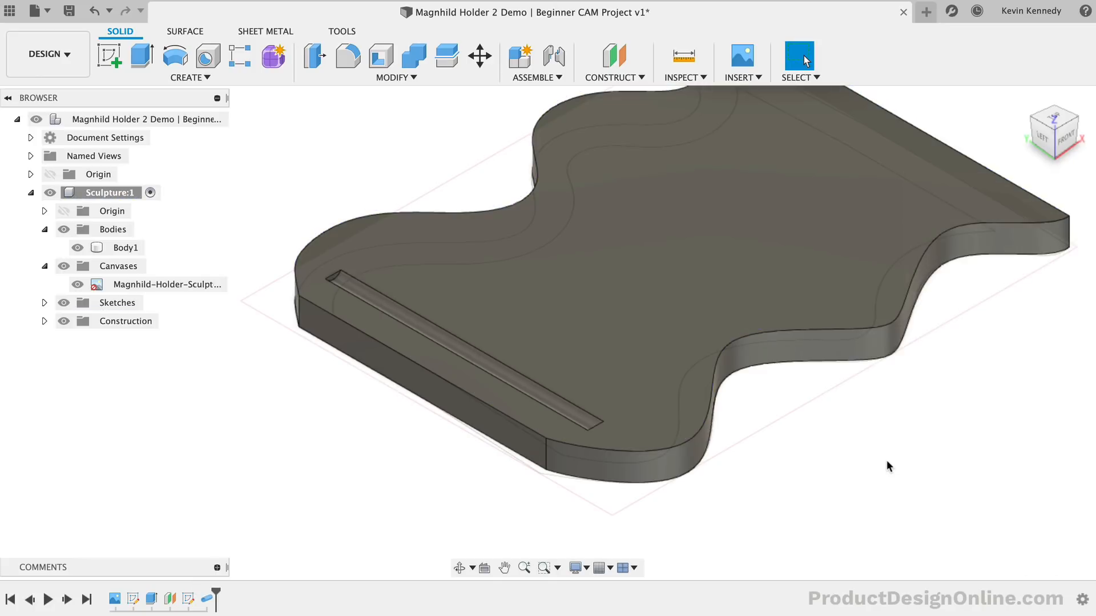
Show Sketch2 of the Sculpture component again
mouse_move(1058, 143)
mouse_down()
mouse_move(1024, 174)
mouse_move(1059, 142)
mouse_up()
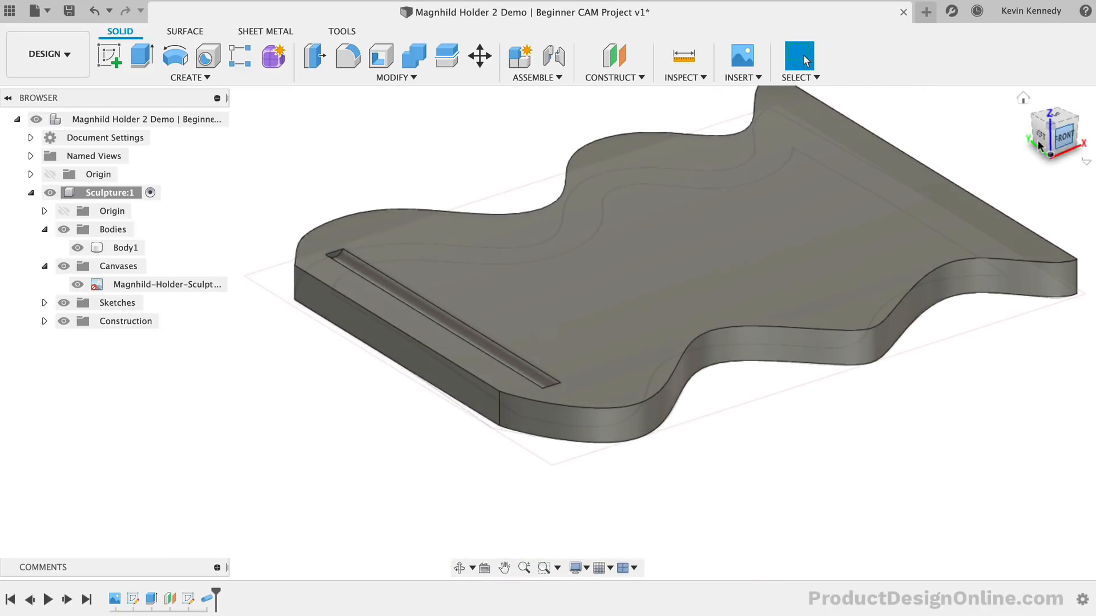
click(268, 396)
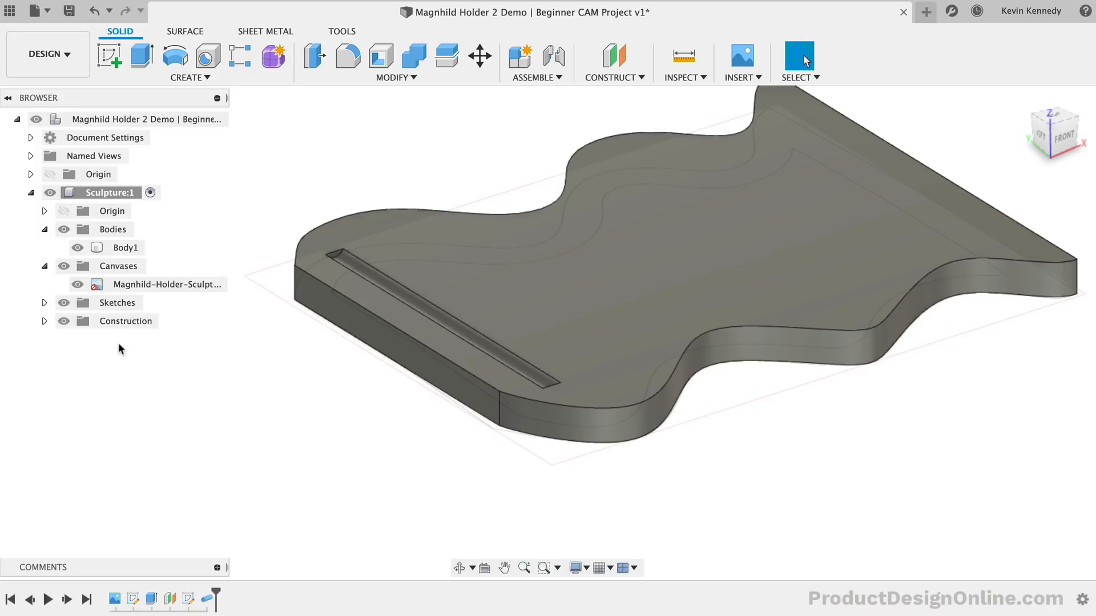
click(44, 302)
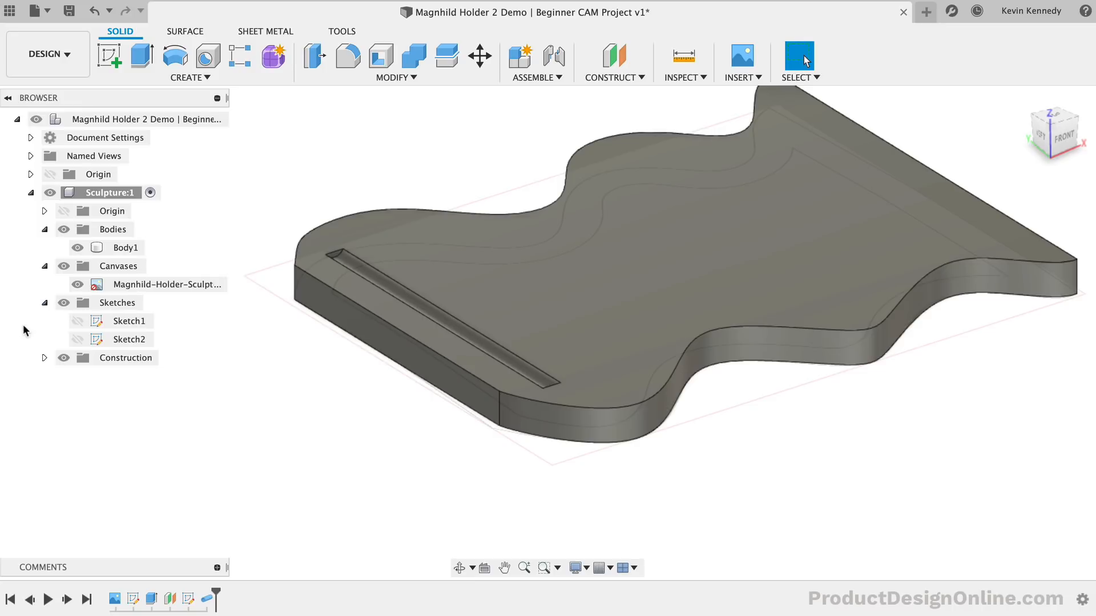
click(77, 339)
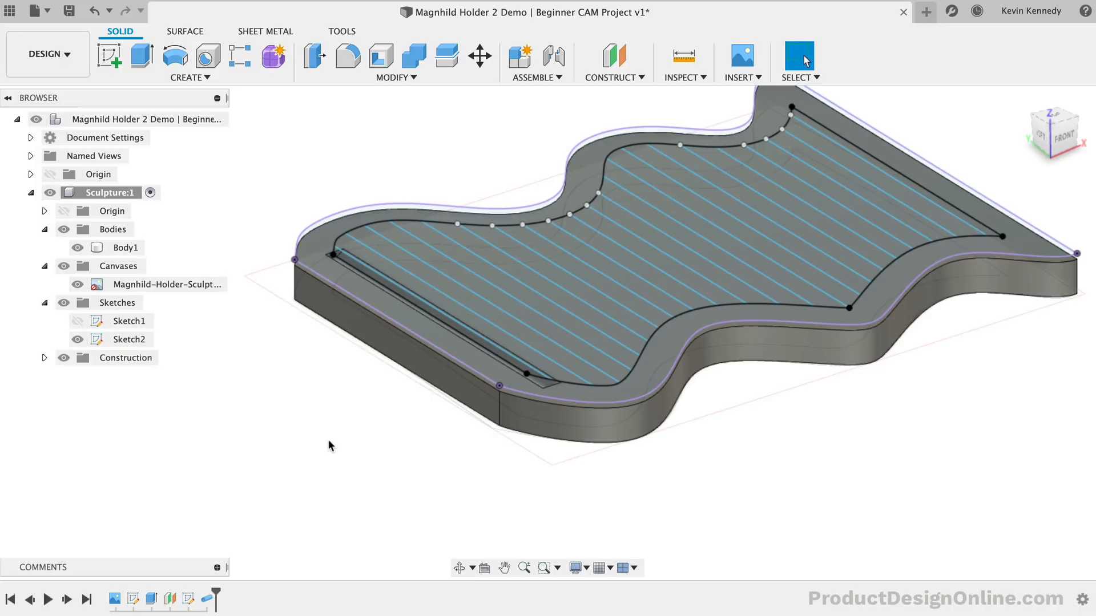
scroll(328, 446, up, 2)
scroll(329, 445, up, 1)
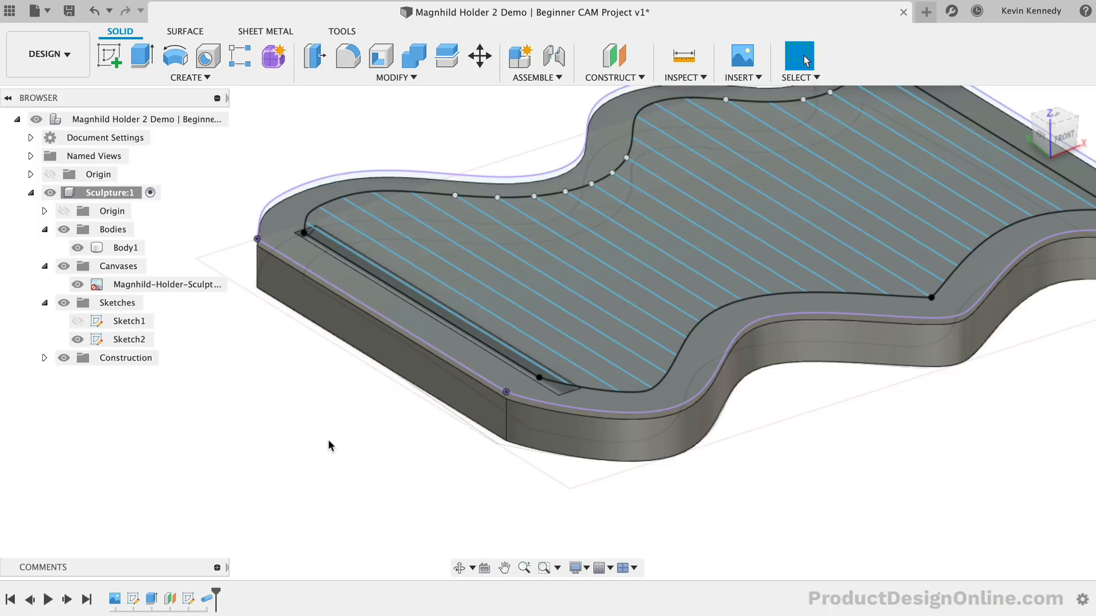
Repeat the 20 mm circular Pipe cut along each remaining vertical line across the inner profile
right_click(329, 416)
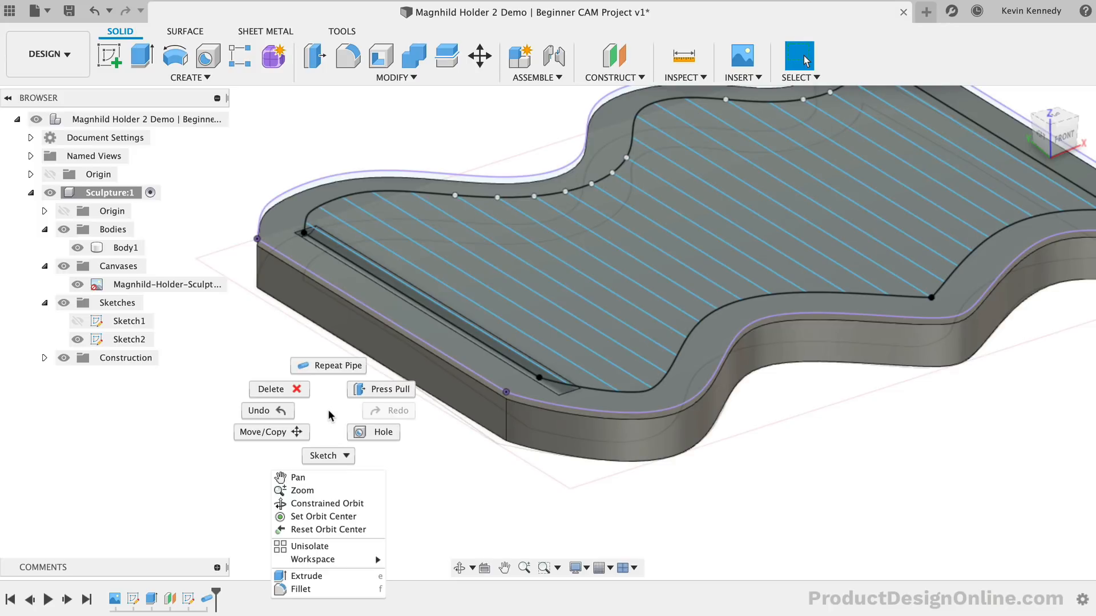
click(334, 368)
click(547, 349)
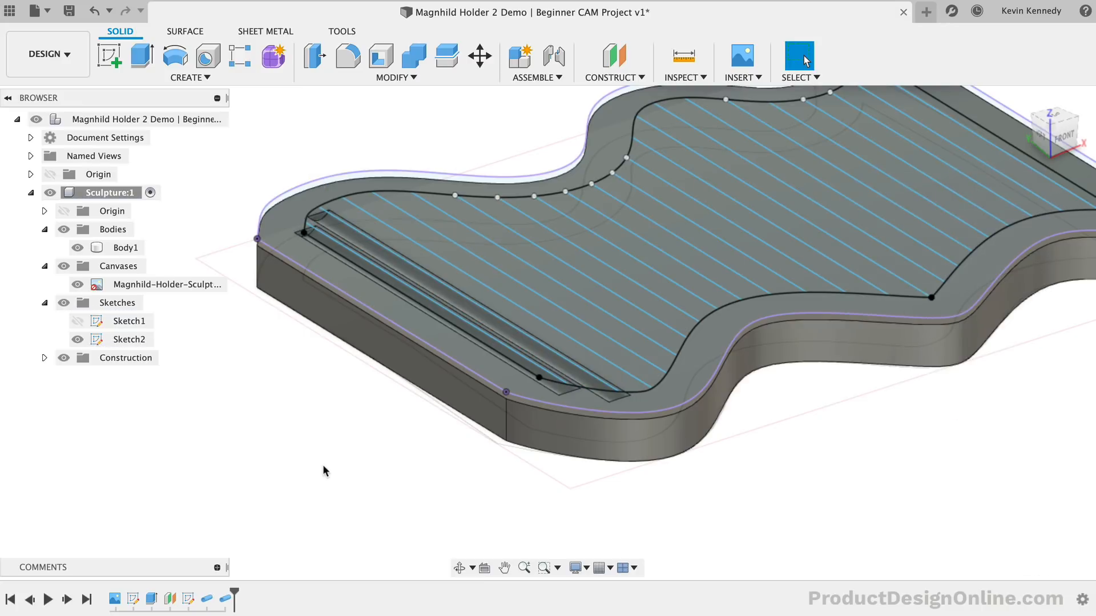
right_click(320, 470)
click(320, 396)
click(588, 354)
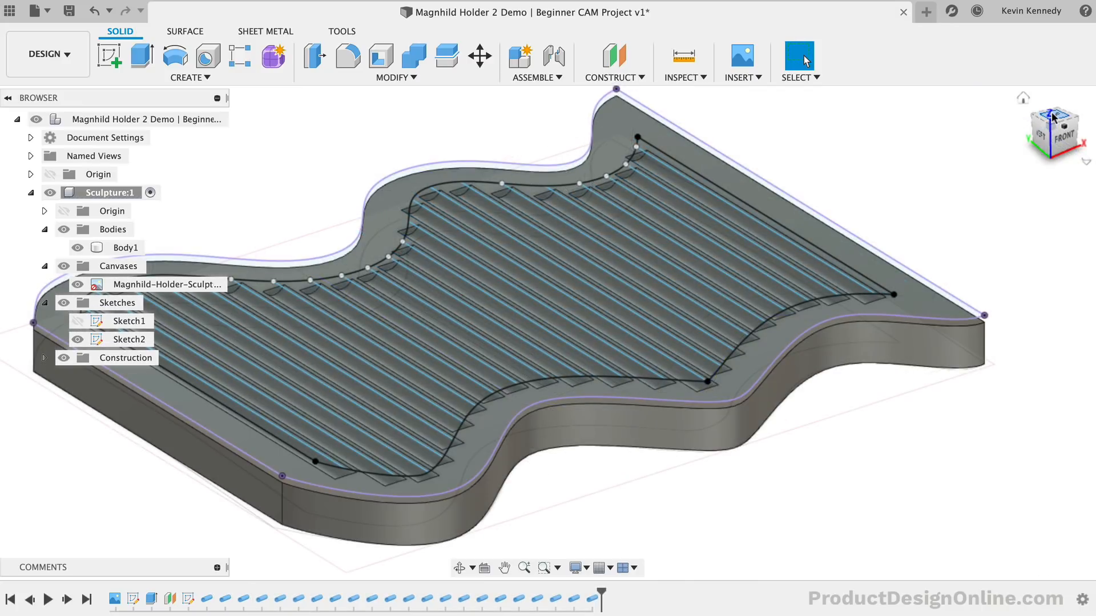
View the grooved sculpture from the top and hide its reference canvas image
click(1053, 117)
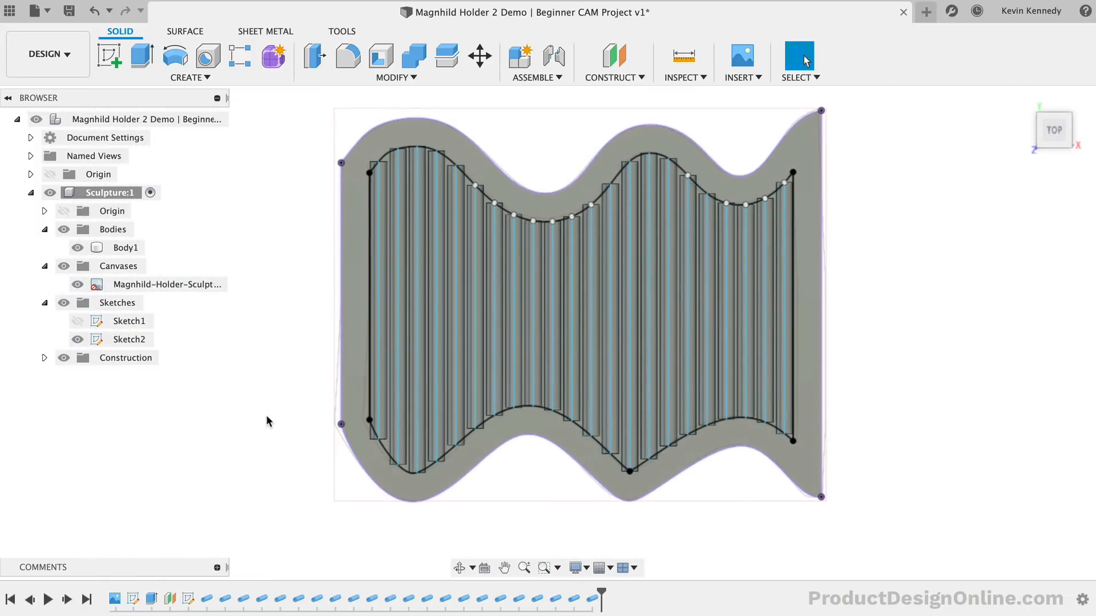
click(78, 284)
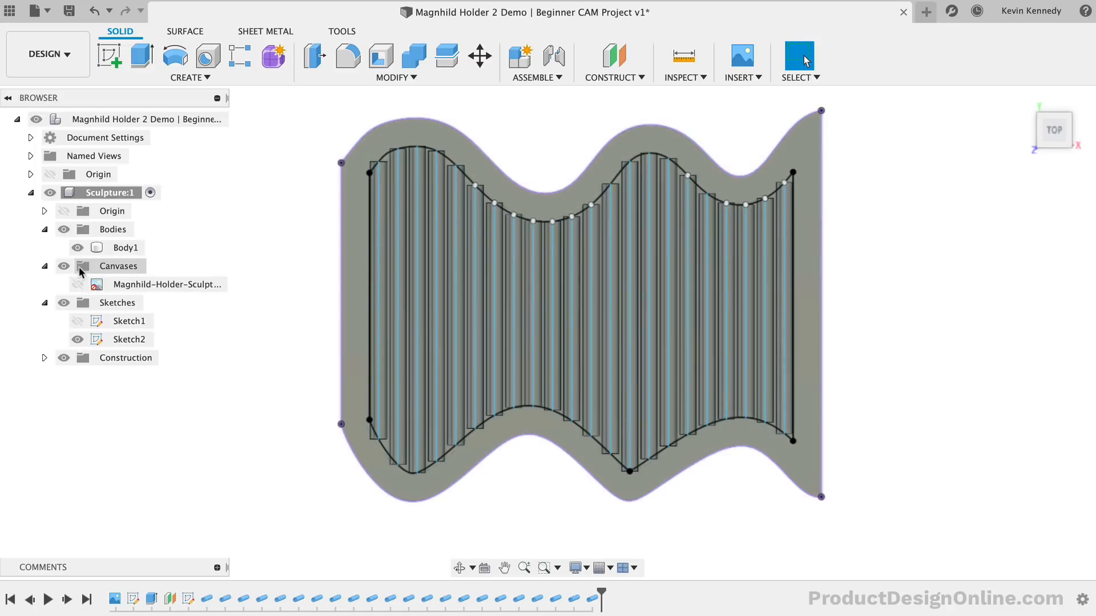
Hide Sketch2, return the sculpture to the home view and switch to the Manufacture workspace
click(78, 339)
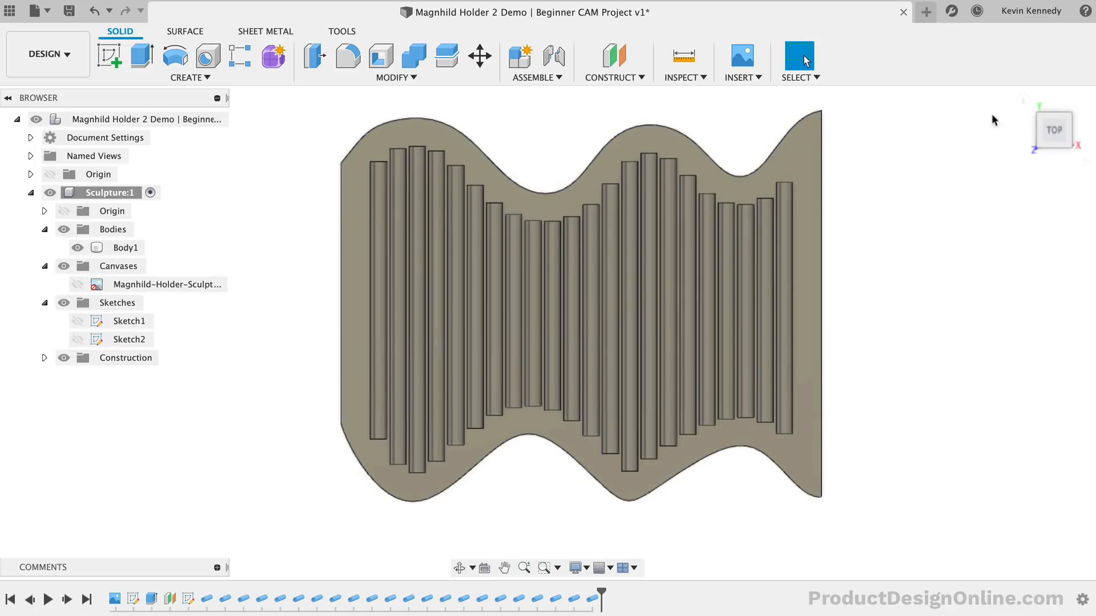
click(1022, 104)
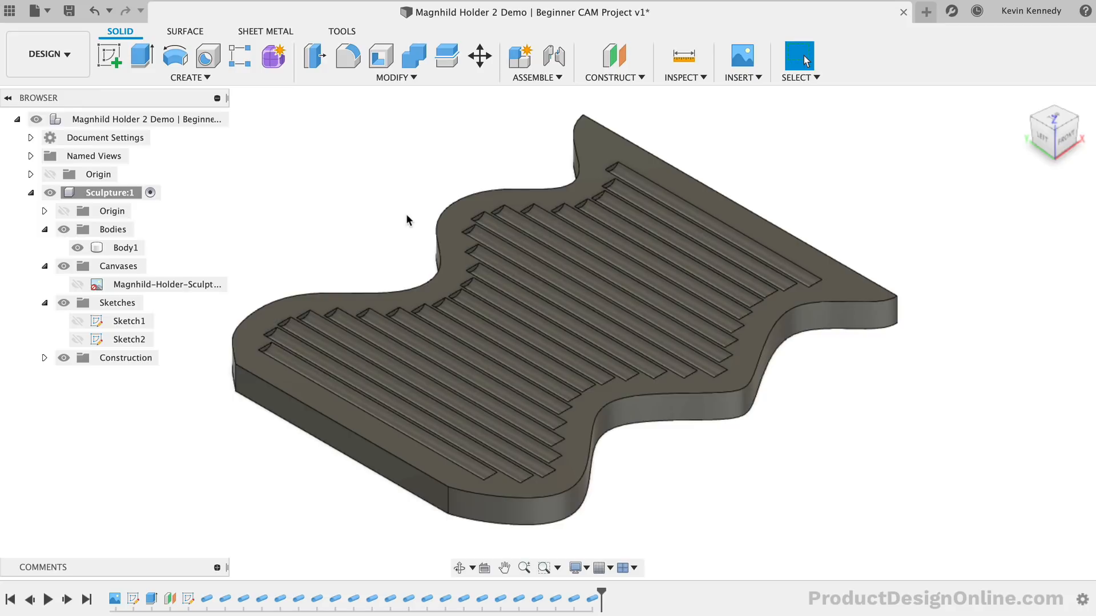
click(73, 56)
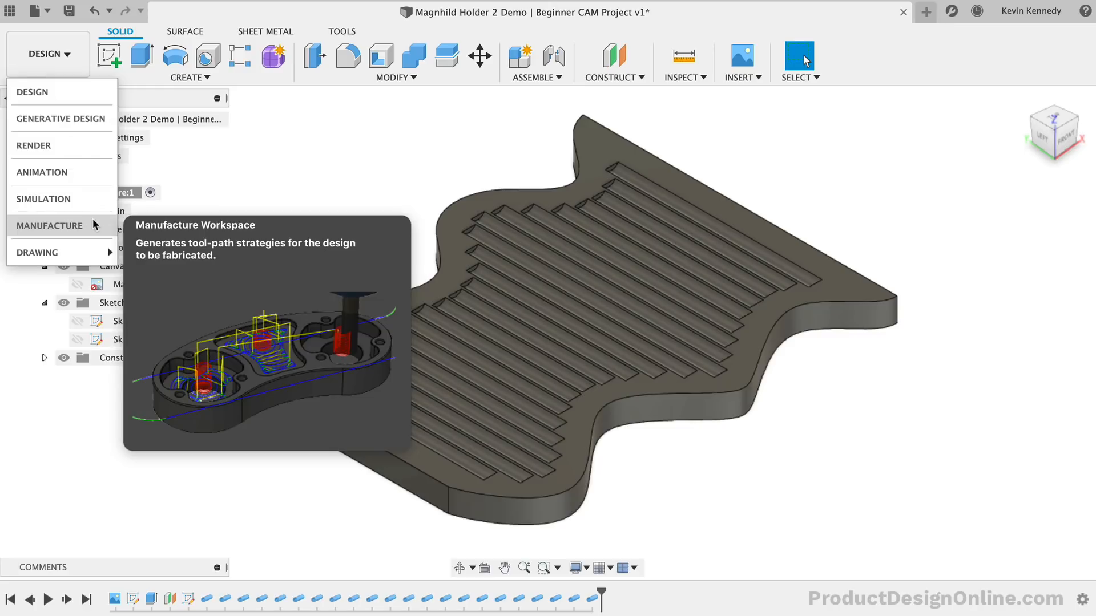
click(50, 225)
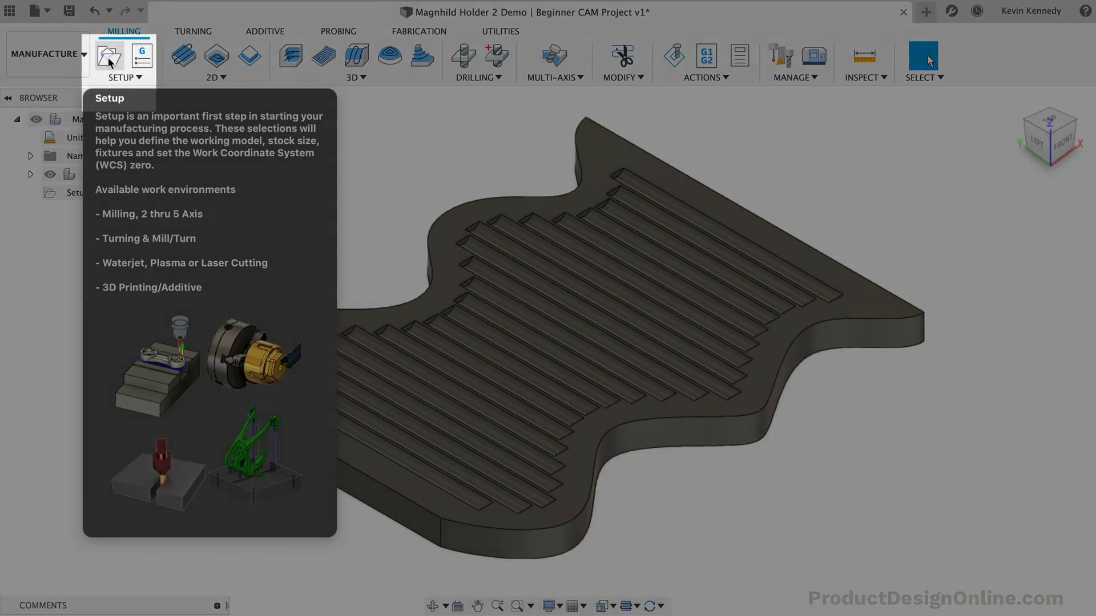
Start a Milling setup and place its work coordinate origin at the stock box's upper front-left corner
click(110, 57)
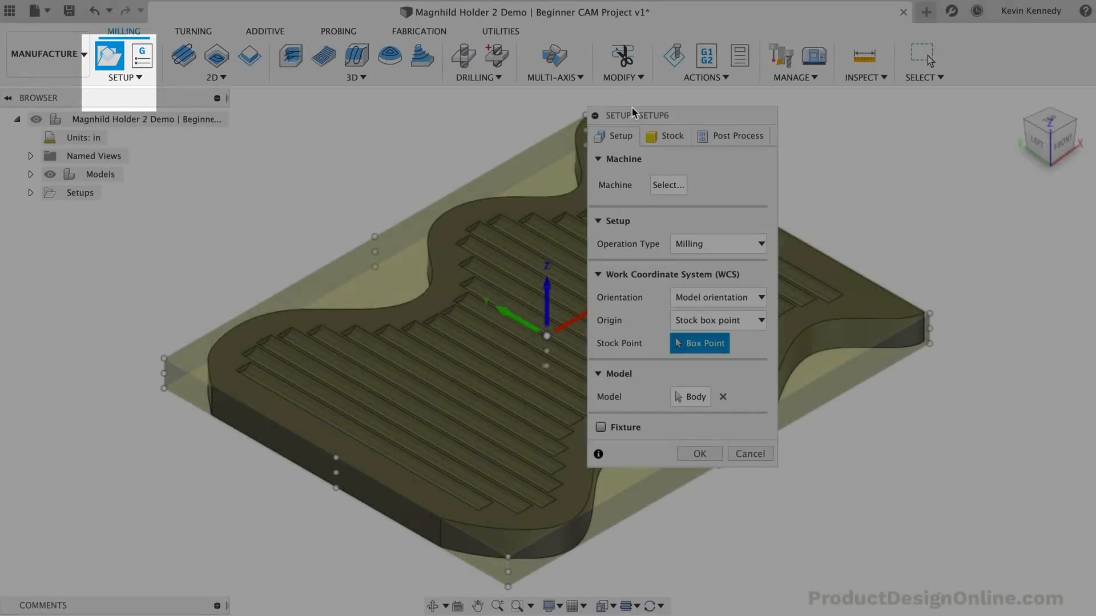
drag(688, 114, 828, 151)
click(831, 218)
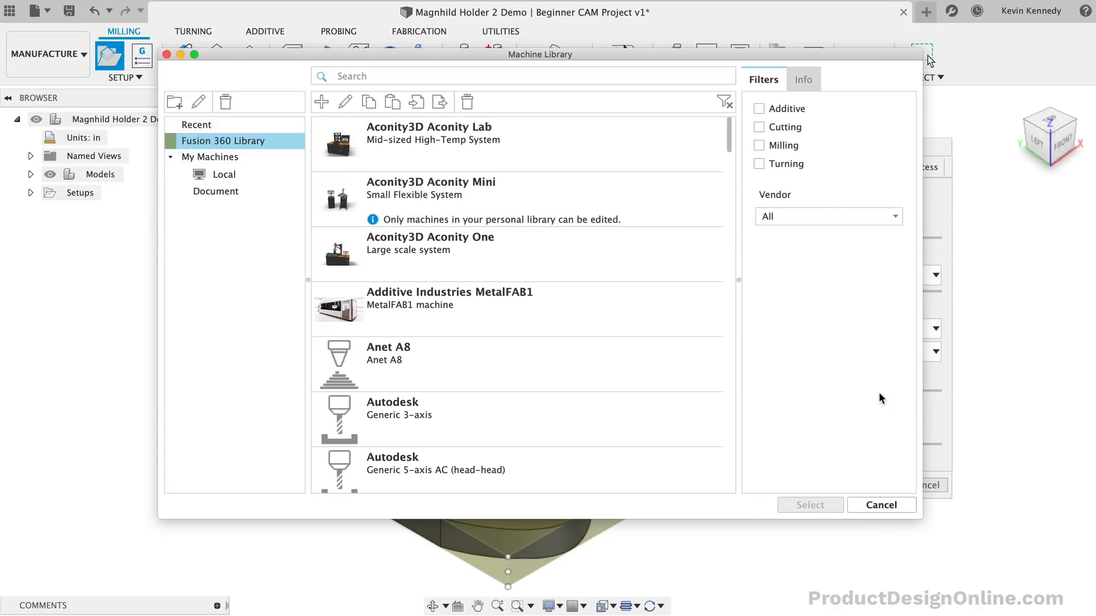
click(882, 504)
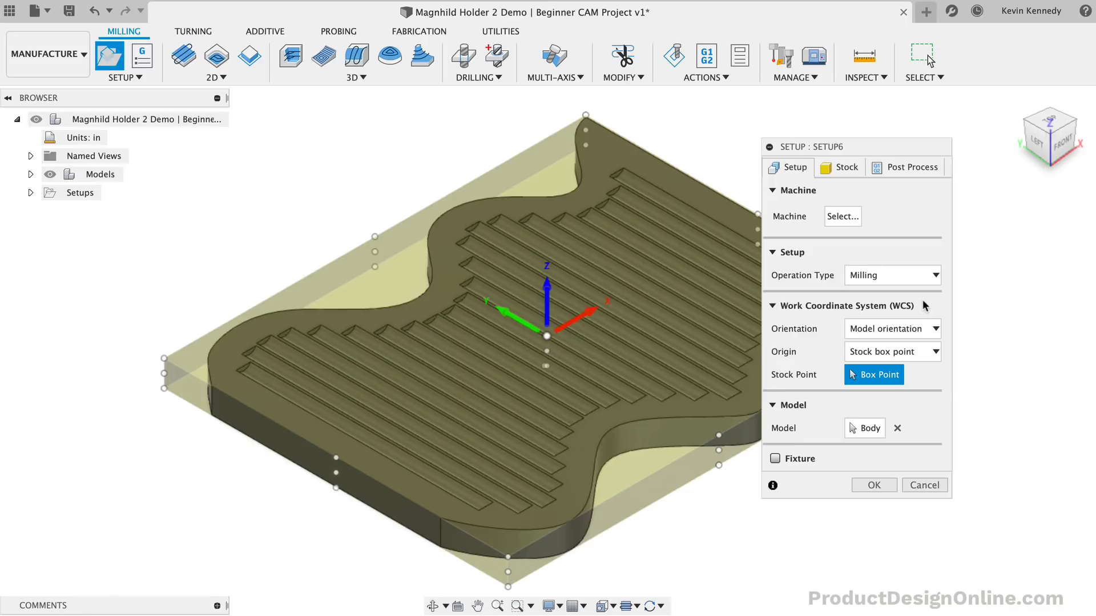
click(1075, 127)
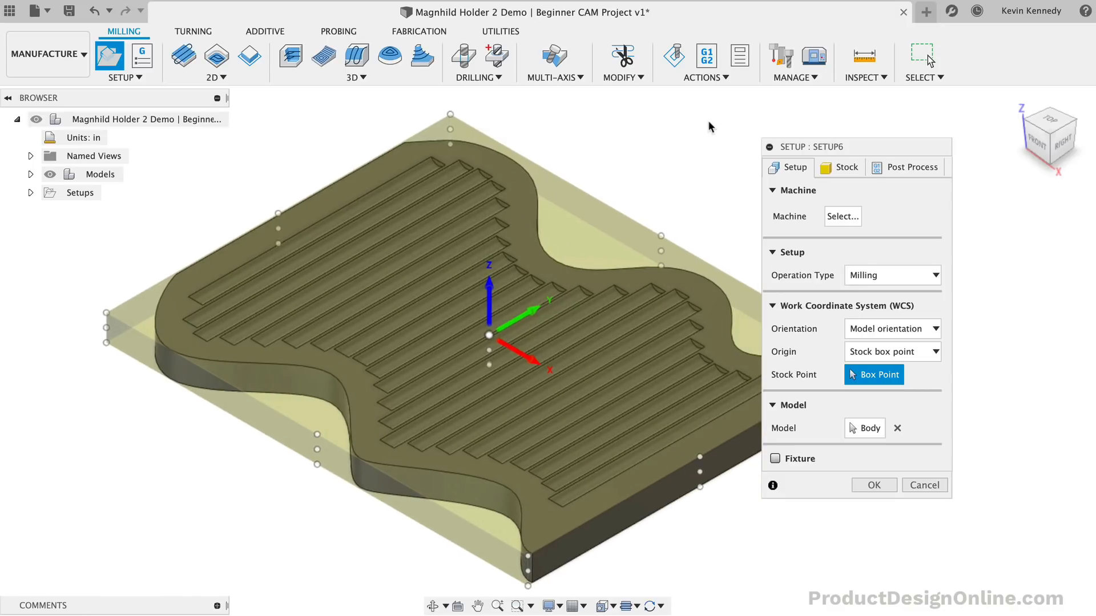
drag(860, 150, 939, 138)
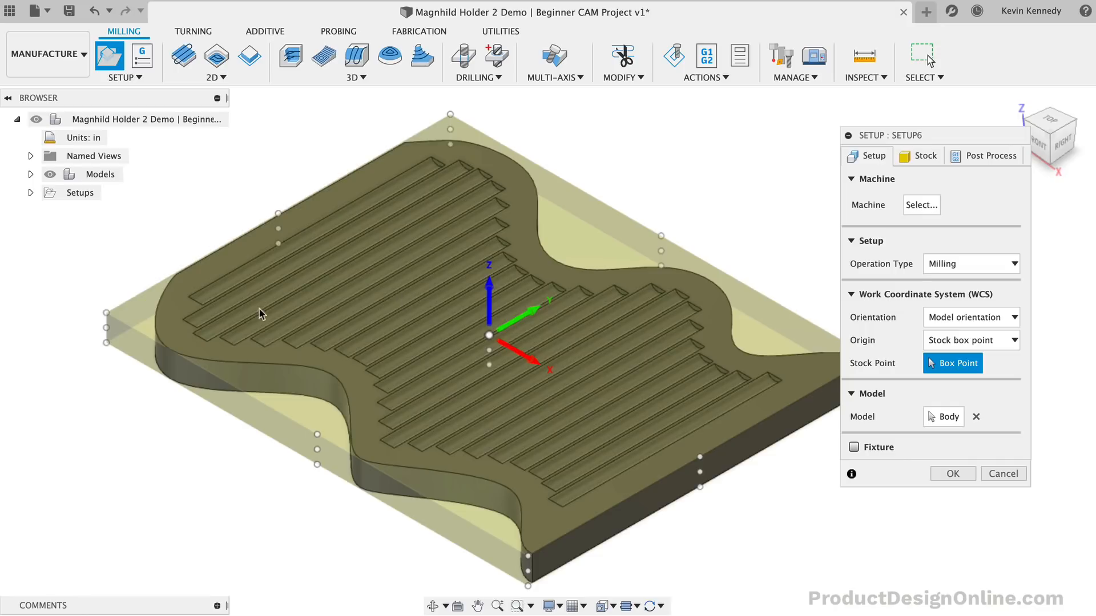
click(108, 314)
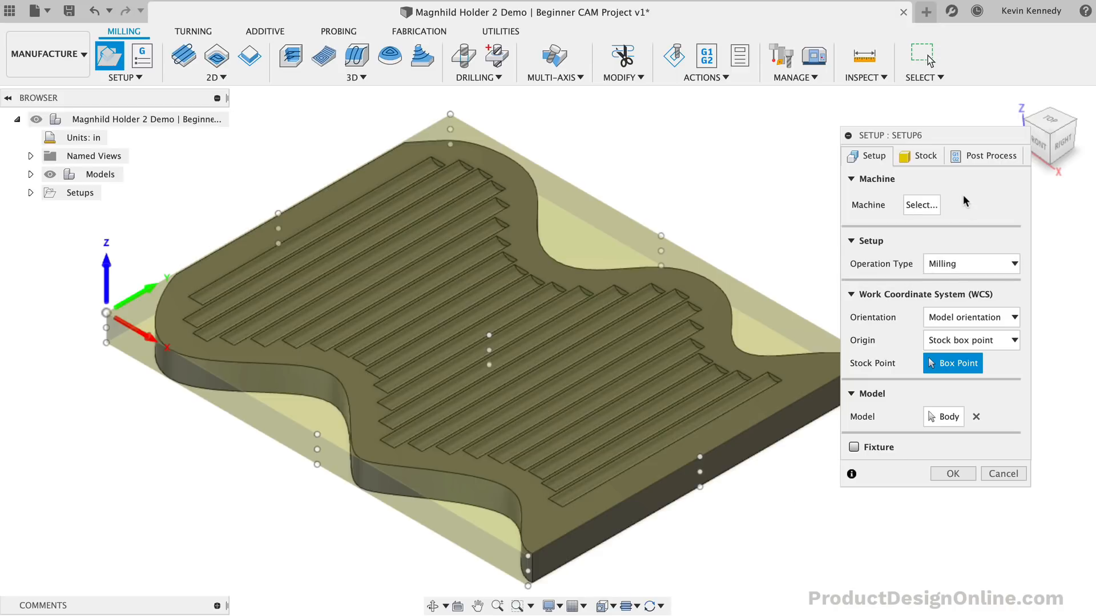
Try the Fixed size box stock mode and return the stock to Relative size box
click(919, 160)
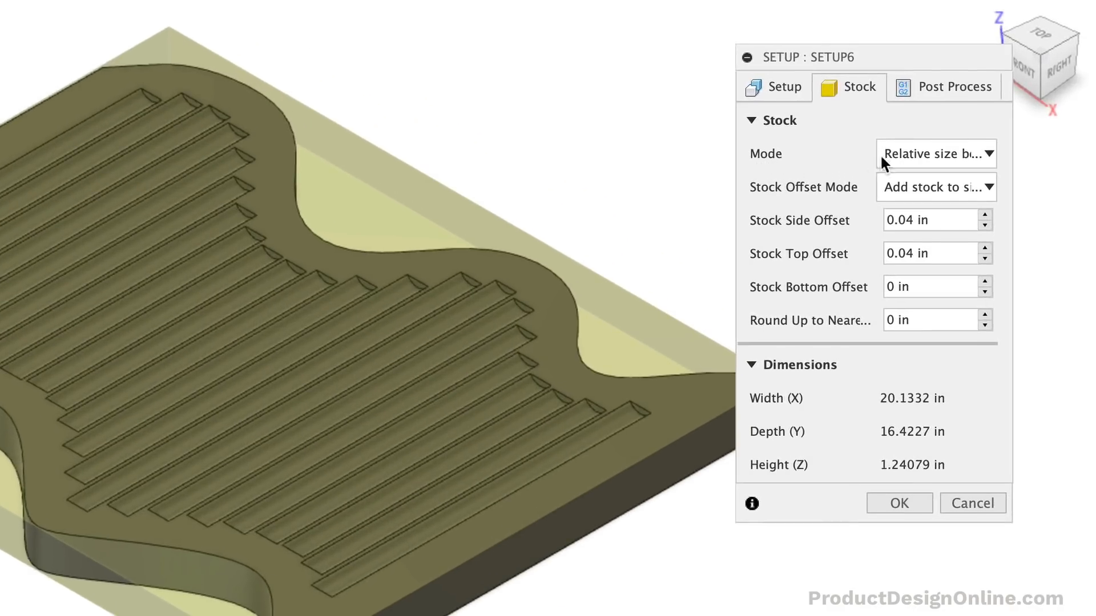
click(912, 154)
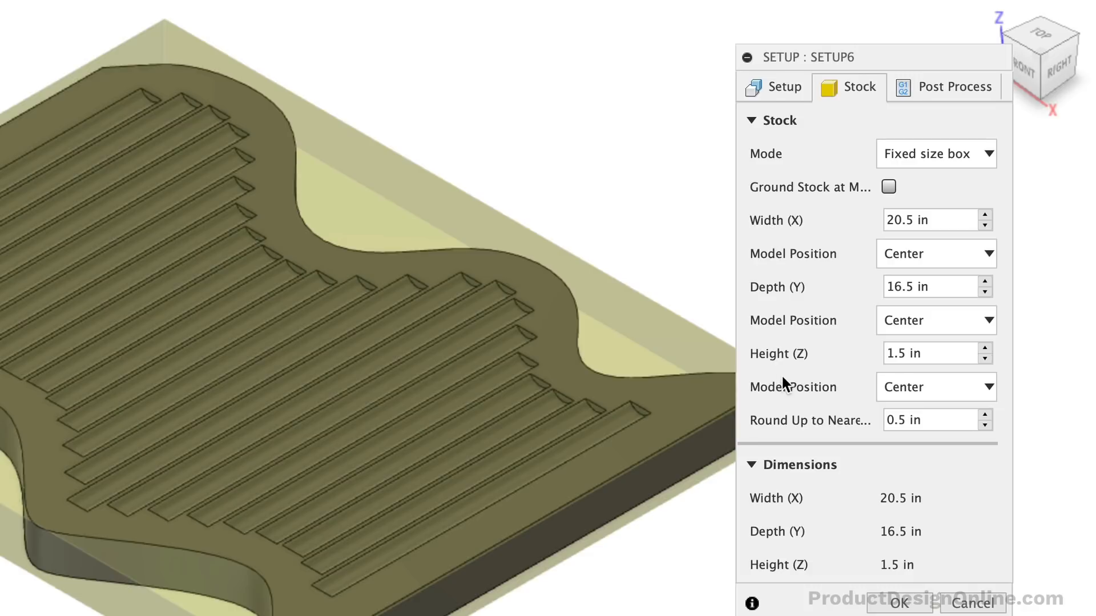
click(944, 155)
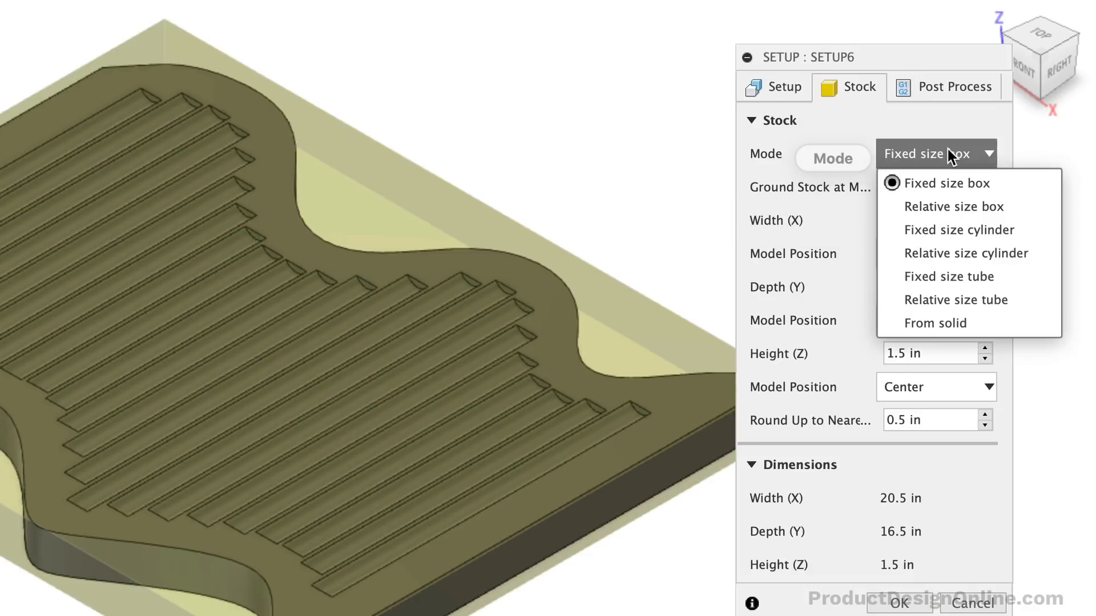
click(896, 206)
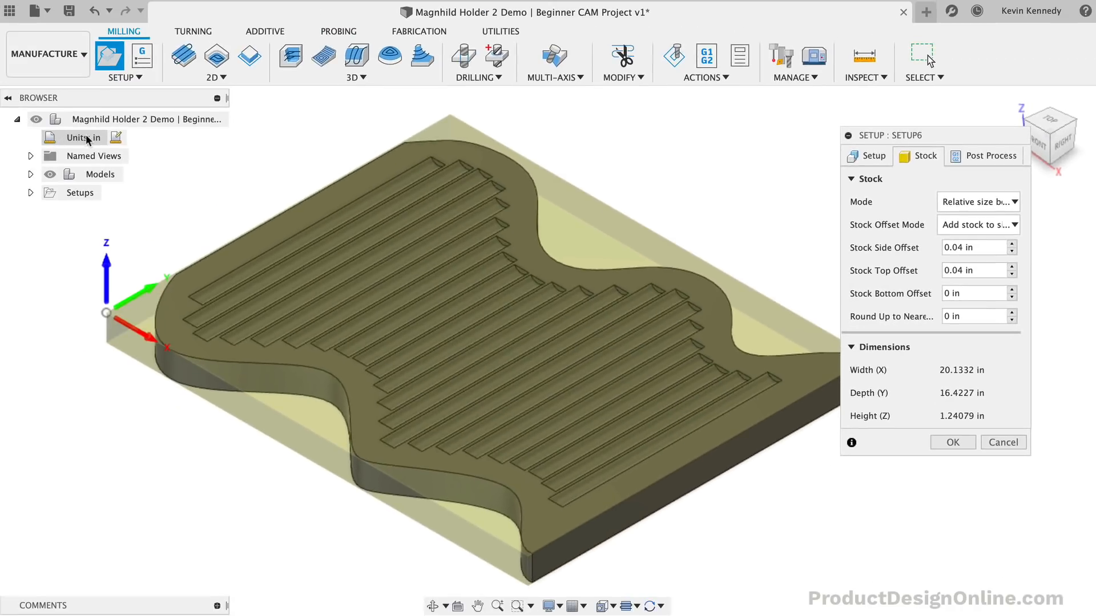
Change the active units of the manufacturing document to Millimeter
click(115, 137)
click(1008, 210)
click(998, 227)
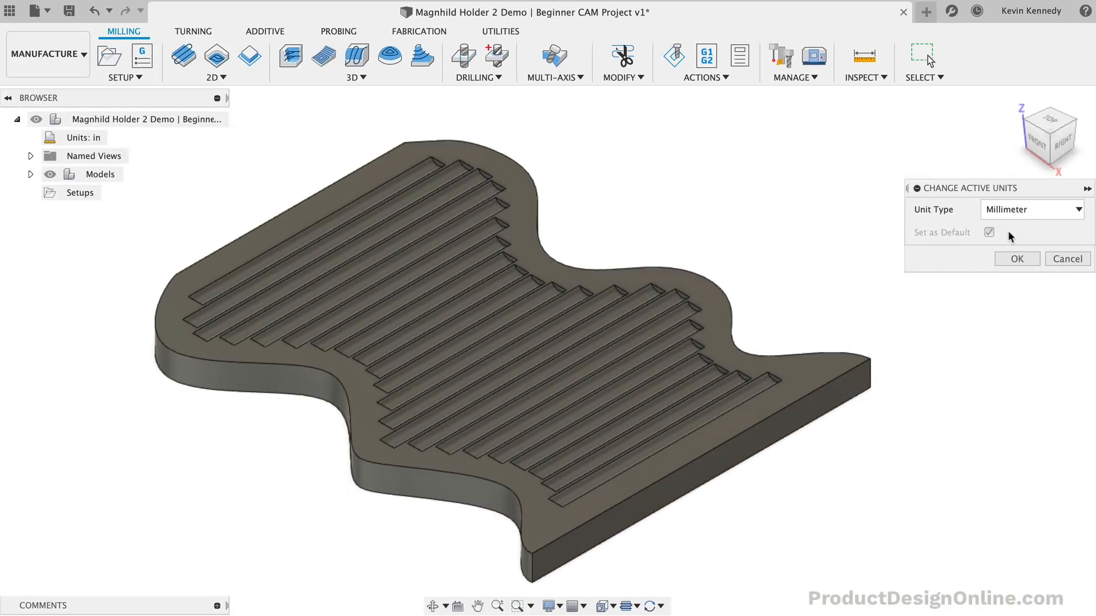
click(1017, 259)
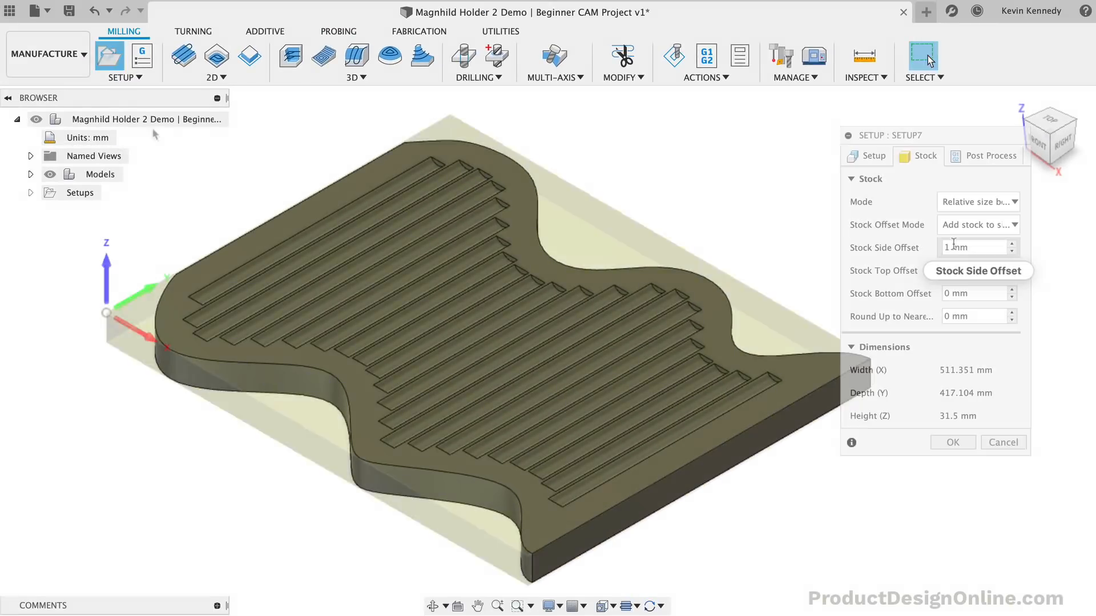
Set the stock side offset to 40 mm, top offset to 0 mm and rounding to 5 mm, and complete the setup
double_click(951, 247)
text(40mm)
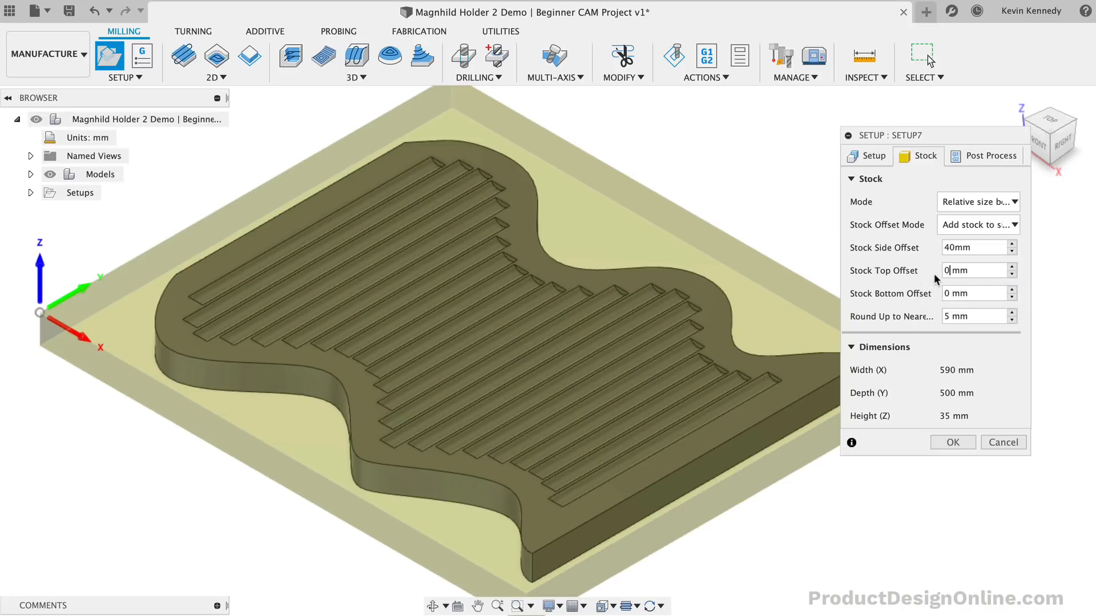
click(949, 444)
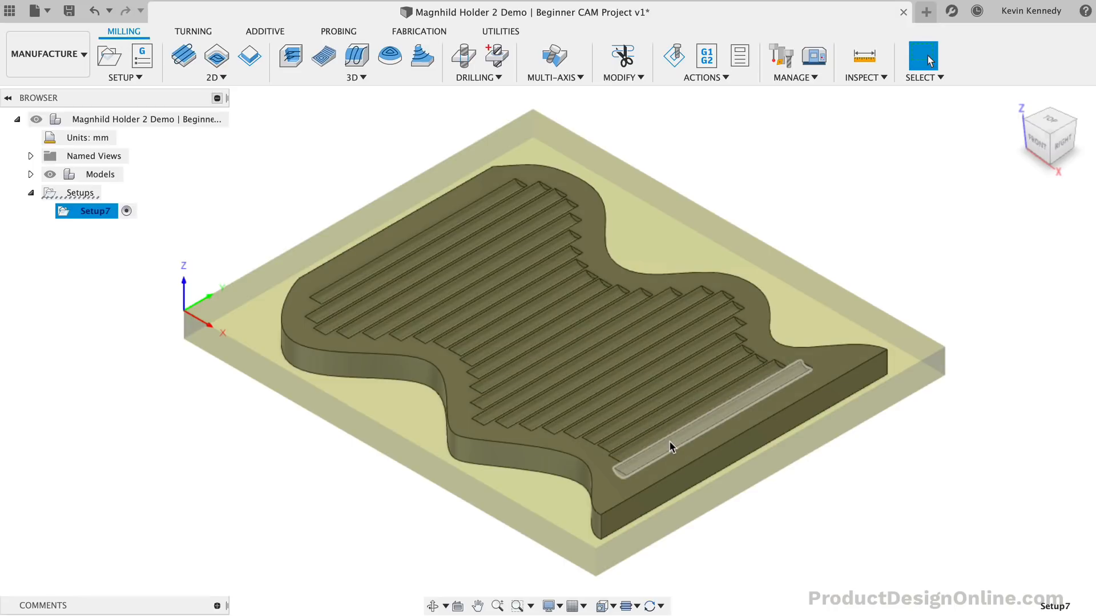
click(318, 457)
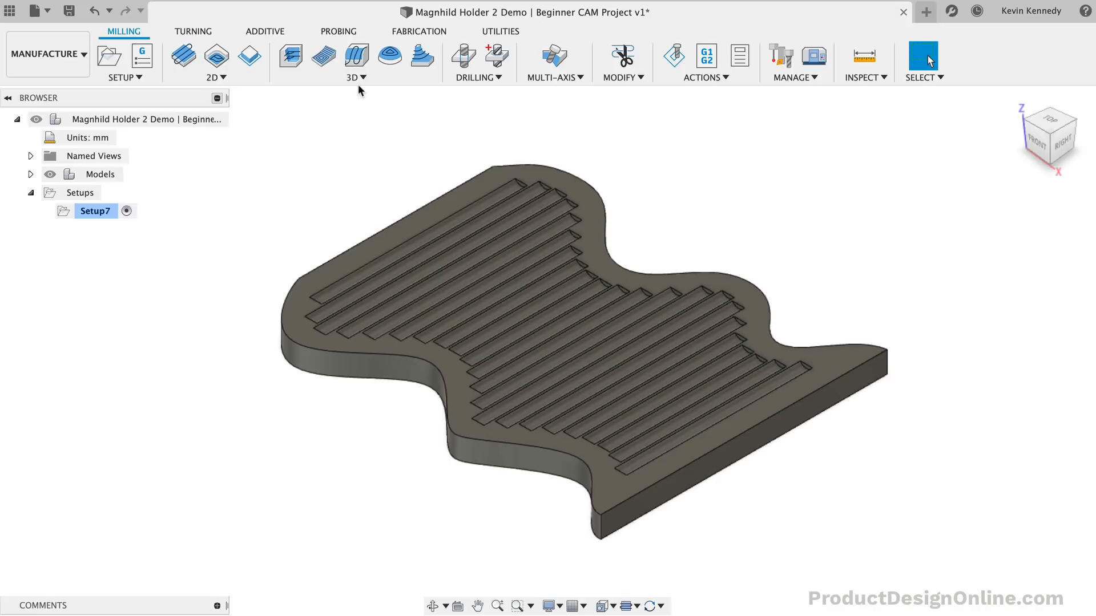
Start a 3D Contour operation with the 19 mm ball round nose bit from the local library and change its coolant option
click(372, 80)
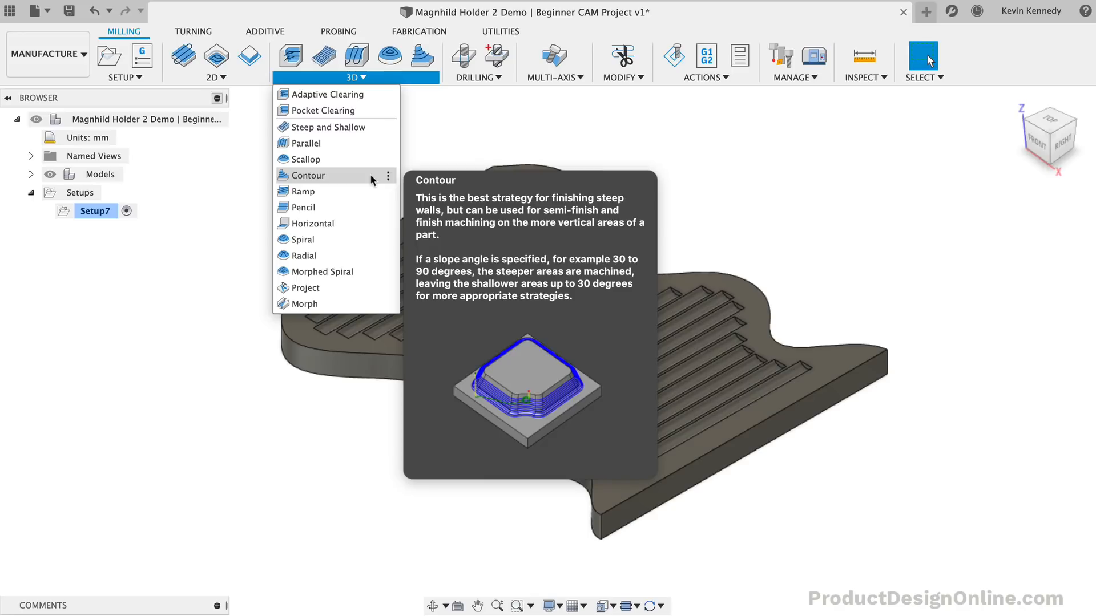
click(370, 176)
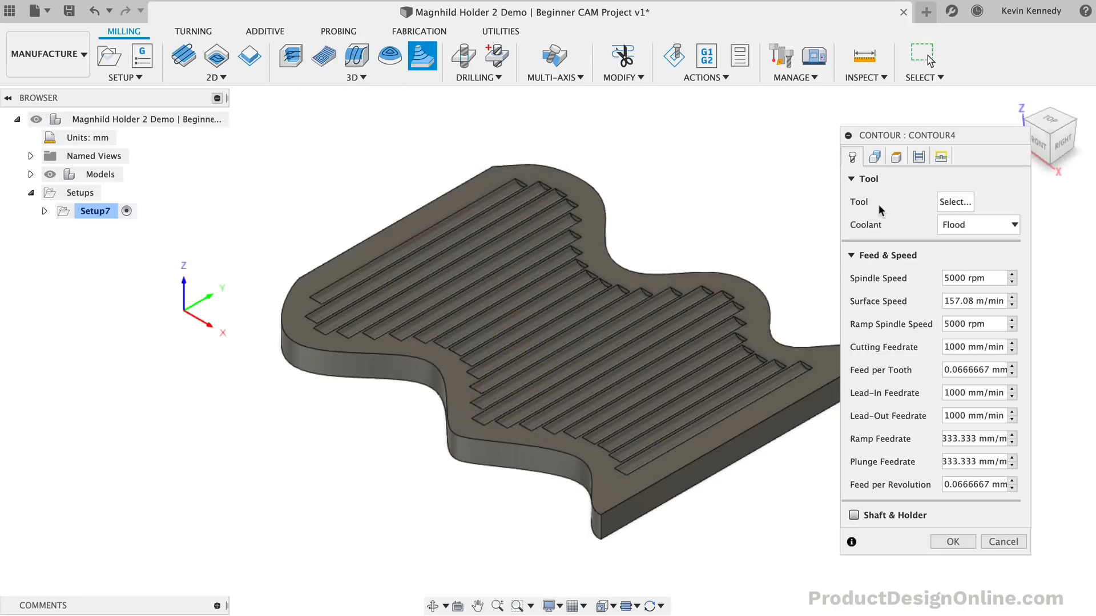
click(963, 204)
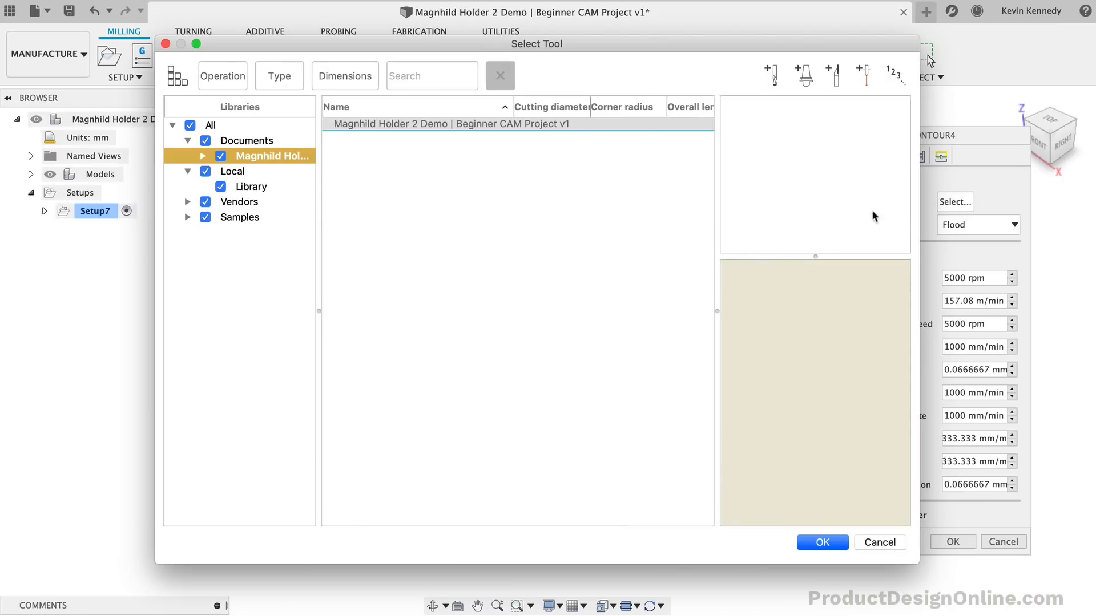
click(255, 186)
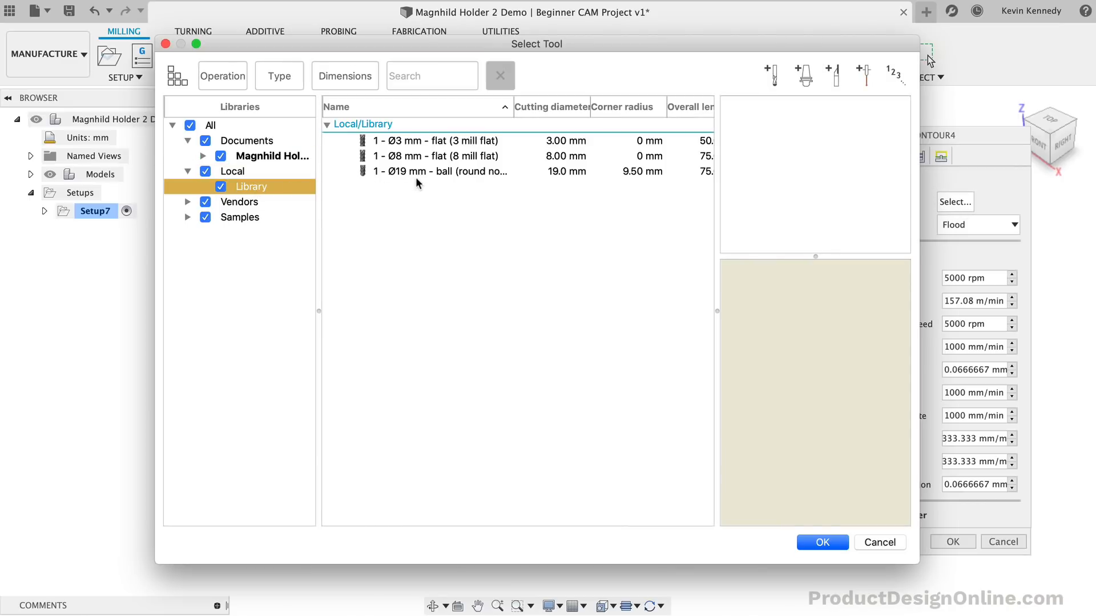
click(424, 171)
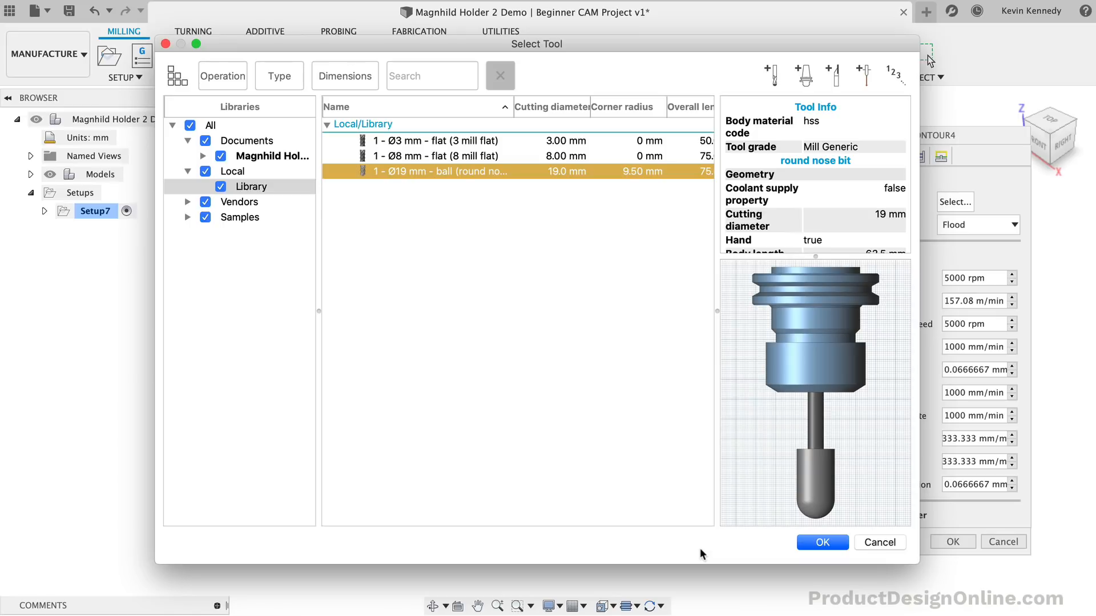
click(822, 541)
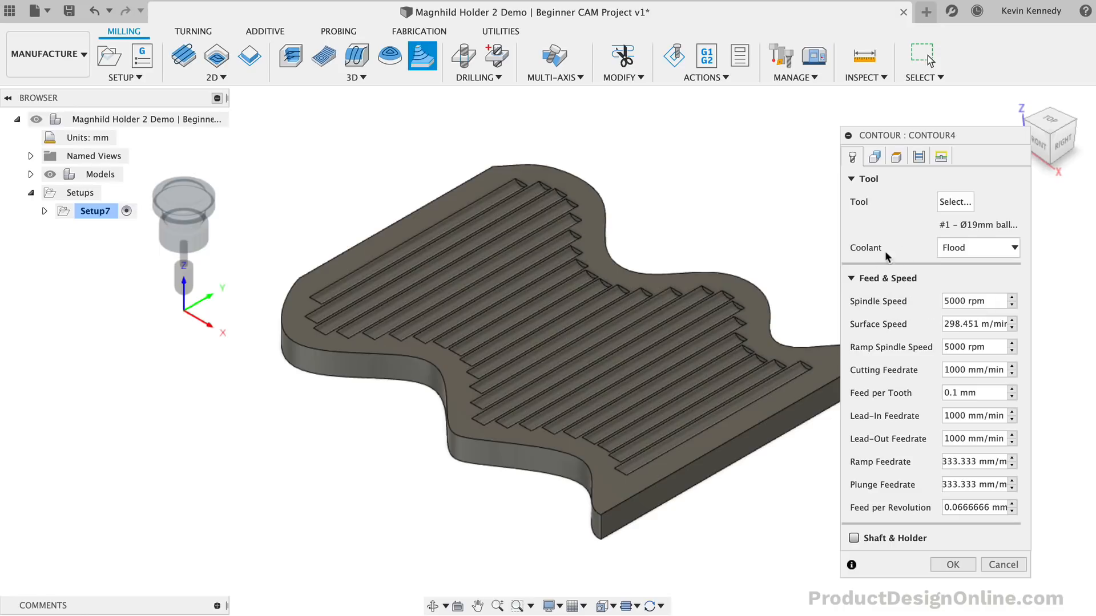
click(970, 247)
click(963, 267)
Set the machining boundary to Selection, choose the outlines of all the grooves, and generate the Contour toolpath
click(877, 157)
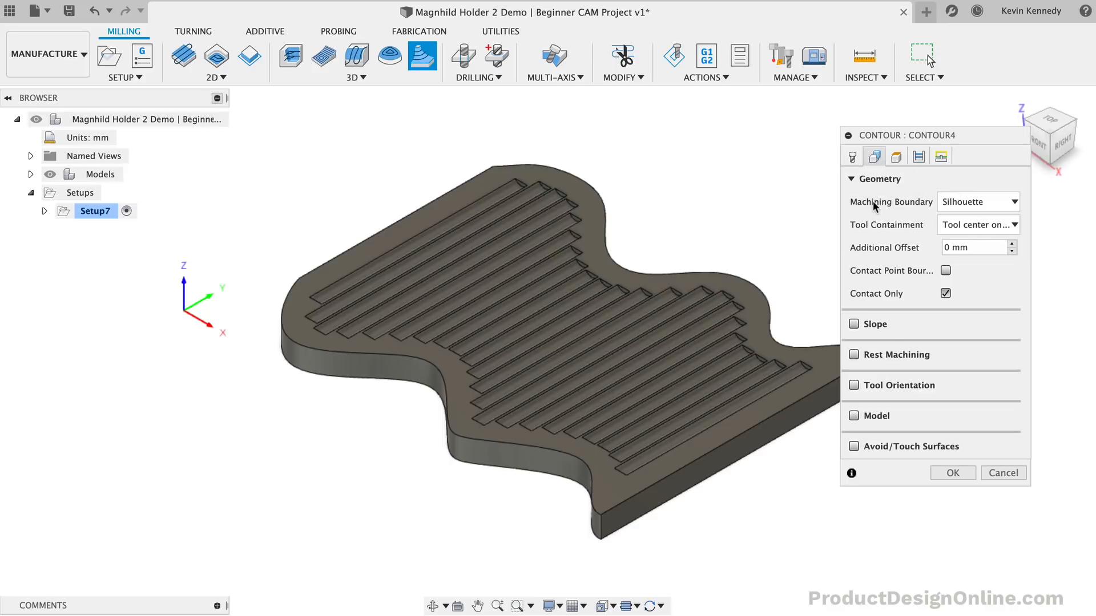
click(996, 202)
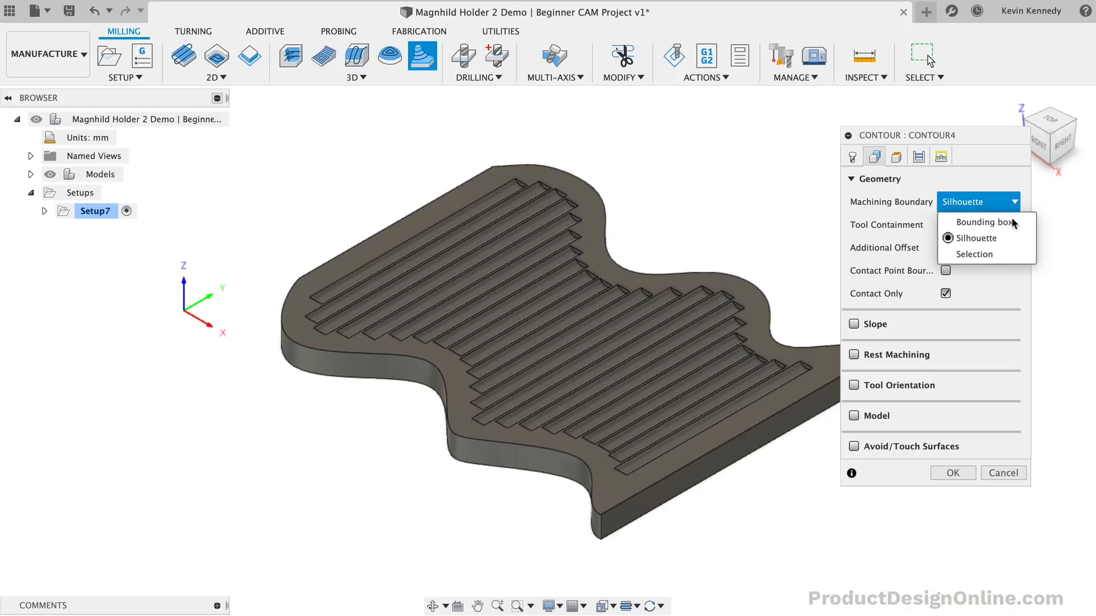
click(1014, 253)
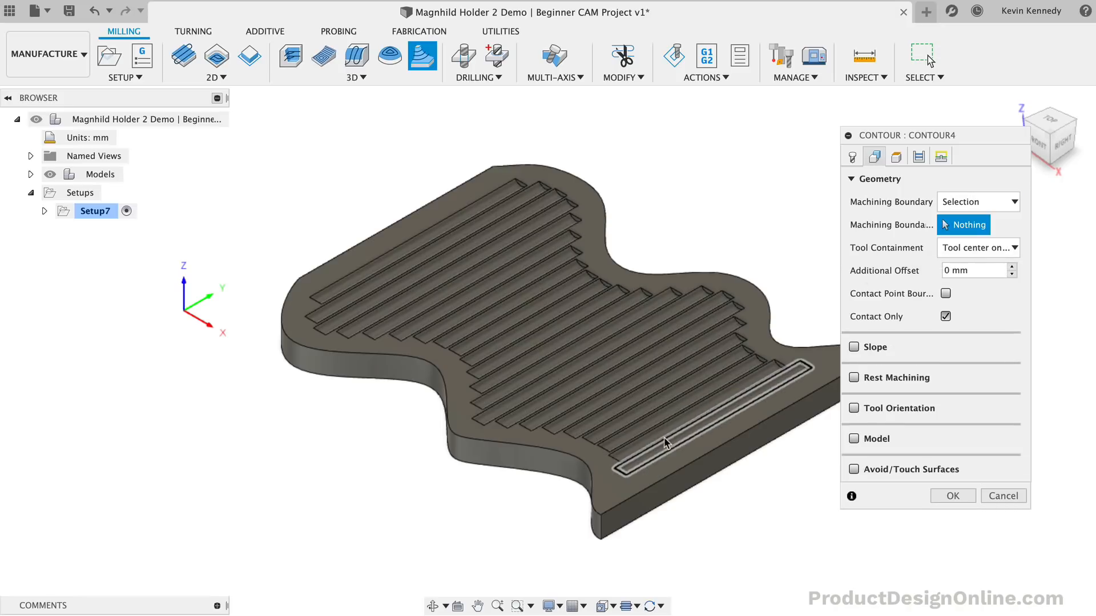
click(638, 442)
click(631, 445)
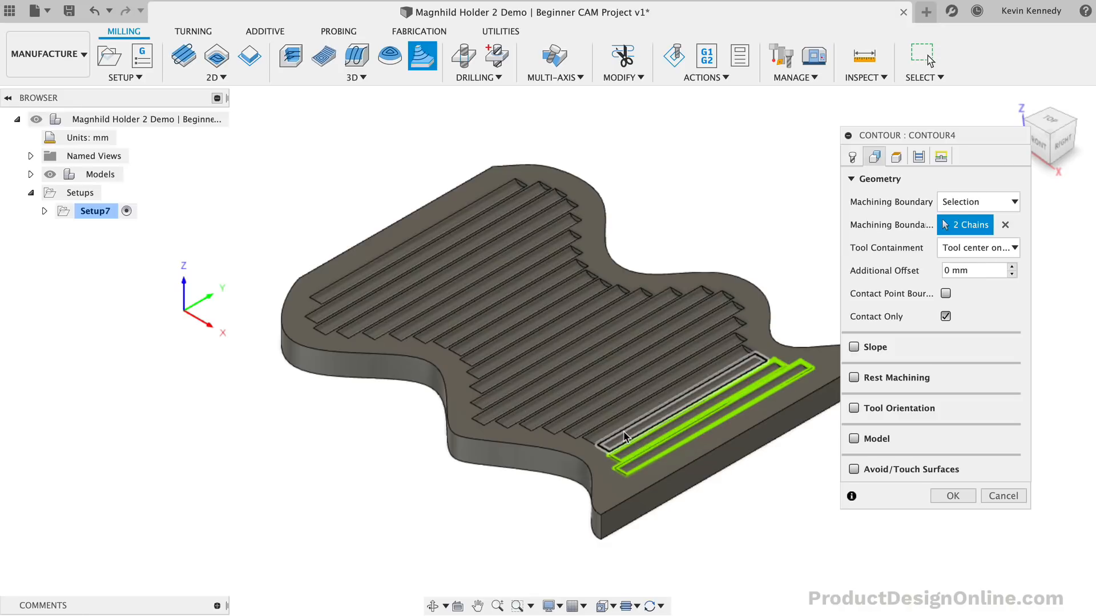
click(624, 430)
click(595, 429)
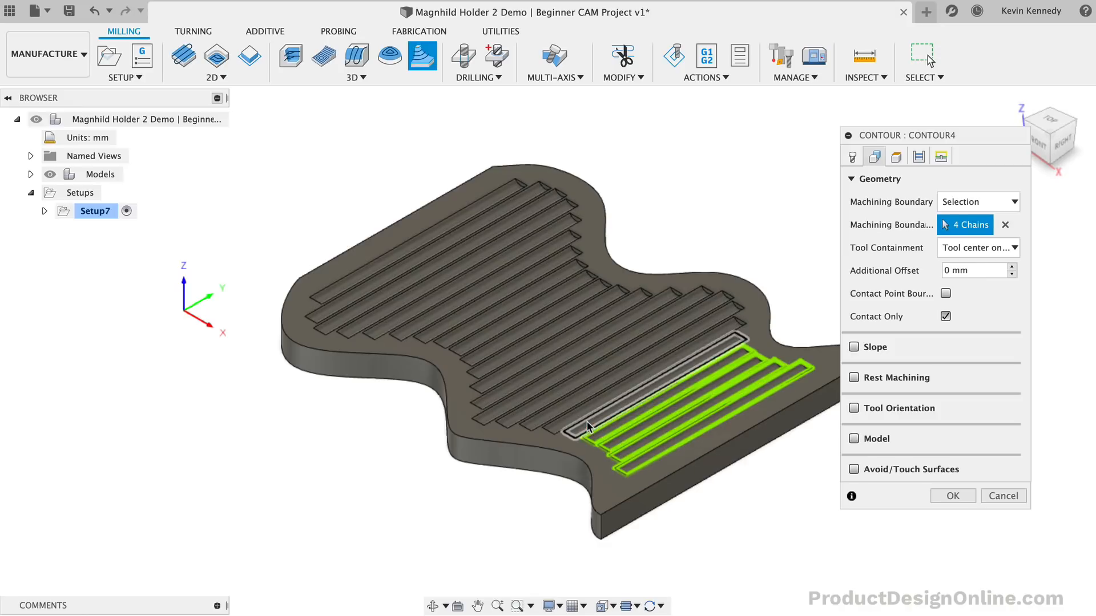
click(566, 425)
click(563, 416)
click(326, 290)
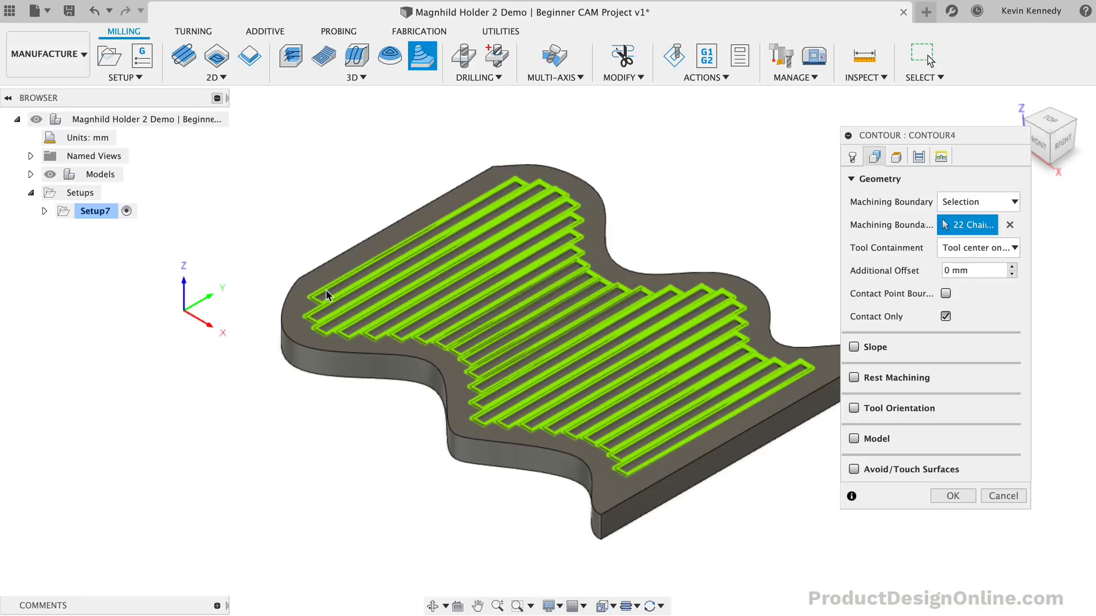
click(951, 496)
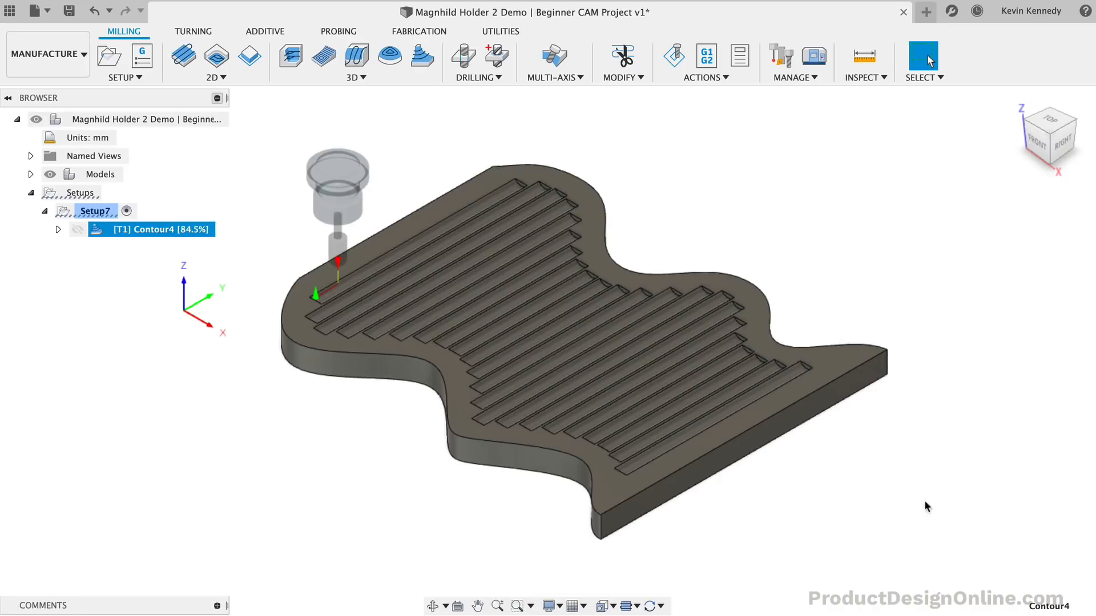
Open the simulation of the Contour operation and examine its toolpath along the grooves up close
right_click(144, 227)
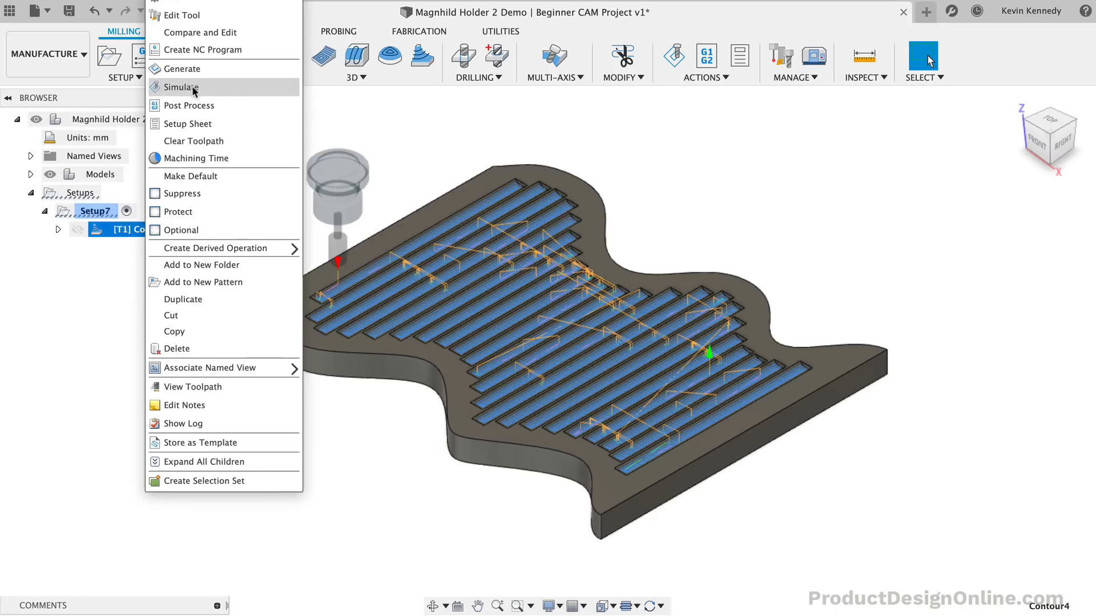
click(228, 84)
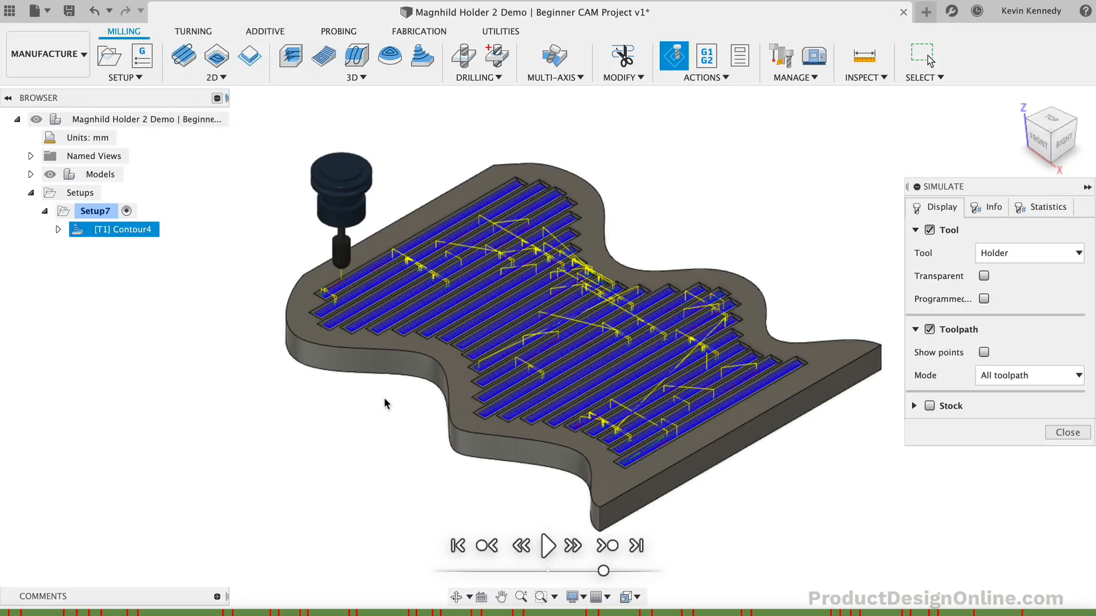
scroll(369, 401, up, 5)
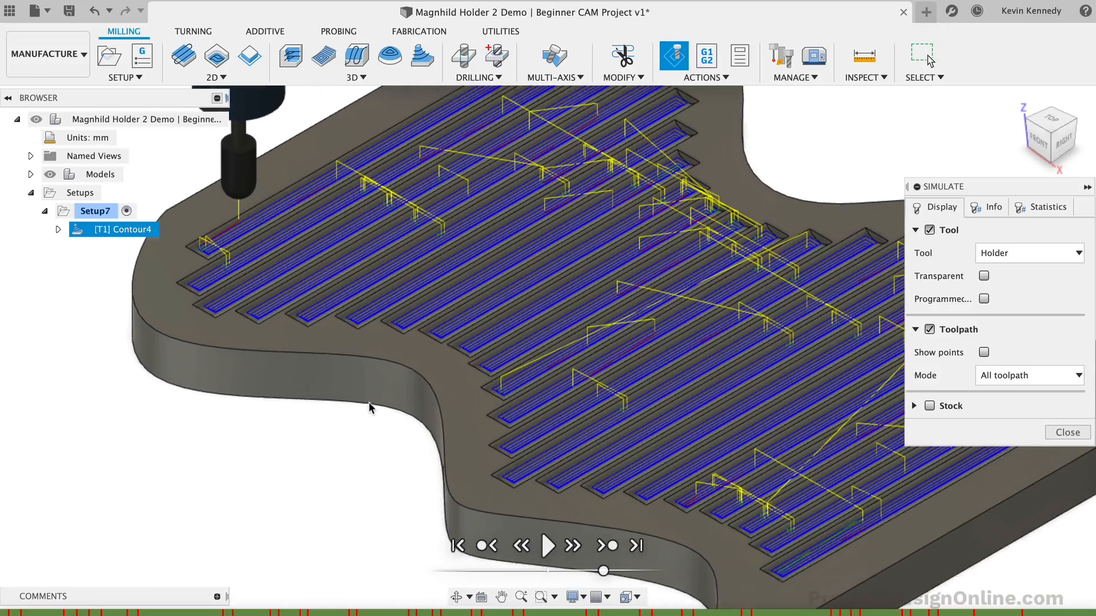
Play the Contour simulation, examine the ball bit's path along the grooves, and close the simulation
scroll(369, 402, up, 2)
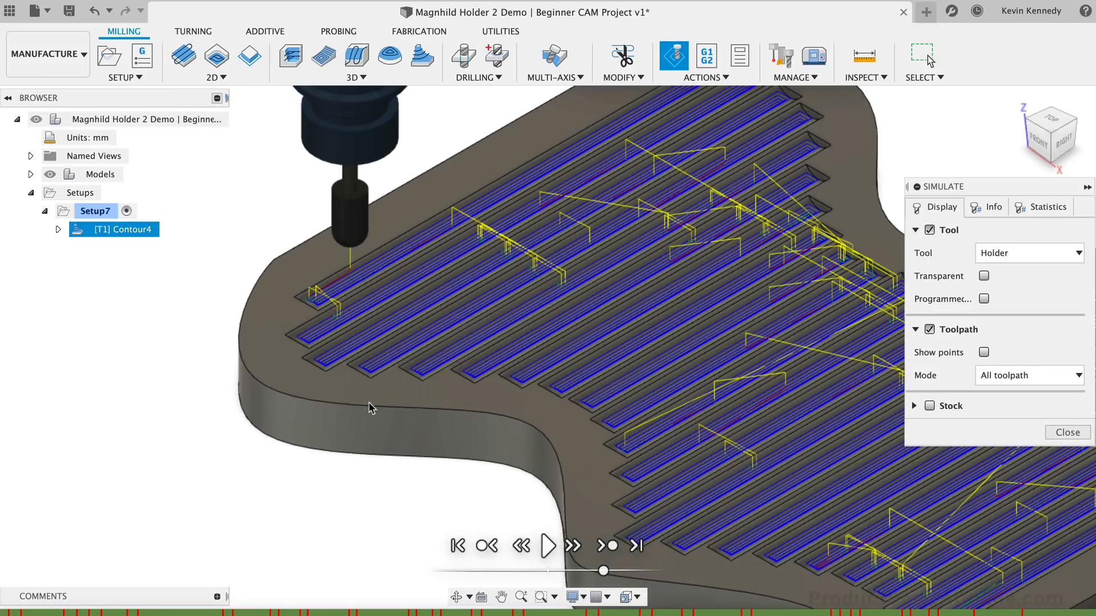
click(548, 546)
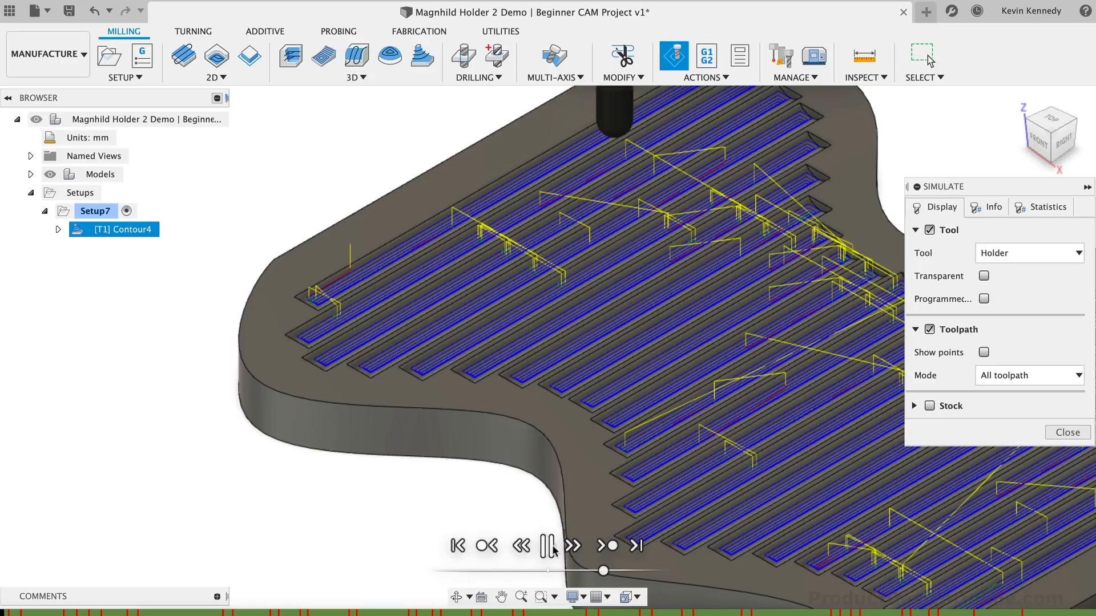
scroll(291, 388, up, 4)
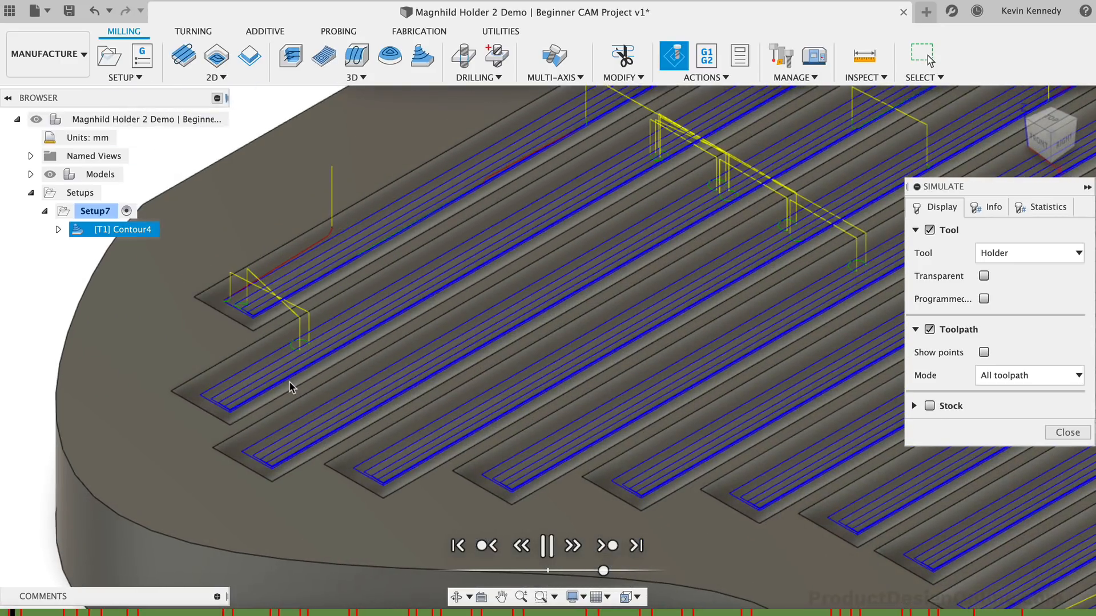
scroll(292, 388, down, 6)
scroll(292, 388, right, 3)
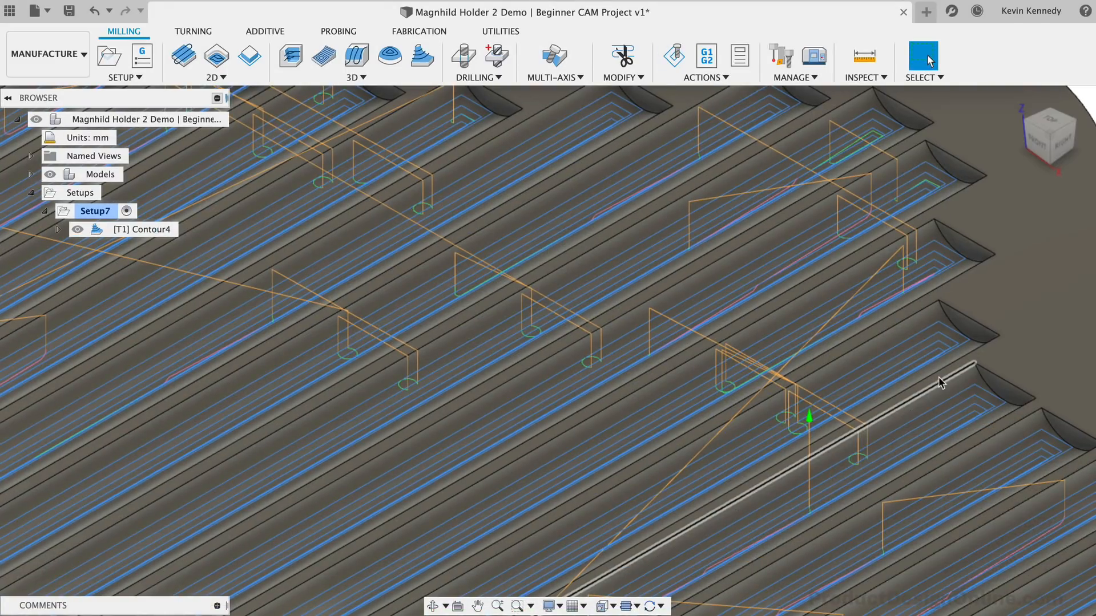
Start a 3D Pencil operation with the 3 mm flat mill from the local library and set its coolant to Disabled
scroll(940, 378, down, 5)
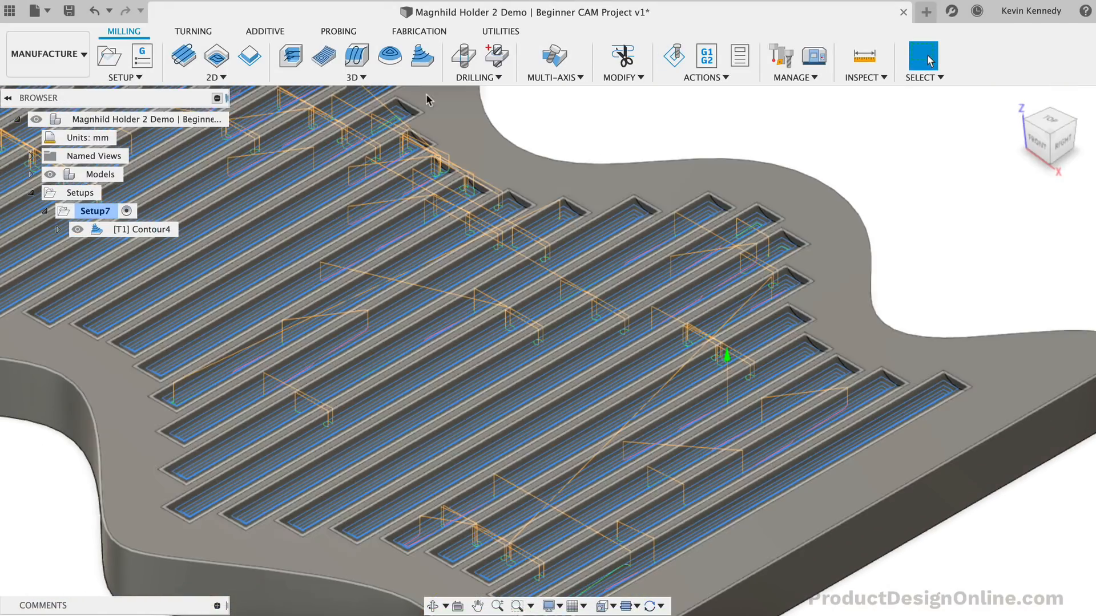
click(412, 79)
mouse_move(352, 212)
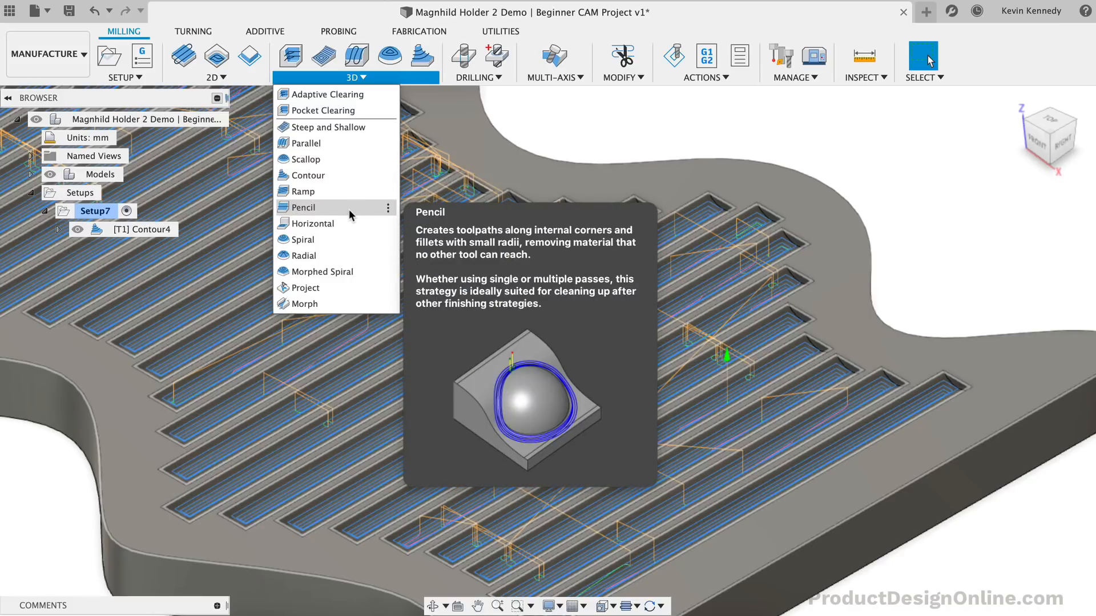
click(349, 213)
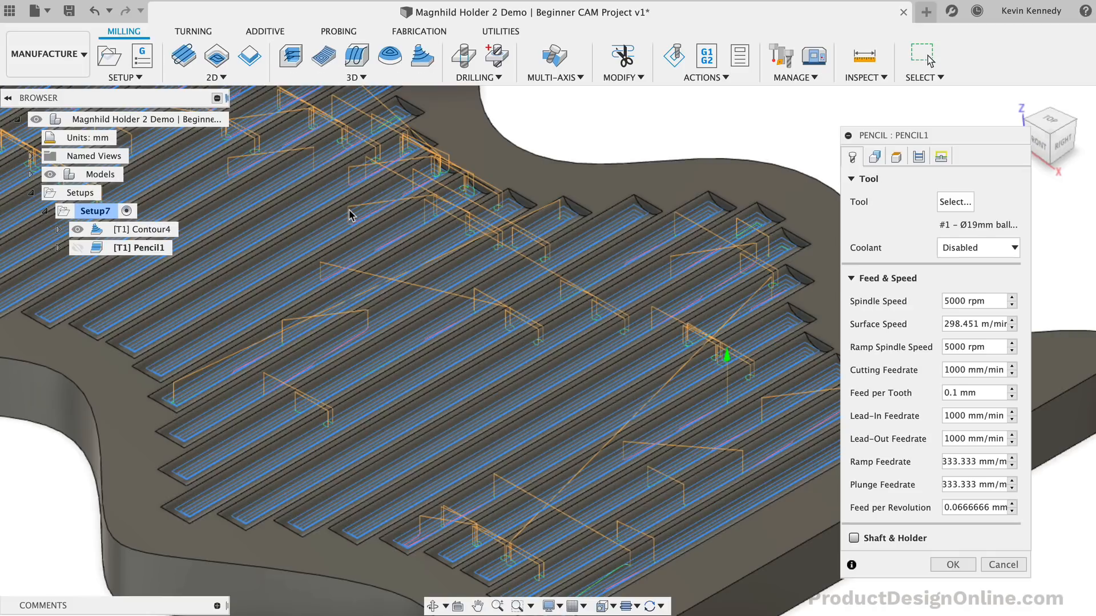
scroll(562, 294, right, 5)
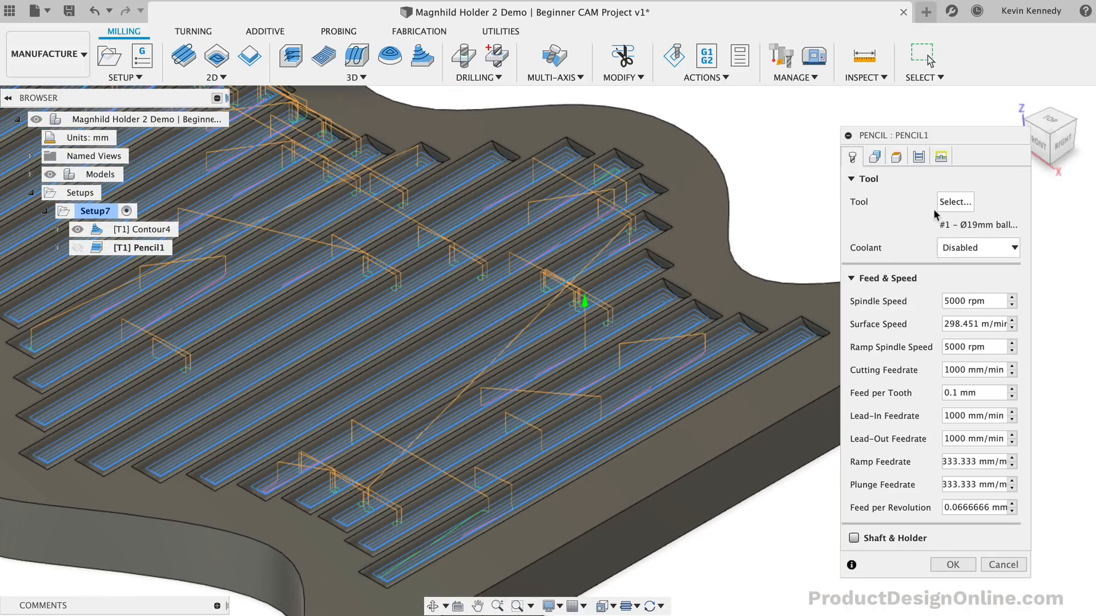
click(954, 202)
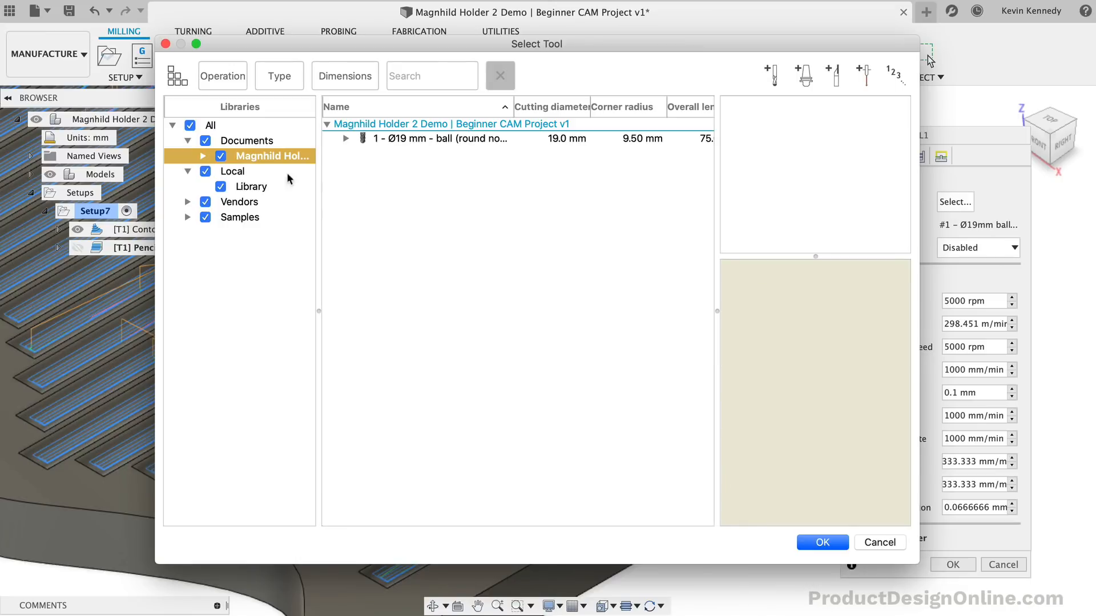
click(251, 187)
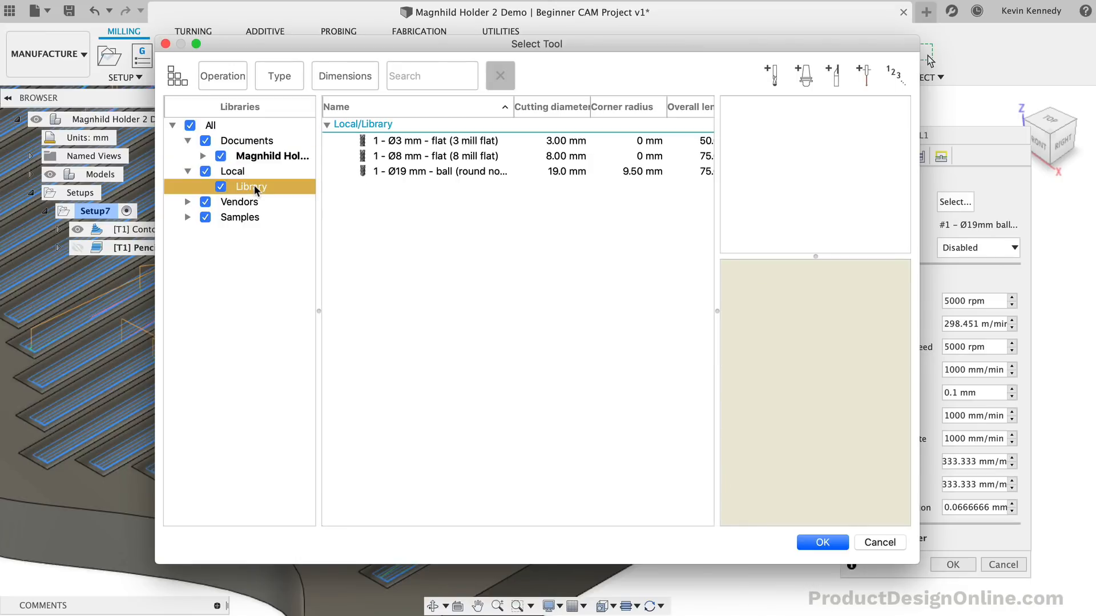
click(418, 141)
click(819, 542)
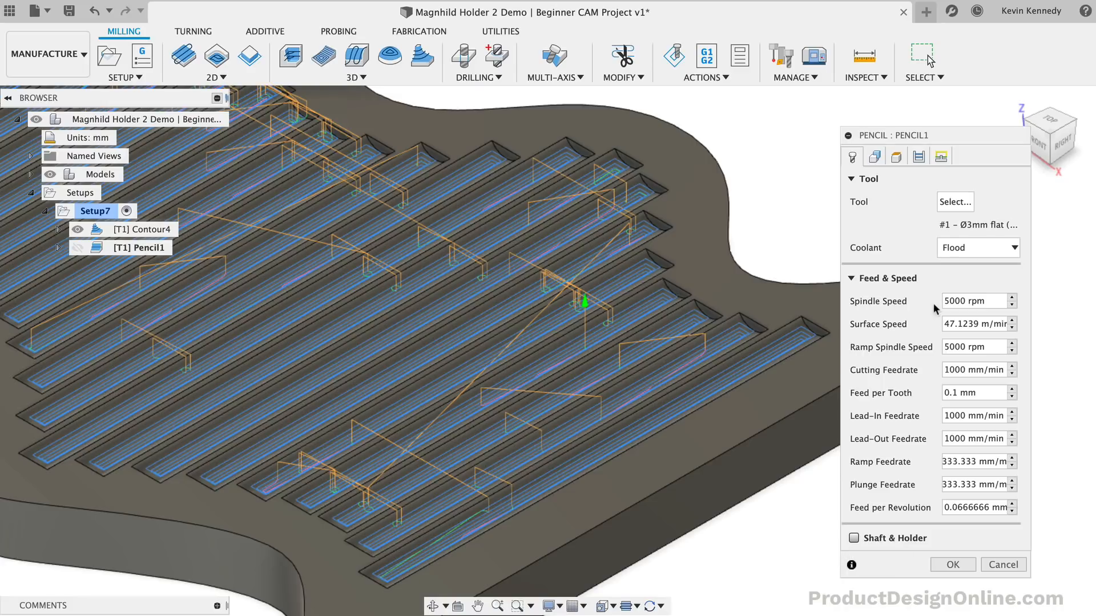
click(964, 248)
click(964, 269)
Set the Pencil machining boundary to Selection, choose the outlines of all the grooves, and generate the toolpath
click(871, 158)
click(971, 204)
click(974, 253)
click(727, 362)
click(724, 334)
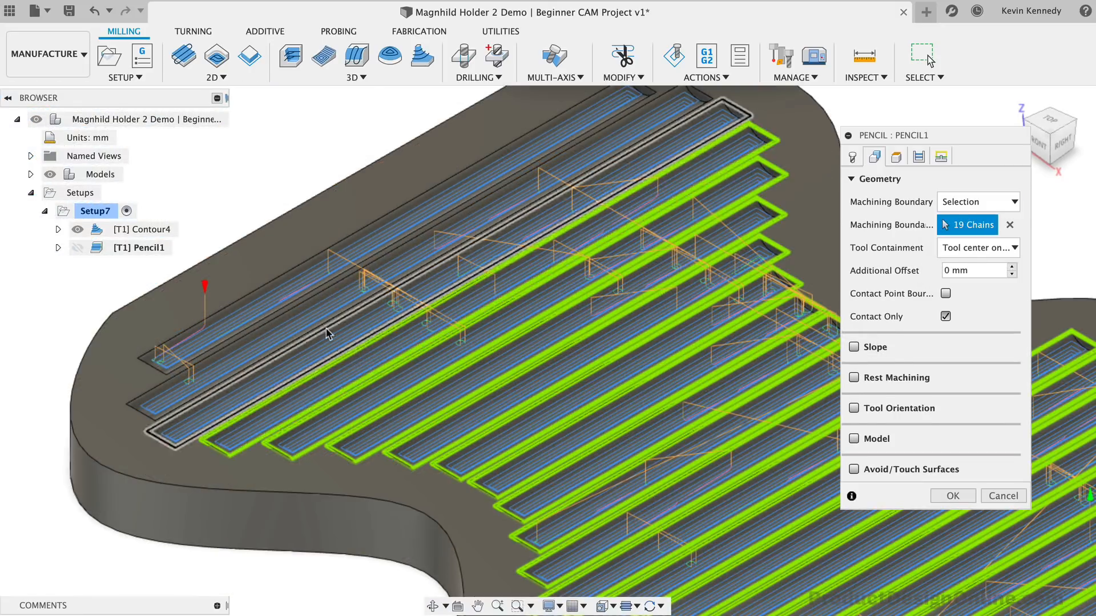
click(327, 332)
click(278, 313)
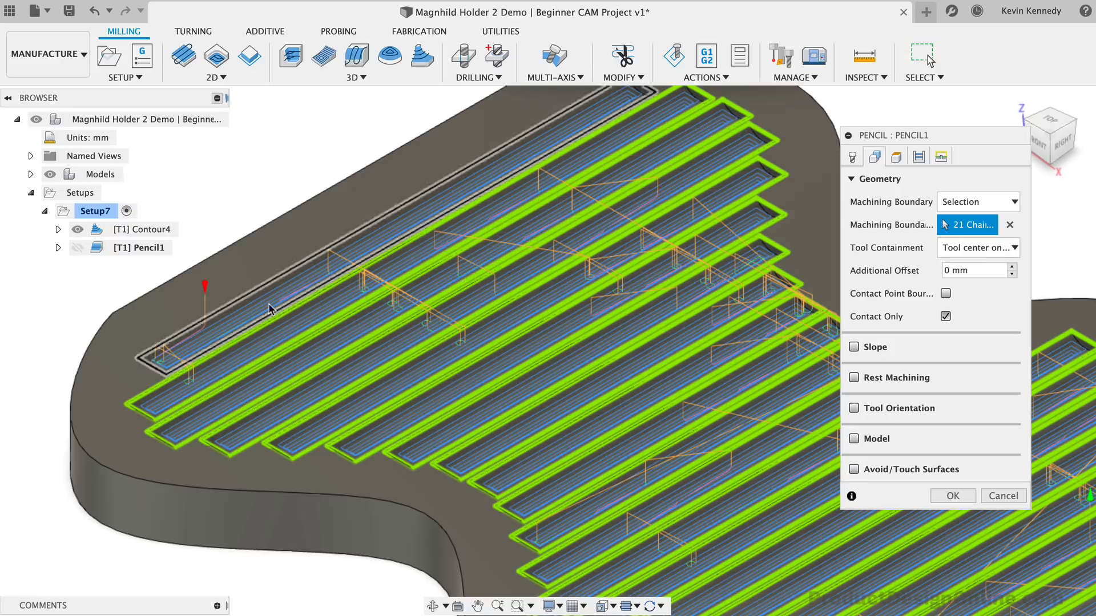
click(258, 297)
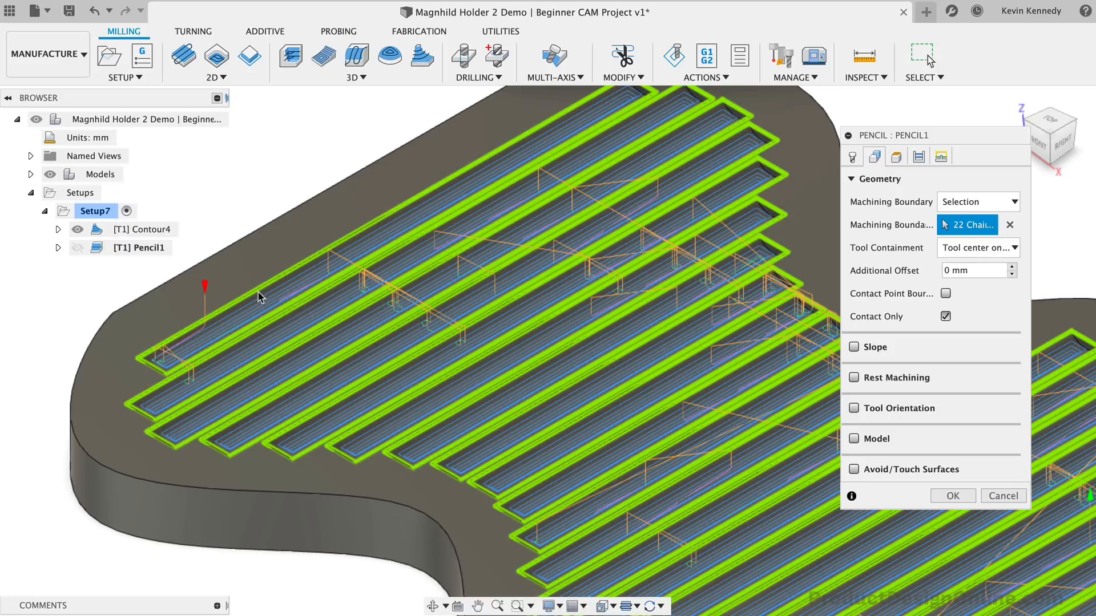
click(965, 496)
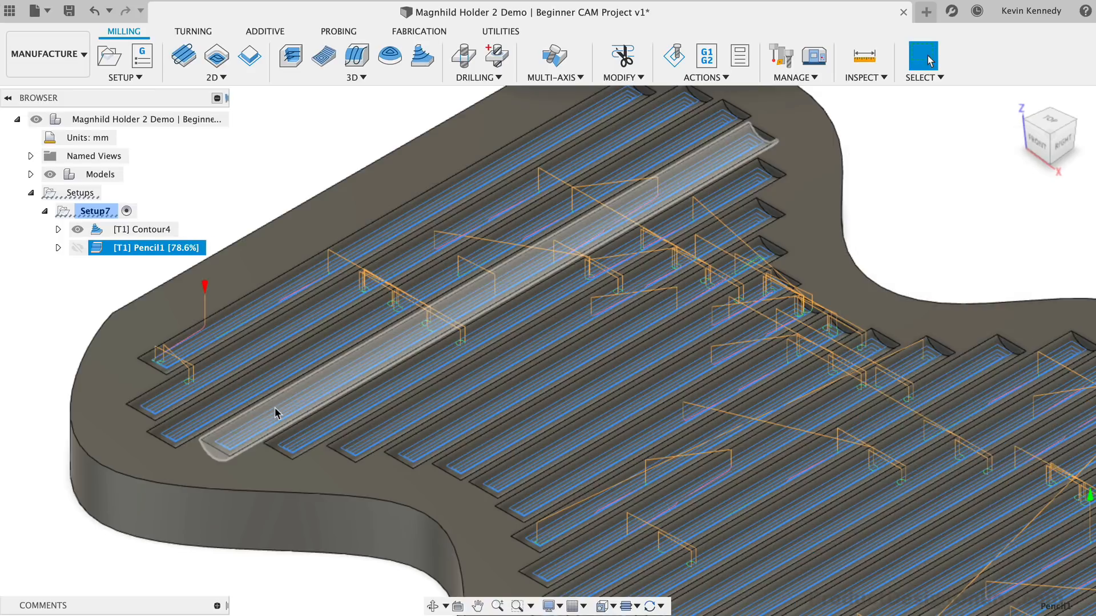
Simulate the Pencil operation and examine its toolpath at the groove ends
right_click(140, 247)
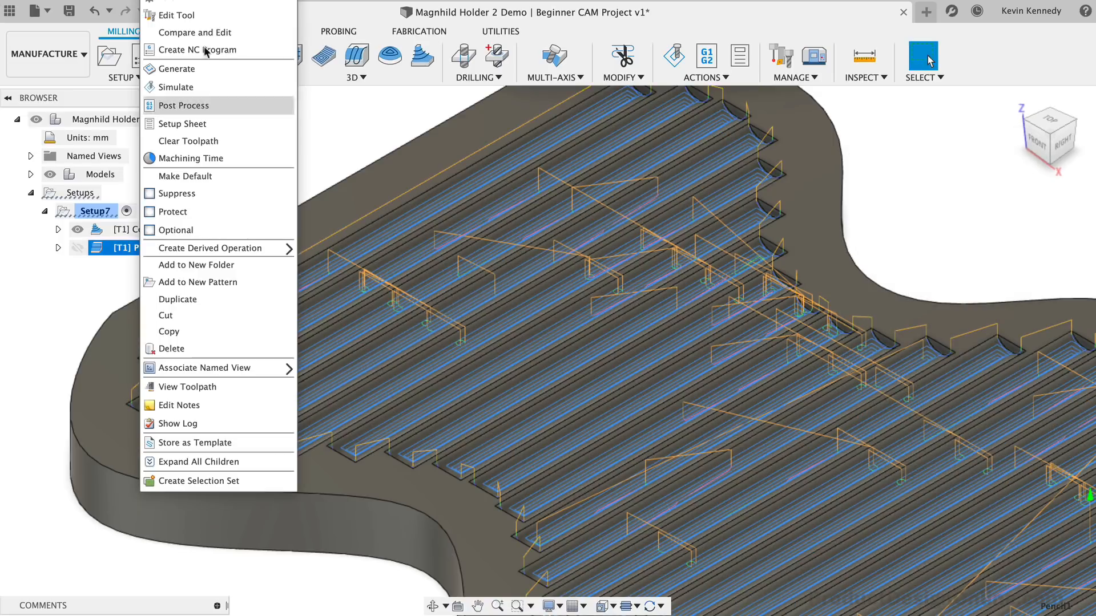
click(217, 87)
click(550, 549)
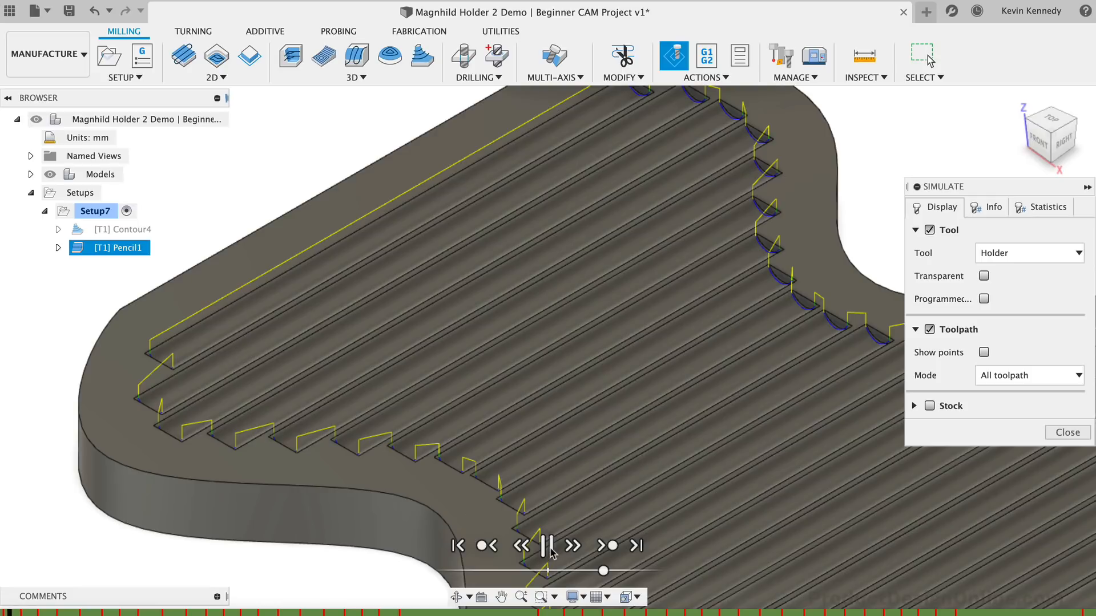
scroll(667, 412, right, 6)
scroll(825, 402, up, 5)
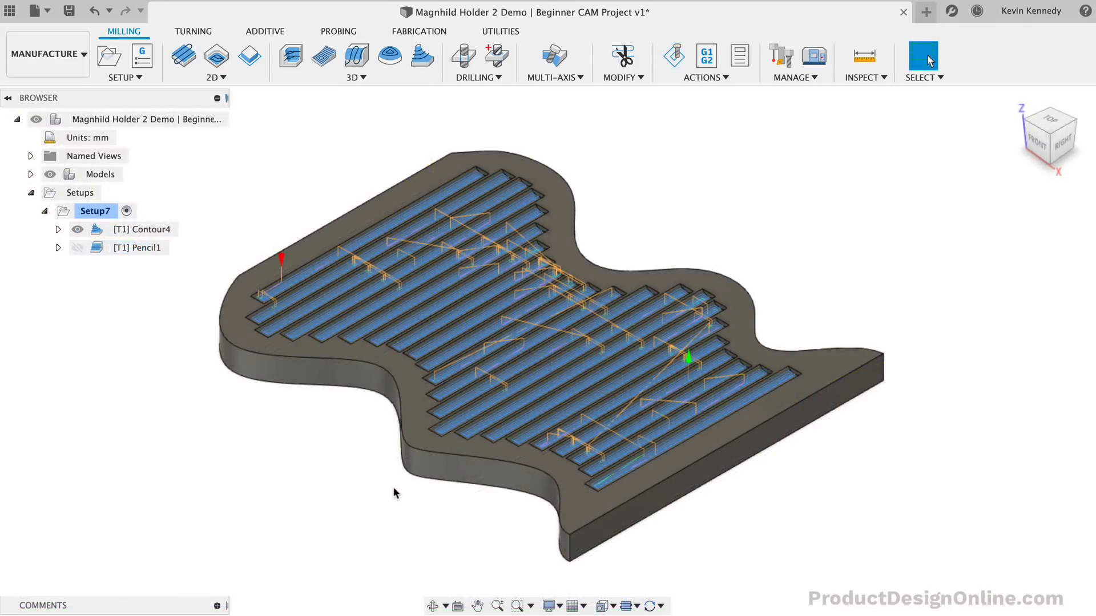
Start a 3D Parallel operation with the 3 mm flat mill and set its machining boundary to Selection
scroll(394, 487, up, 2)
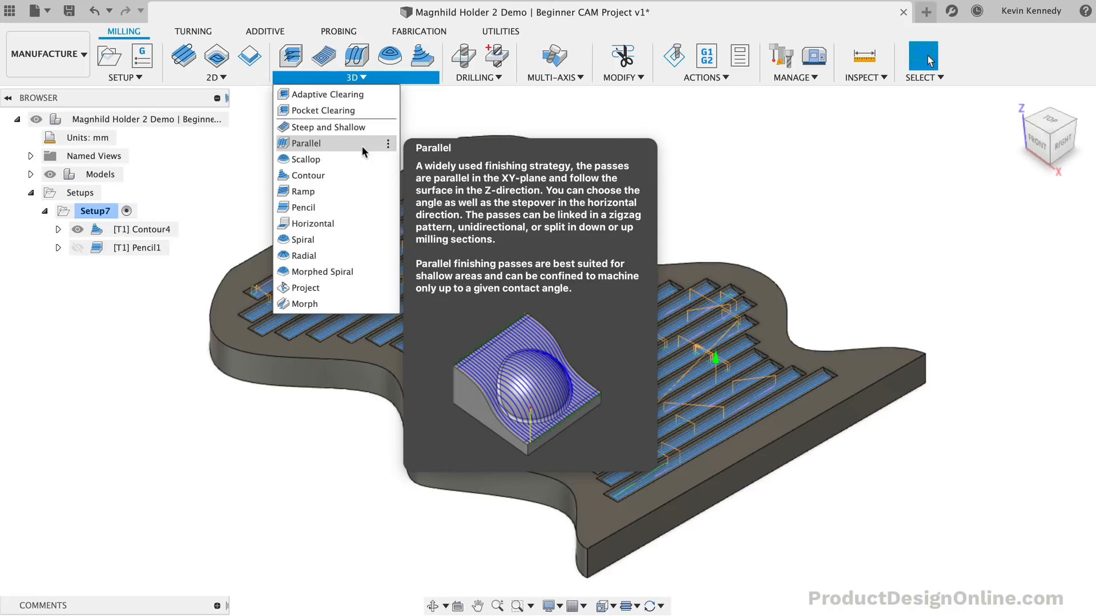
click(362, 146)
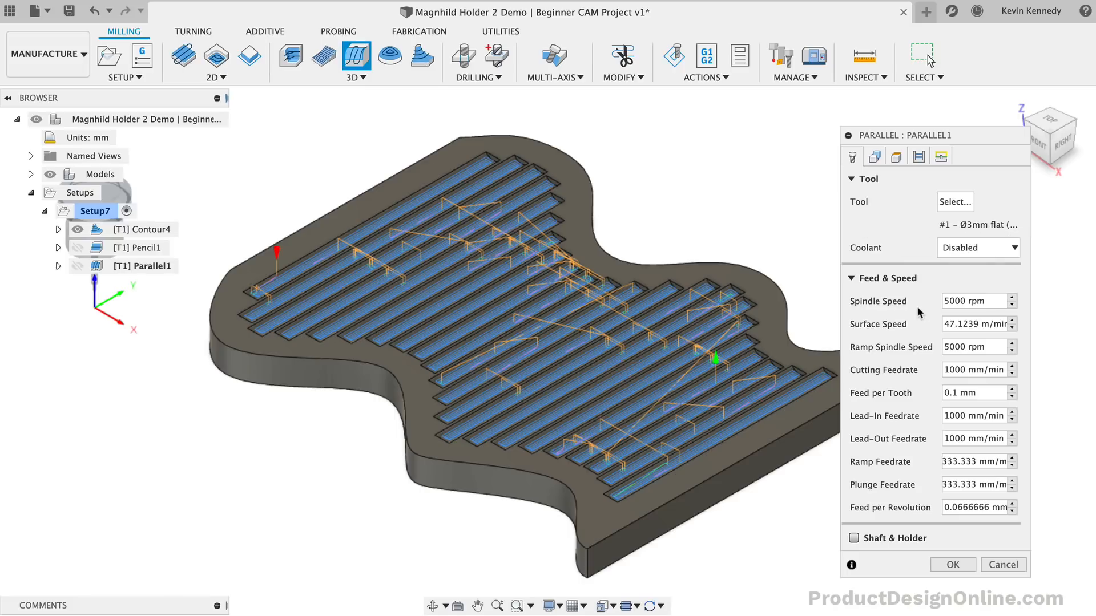
click(881, 158)
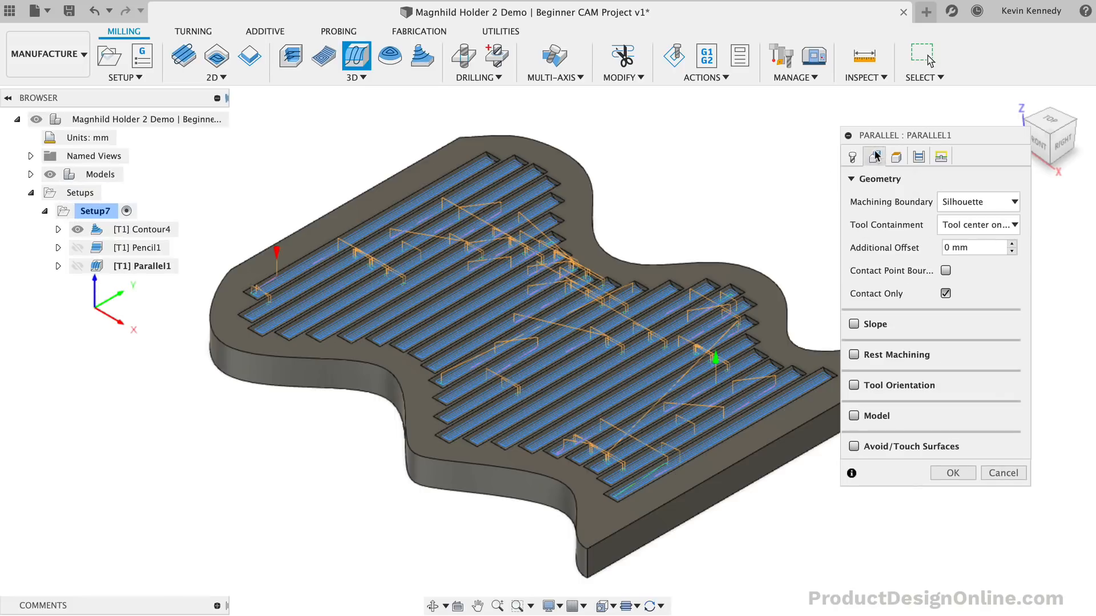
click(972, 201)
click(966, 255)
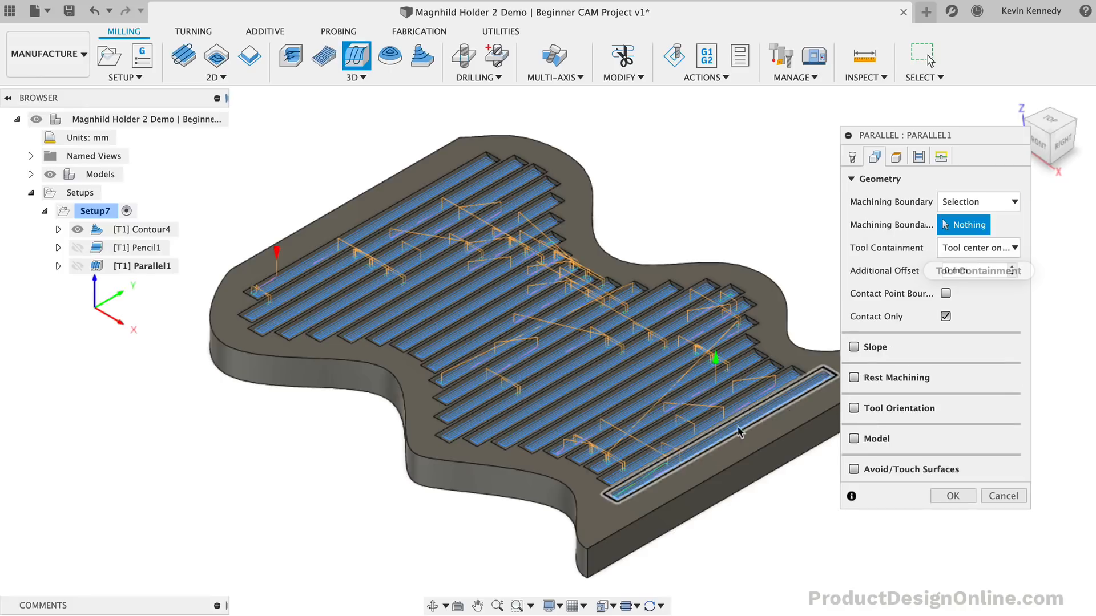
Choose the outlines of all the grooves as the Parallel machining boundary and generate the toolpath
click(693, 457)
click(594, 474)
click(585, 465)
click(574, 460)
click(556, 460)
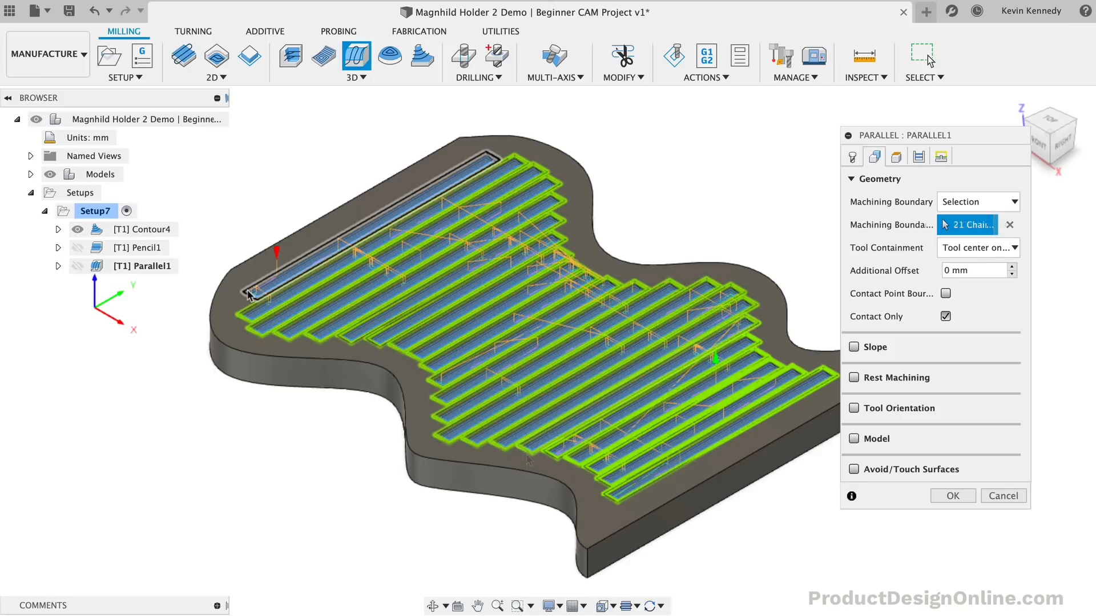
click(249, 294)
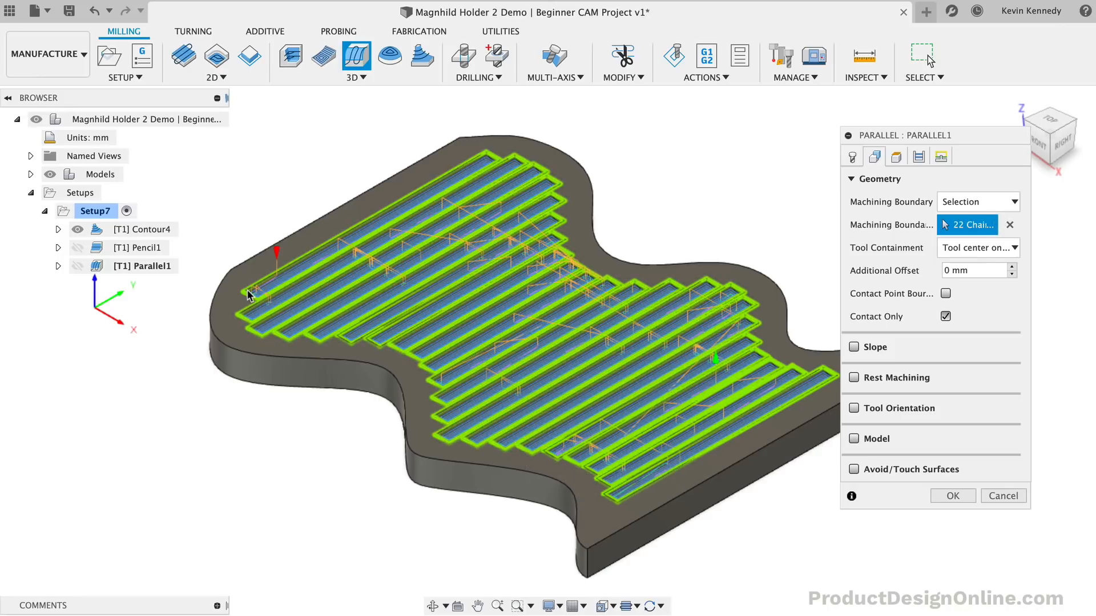
click(943, 494)
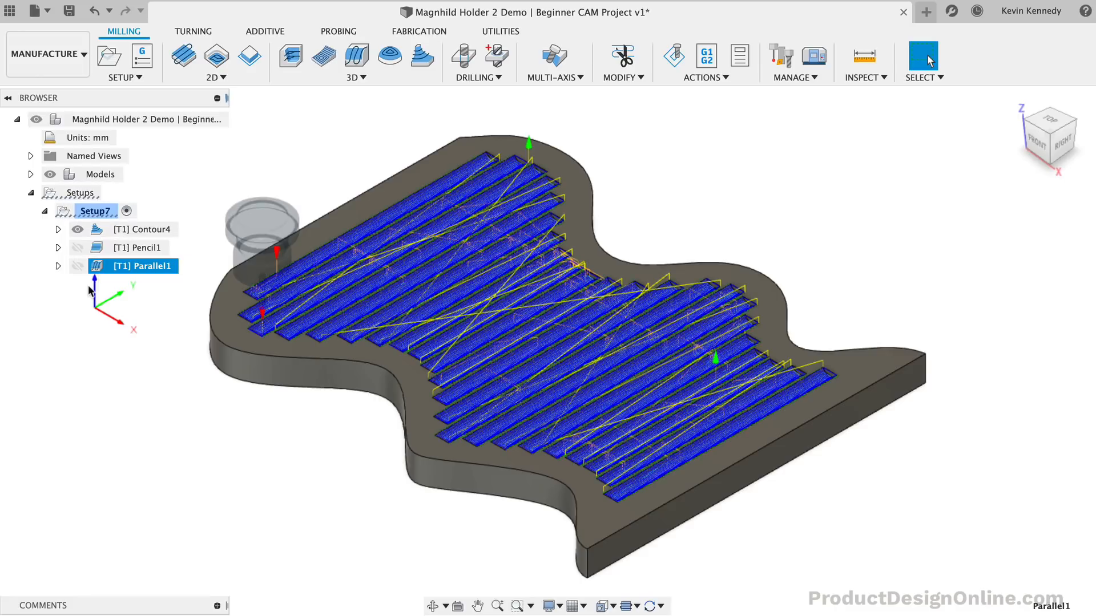
Simulate all operations of Setup7, examine the combined toolpaths up close, and skip the playback to the end
right_click(92, 209)
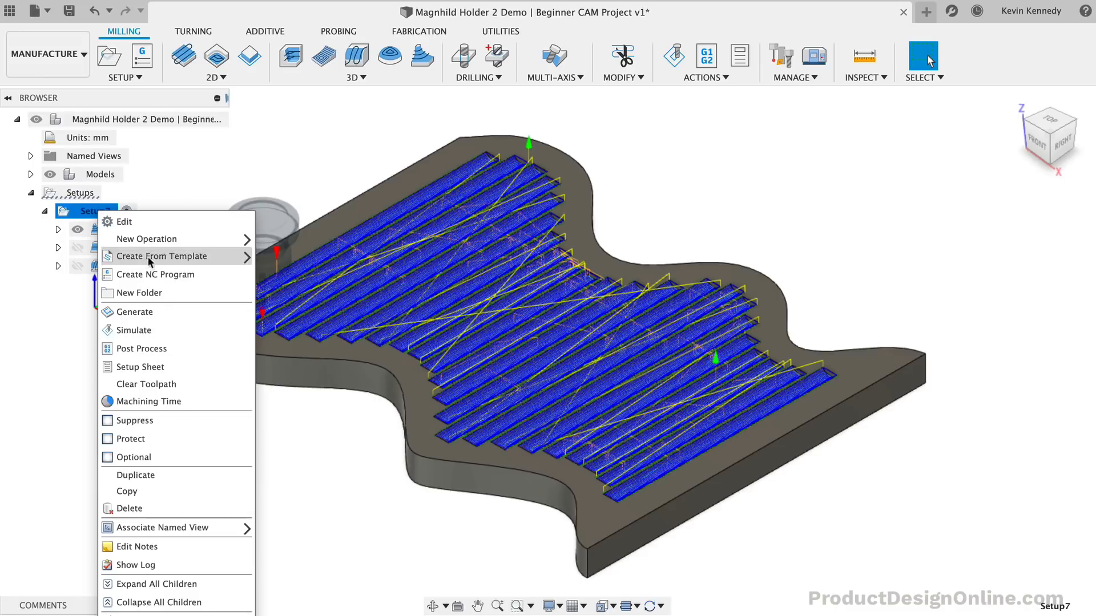
click(157, 328)
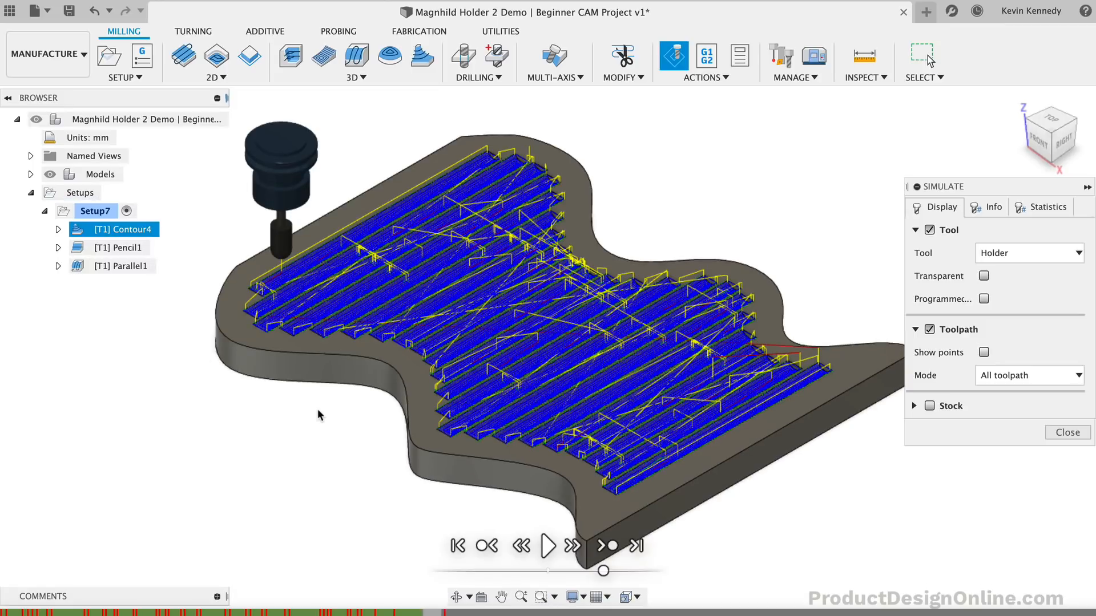
scroll(312, 384, up, 5)
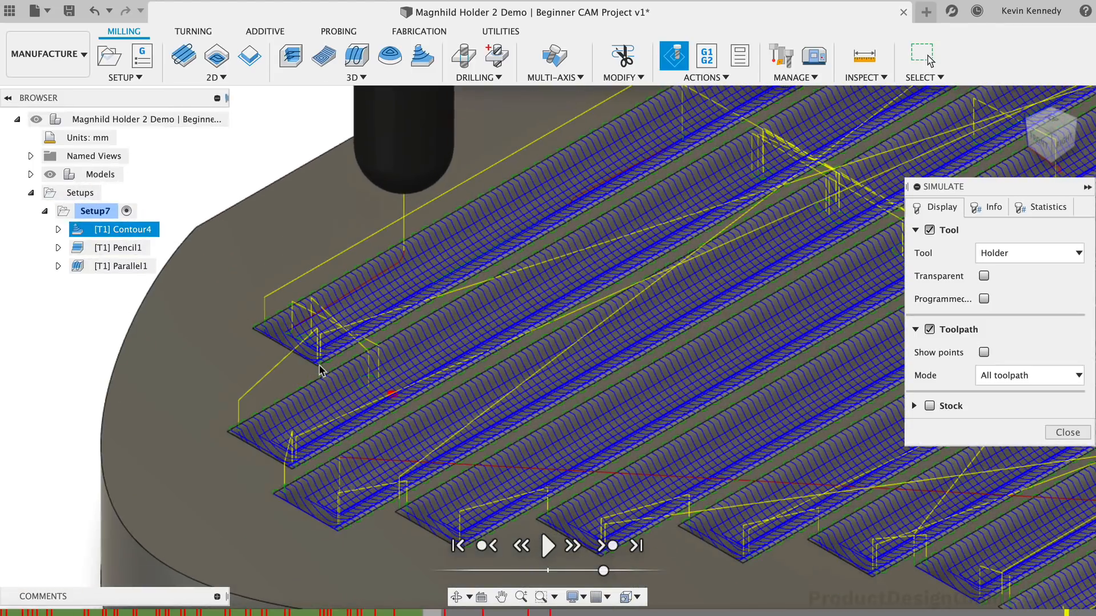
click(548, 545)
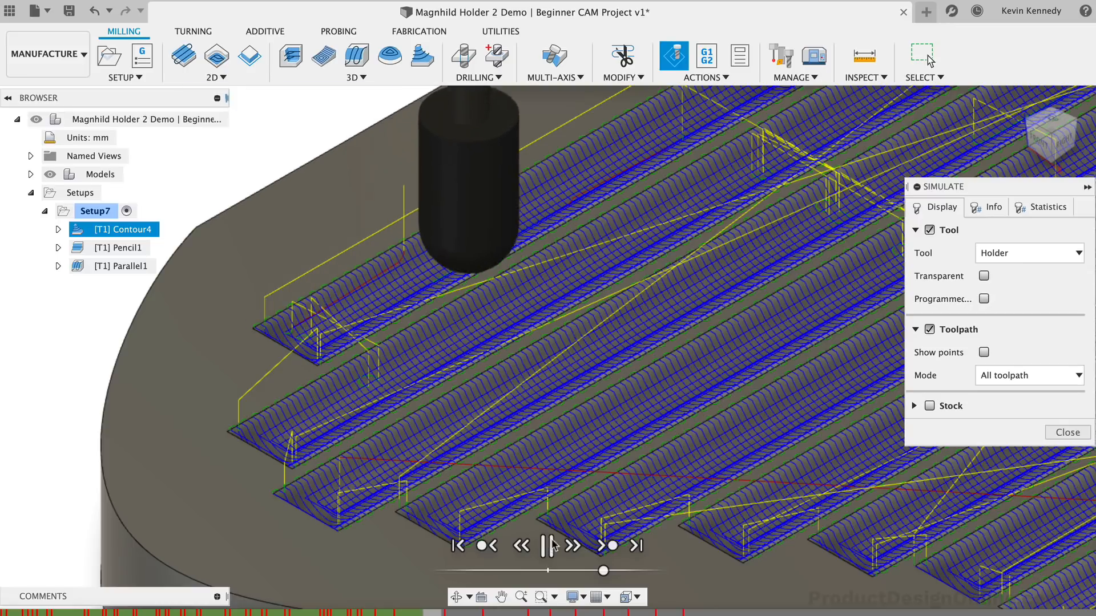
click(638, 545)
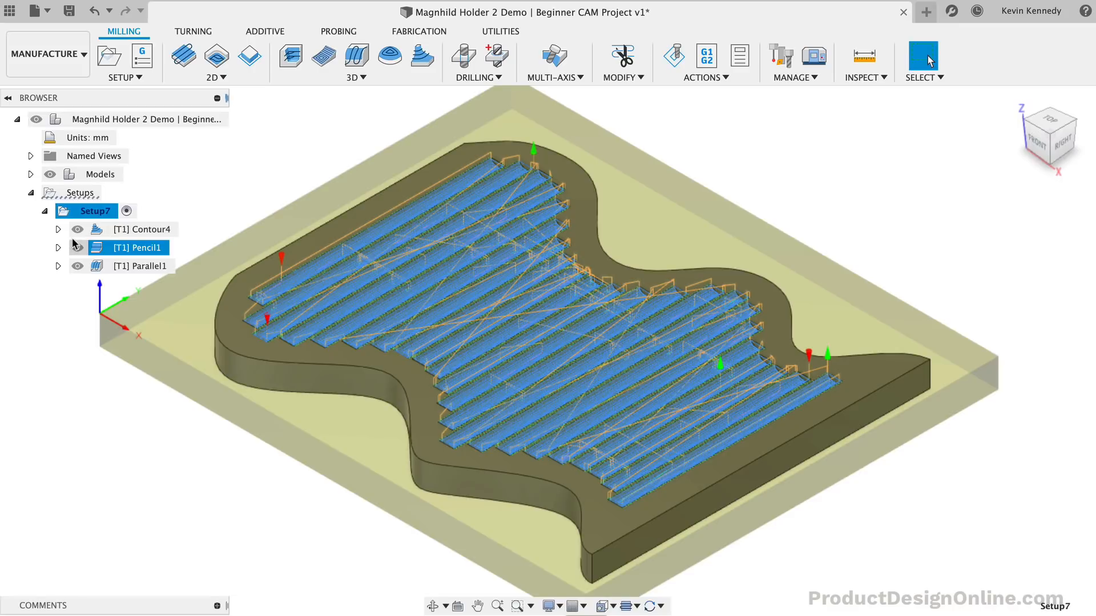
Hide the toolpaths of the Contour, Pencil and Parallel operations and clear the selection
click(77, 229)
click(77, 247)
click(77, 266)
click(107, 451)
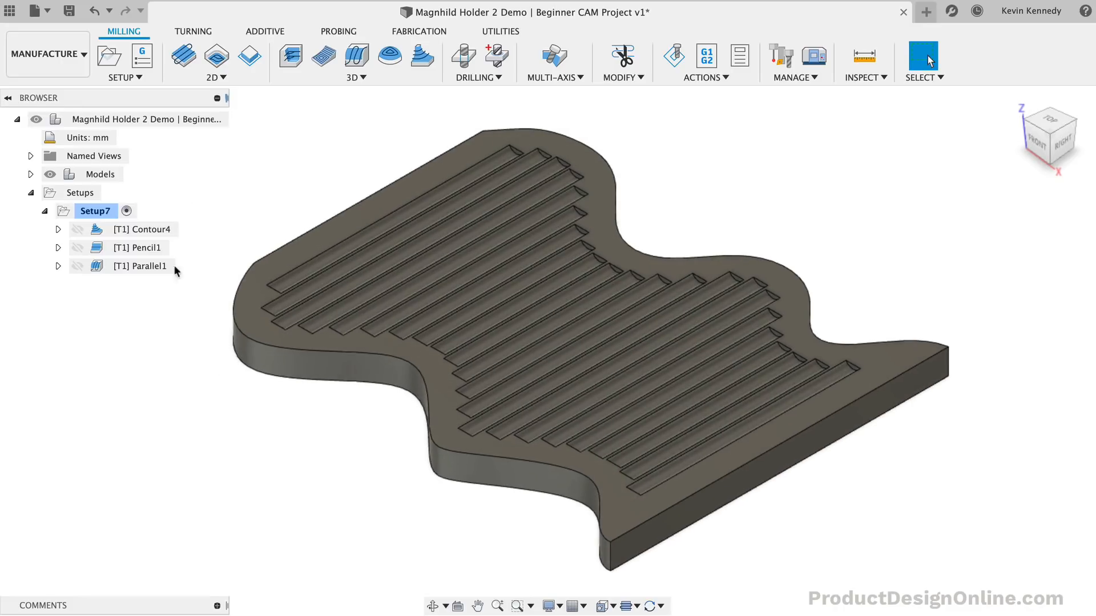
Start a 2D Contour operation with the 8 mm flat mill from the local library and set its coolant to Disabled
click(214, 77)
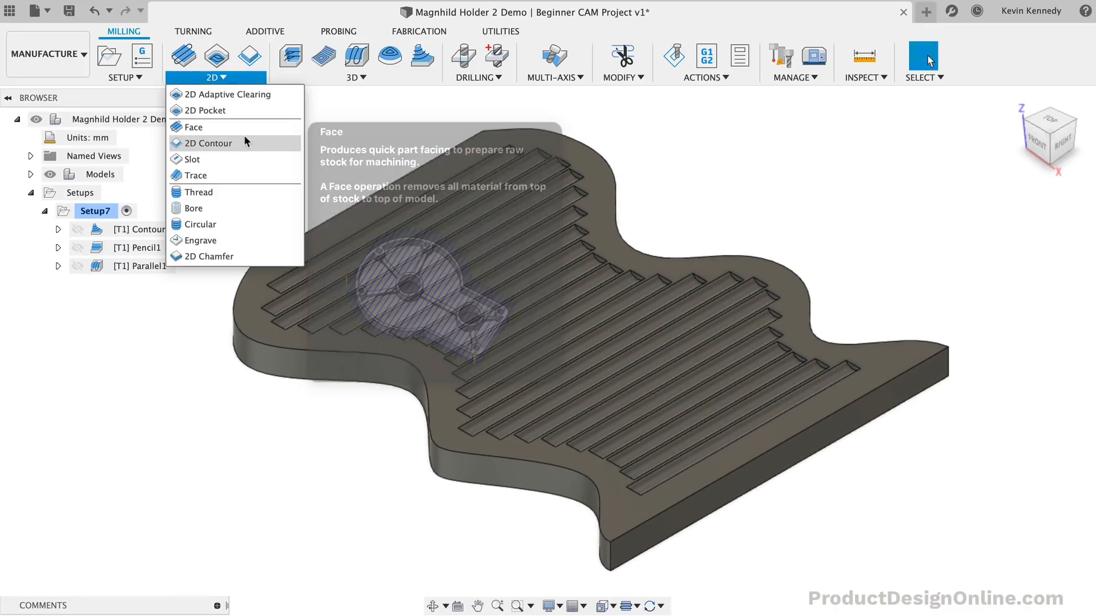
click(249, 143)
click(959, 202)
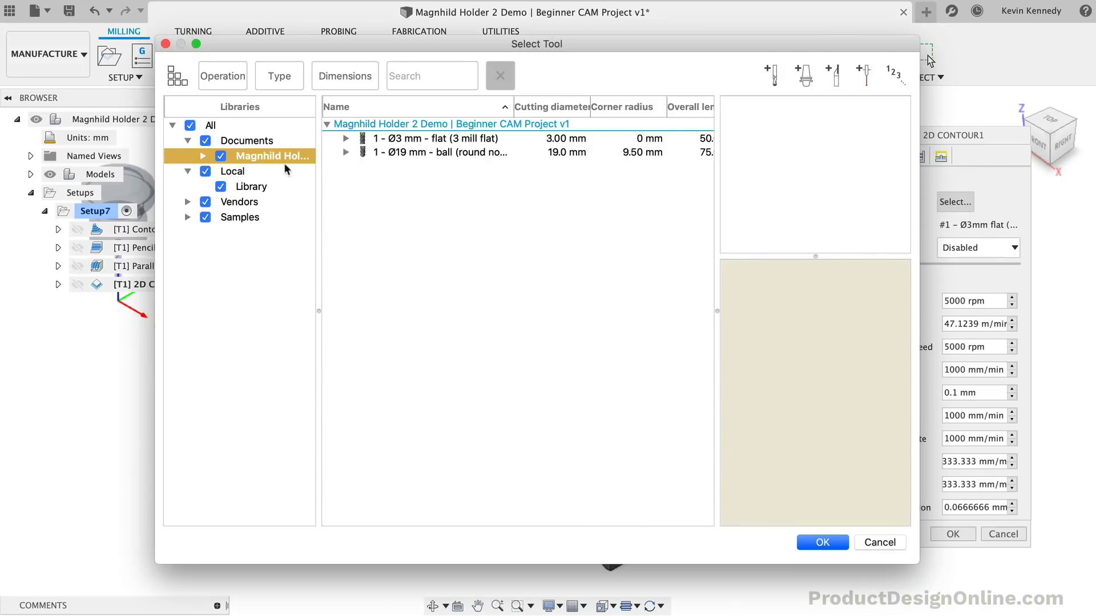
click(239, 186)
click(422, 156)
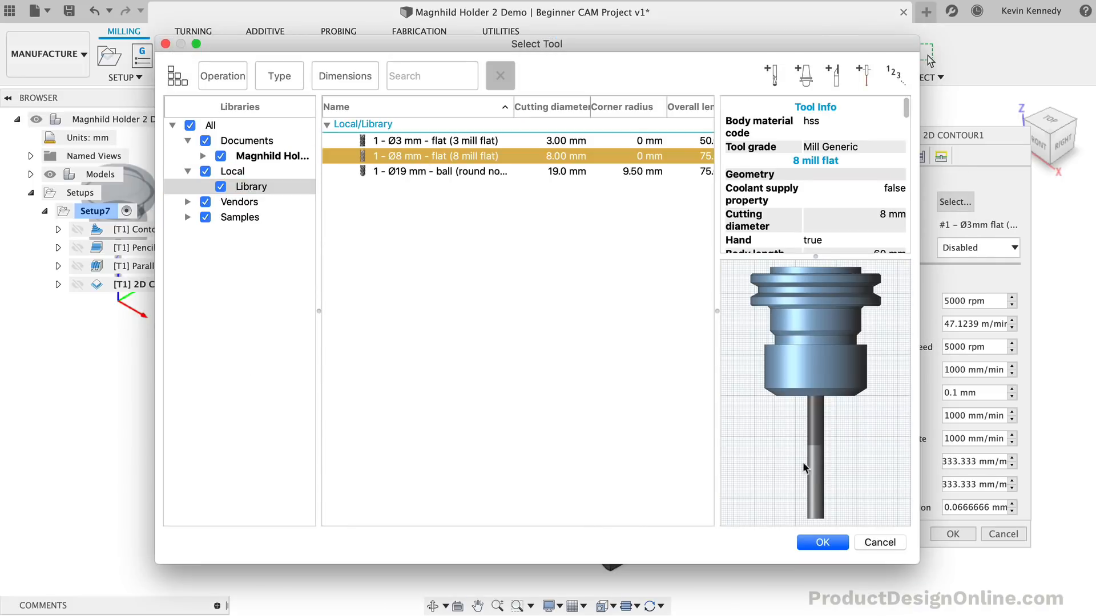
click(822, 542)
click(958, 247)
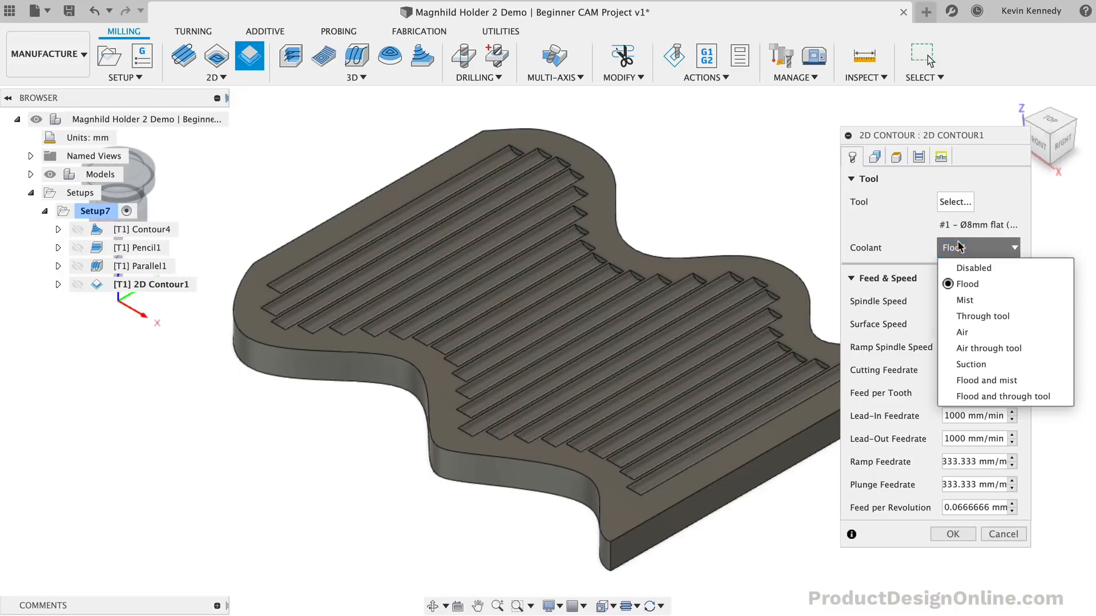
click(964, 267)
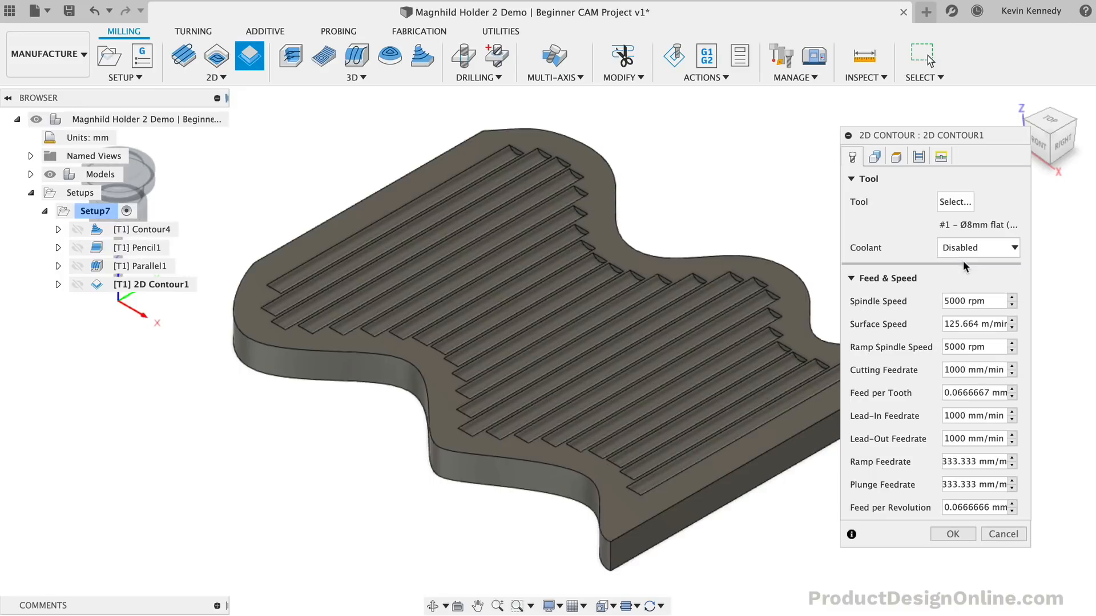
Choose the part's lower outer edge loop as the contour for the 2D Contour operation
click(873, 157)
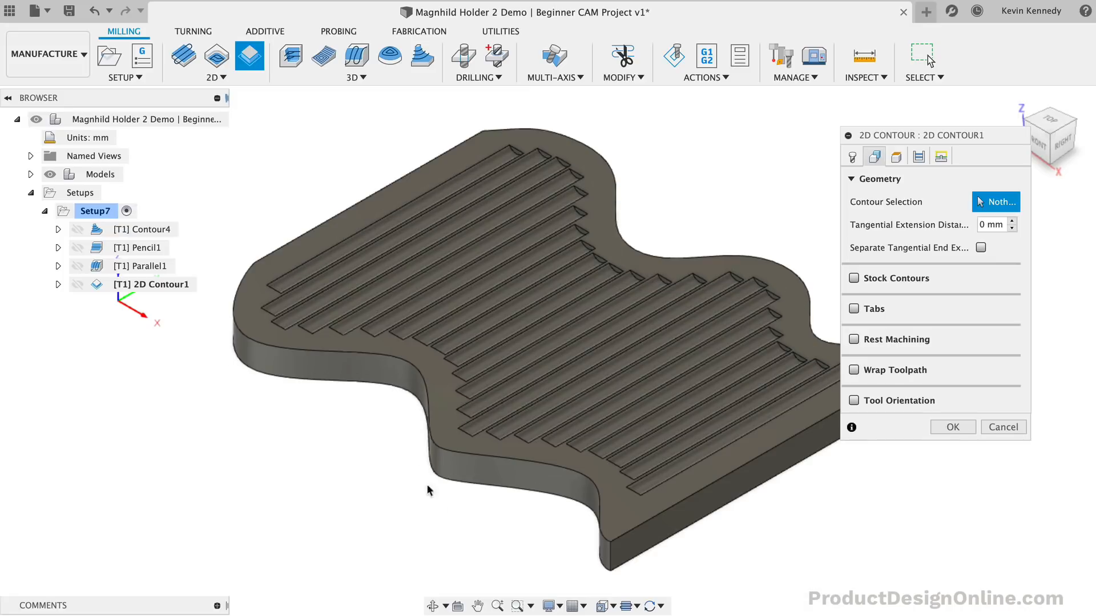
click(630, 563)
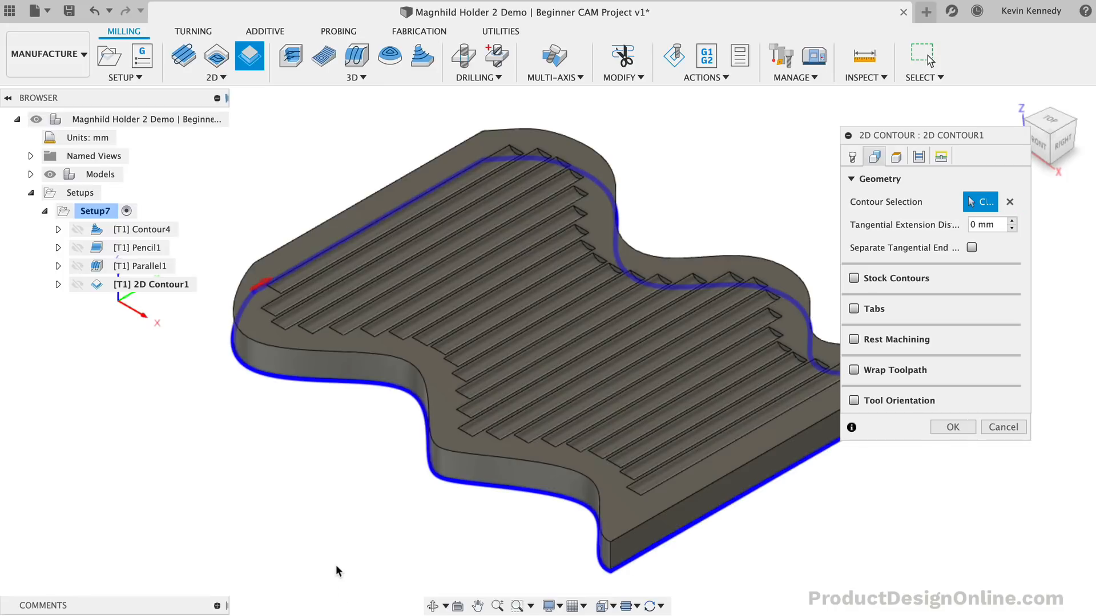
scroll(336, 567, down, 2)
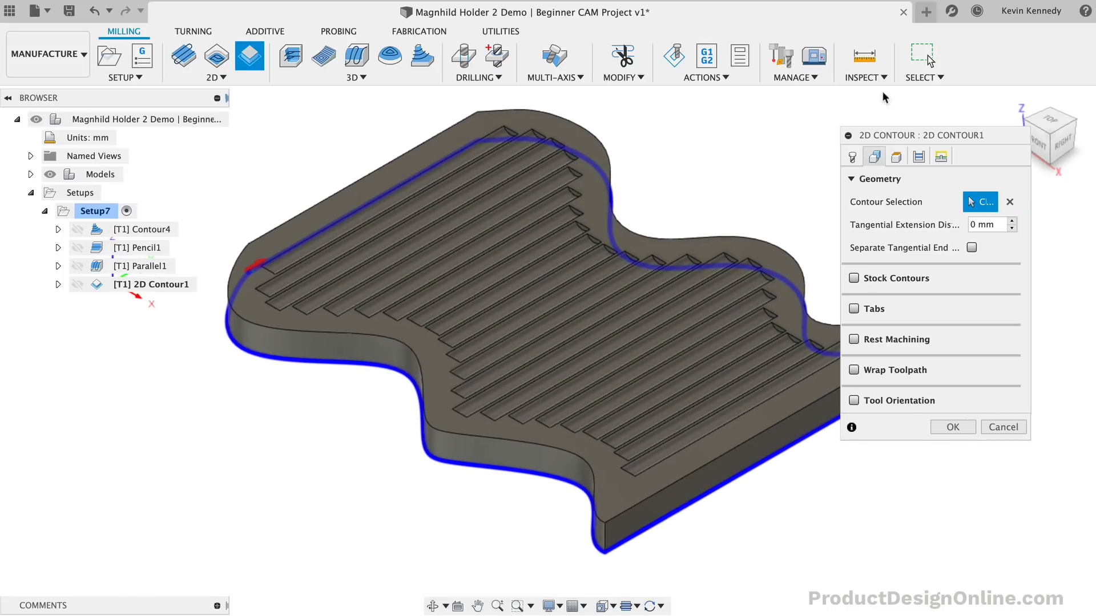
drag(928, 132, 912, 105)
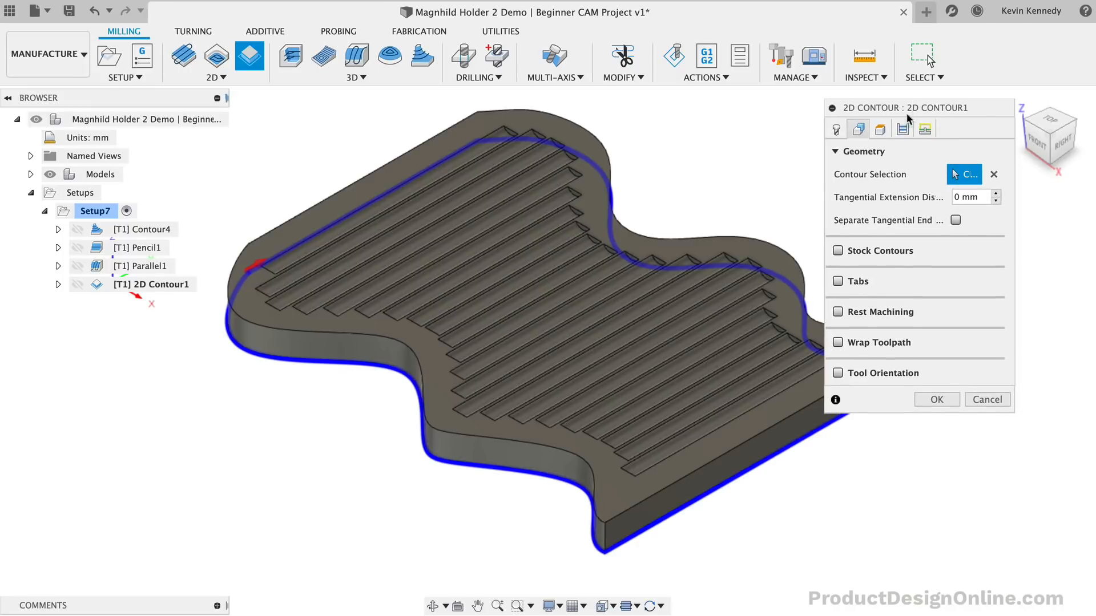
Add rectangular tabs to the 2D Contour with a tab width of 10 mm and a tab distance of 68 mm
mouse_move(886, 280)
click(837, 282)
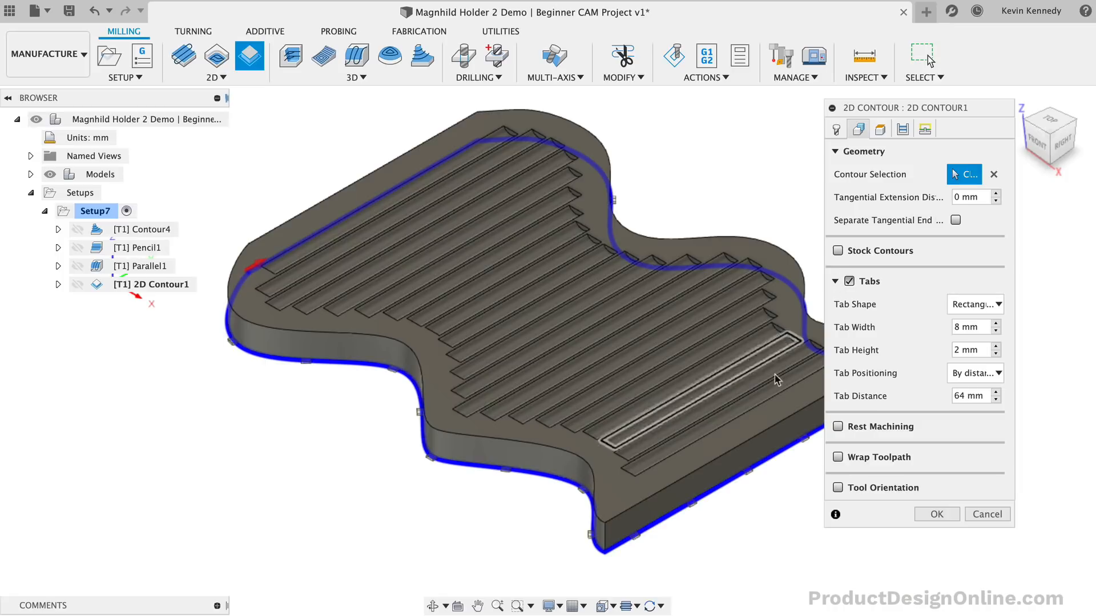
scroll(765, 487, up, 3)
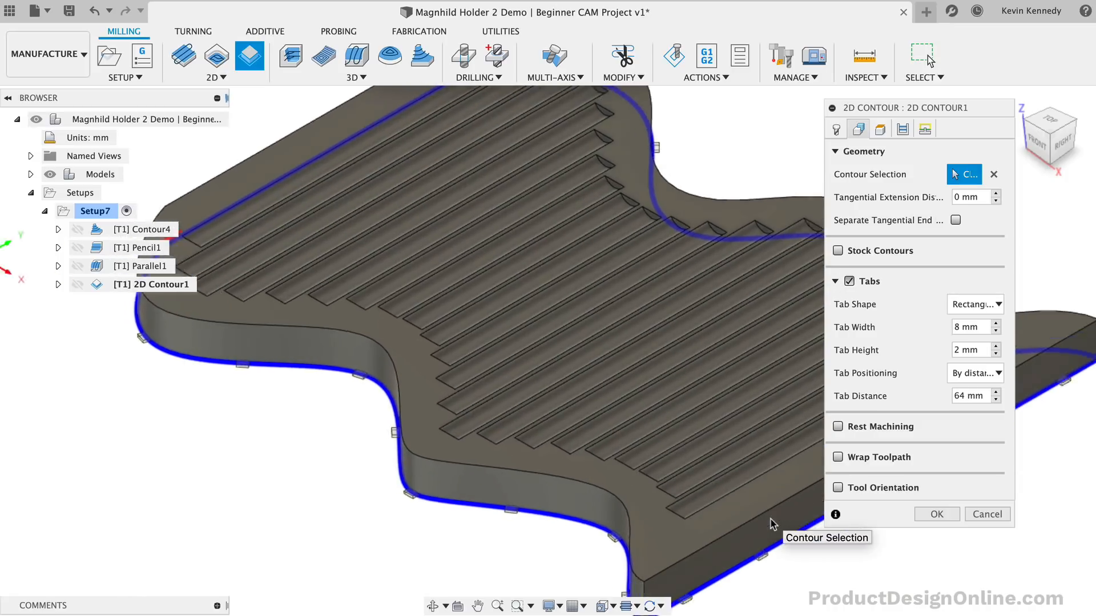
scroll(772, 522, down, 2)
scroll(773, 522, up, 1)
click(995, 324)
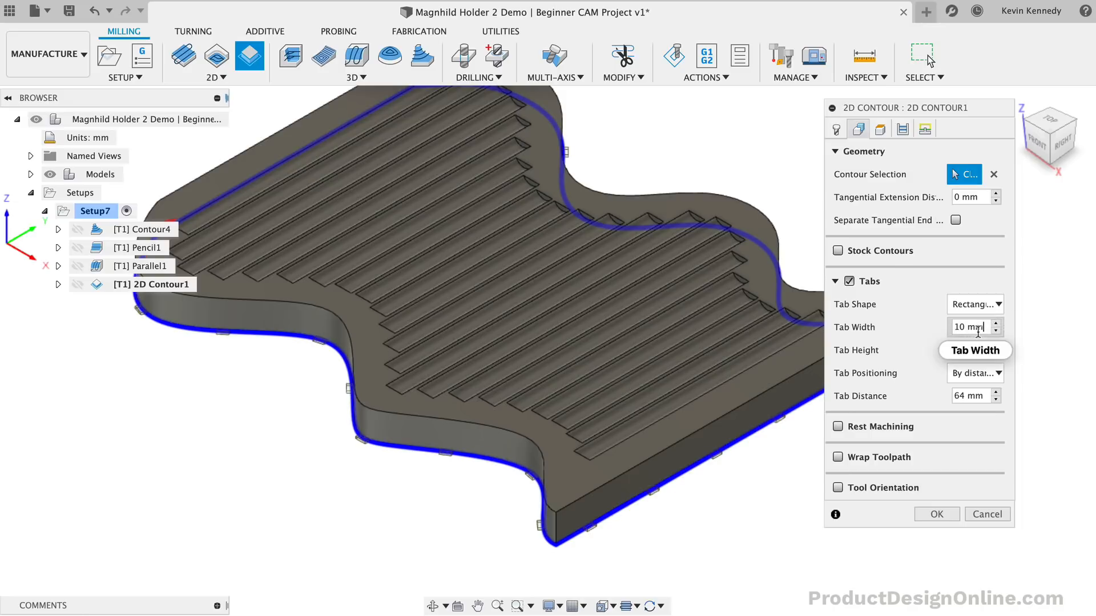
double_click(995, 392)
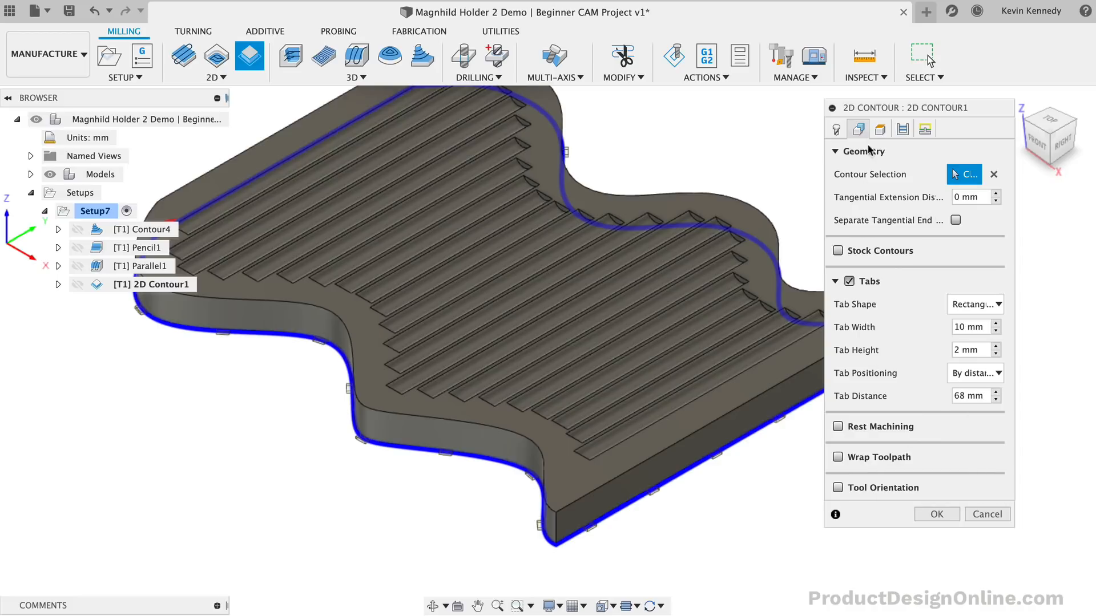
Enable Multiple Depths with a maximum roughing stepdown of 4 mm and generate the 2D Contour toolpath
click(902, 129)
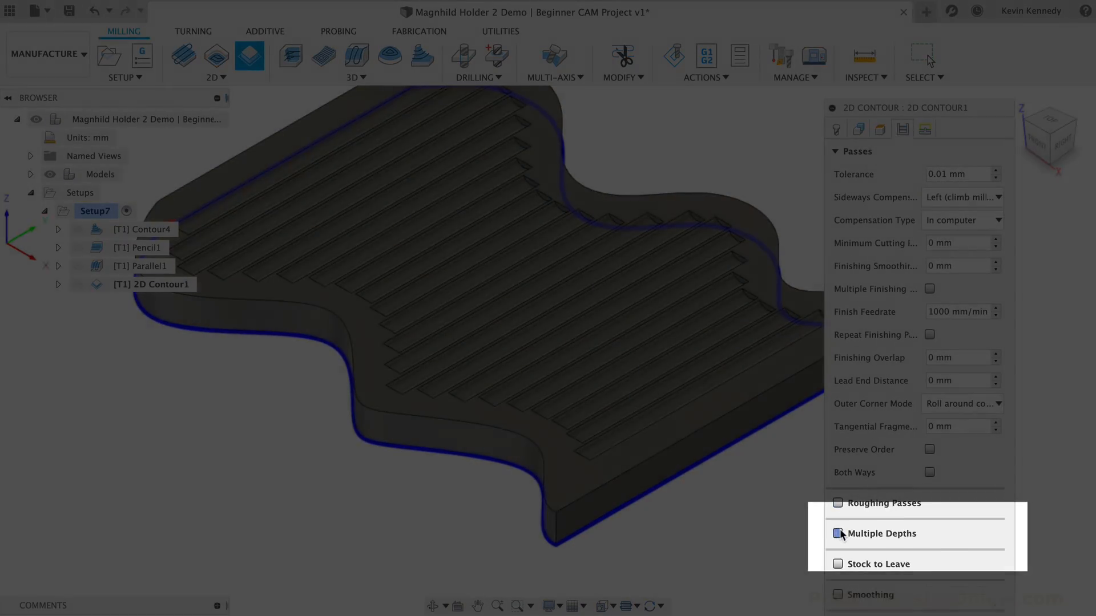
click(837, 534)
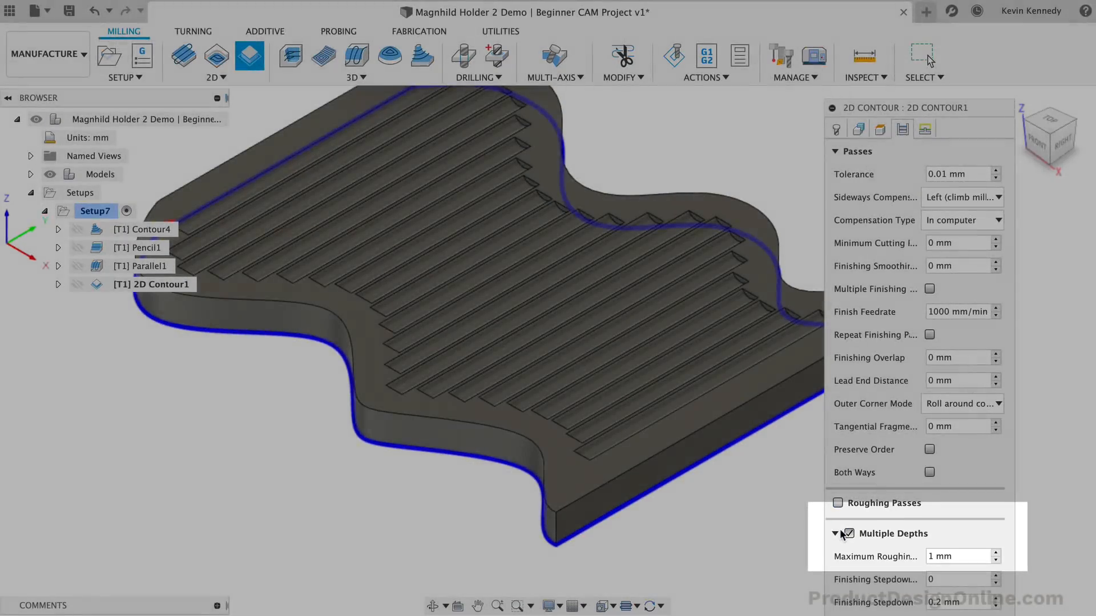
click(834, 151)
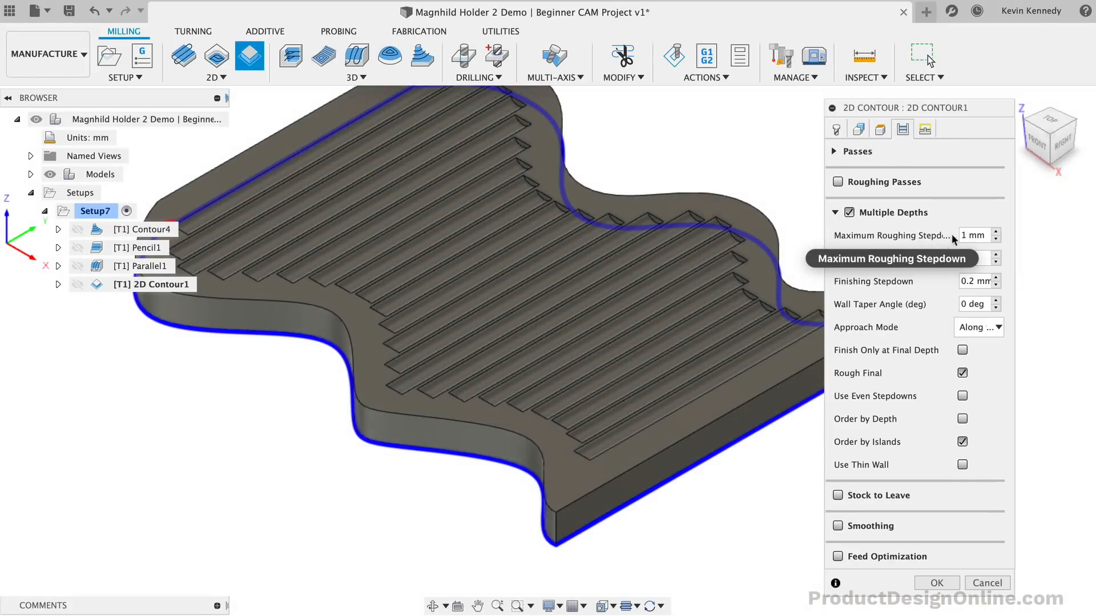
drag(966, 233, 948, 233)
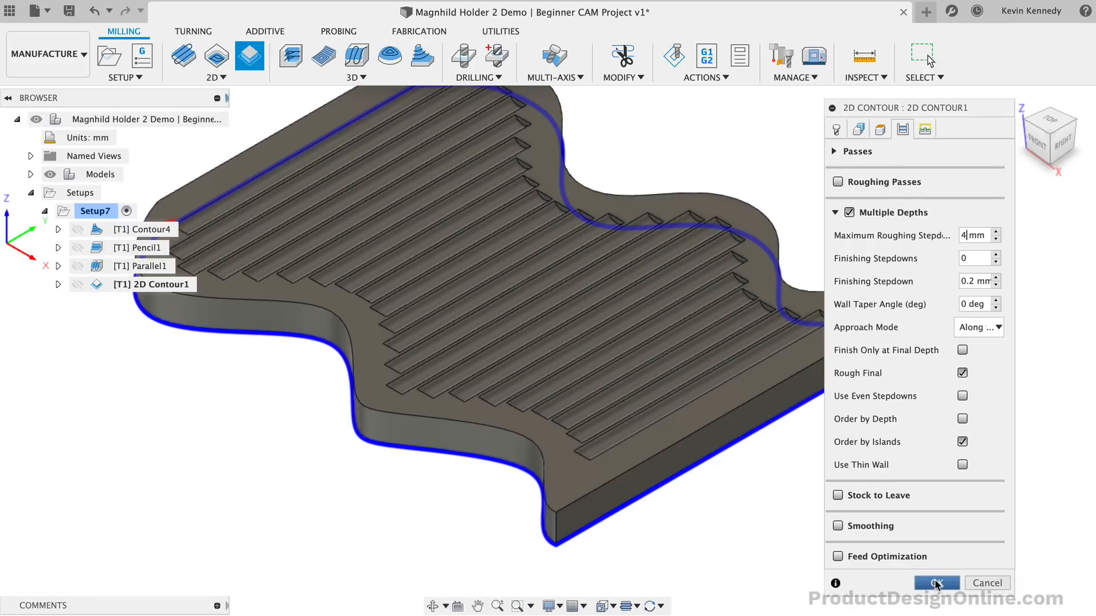
key(Return)
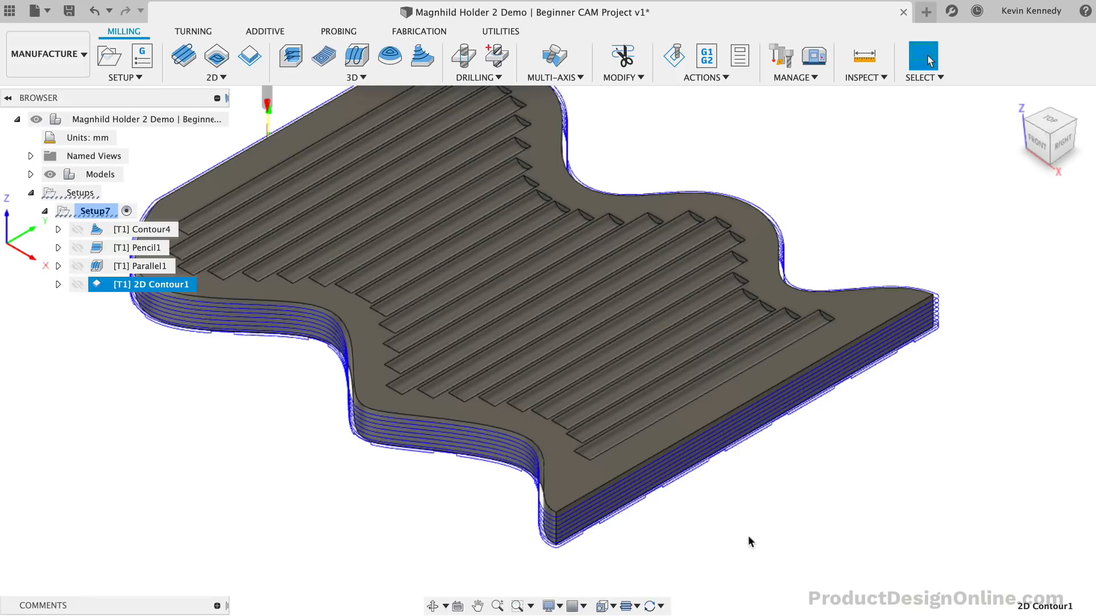
Examine the outer toolpath and its tabs up close, and play the 2D Contour simulation while viewing the whole part
mouse_move(1051, 142)
mouse_down()
mouse_move(1060, 131)
mouse_move(1040, 117)
mouse_move(542, 342)
mouse_up()
scroll(565, 392, up, 5)
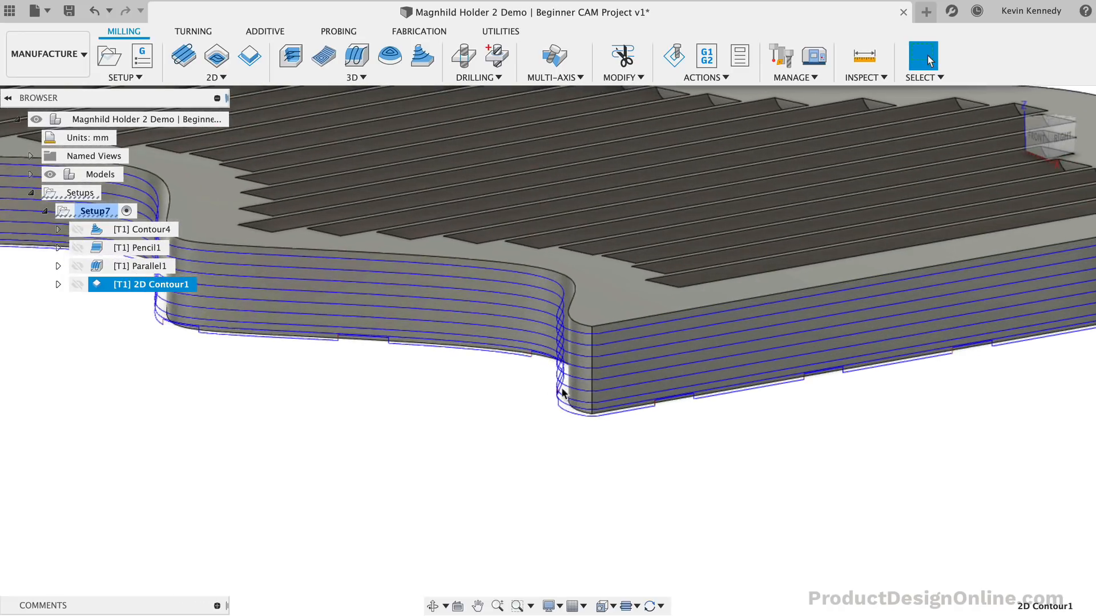
right_click(145, 283)
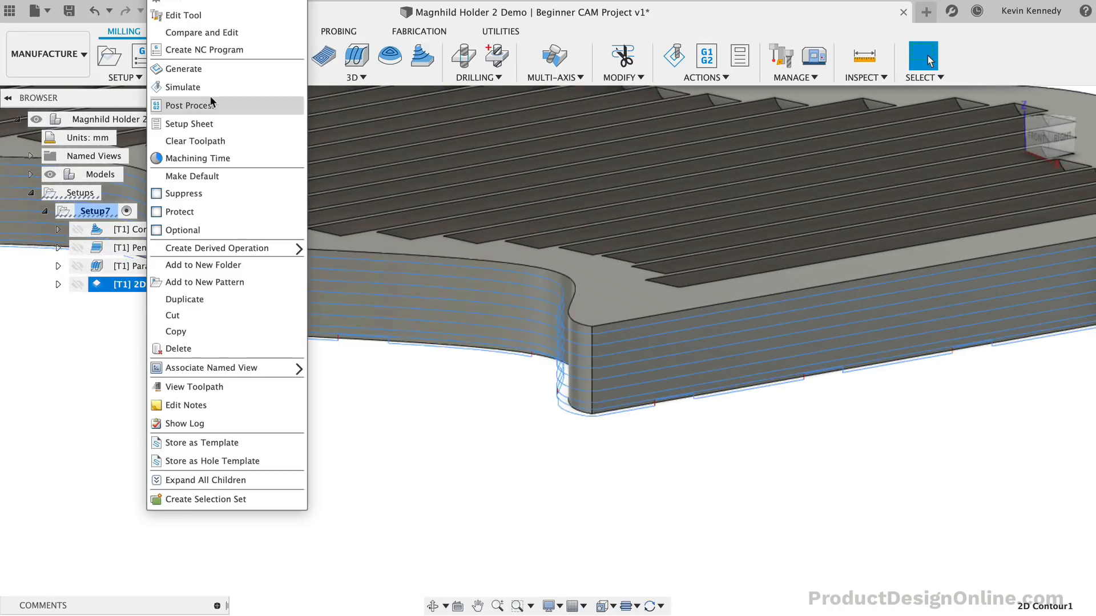
click(210, 85)
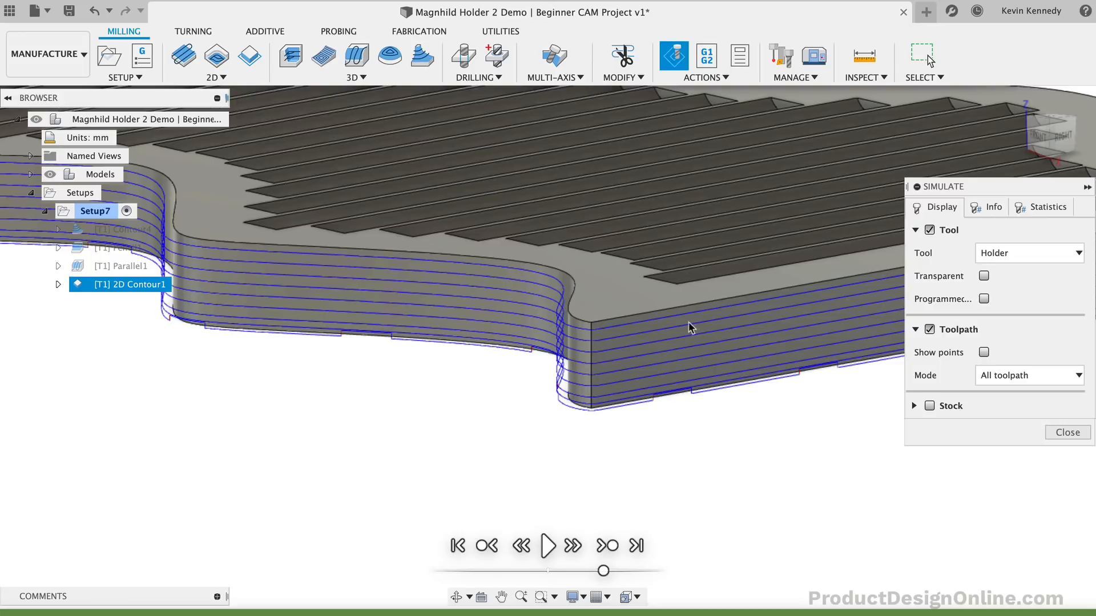
click(549, 547)
scroll(737, 452, down, 5)
scroll(614, 376, up, 2)
middle_drag(614, 376, 603, 381)
drag(1047, 130, 1064, 151)
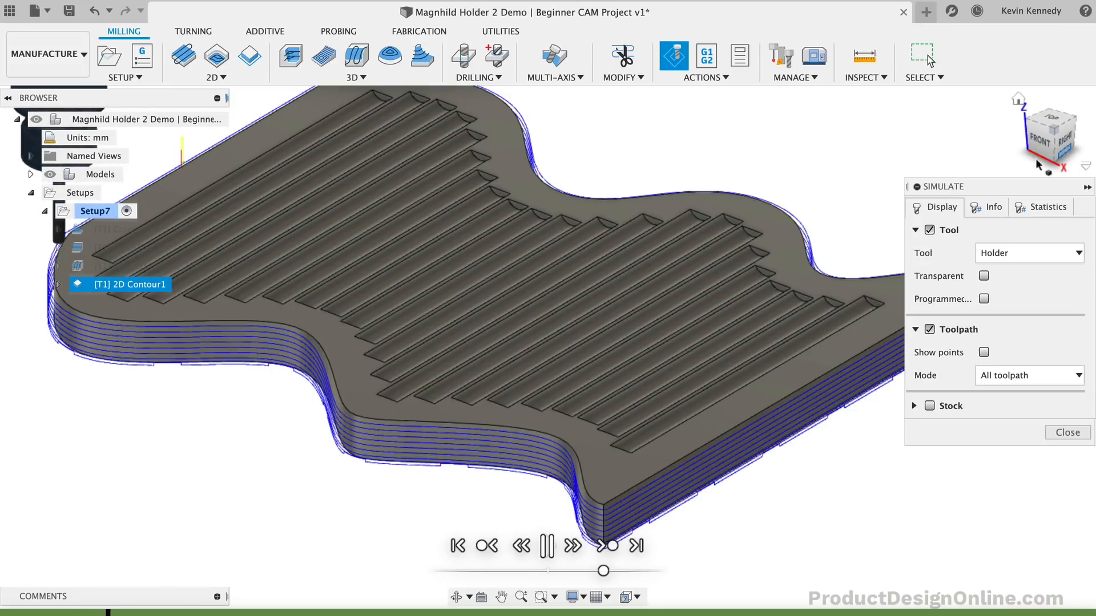
scroll(835, 261, down, 4)
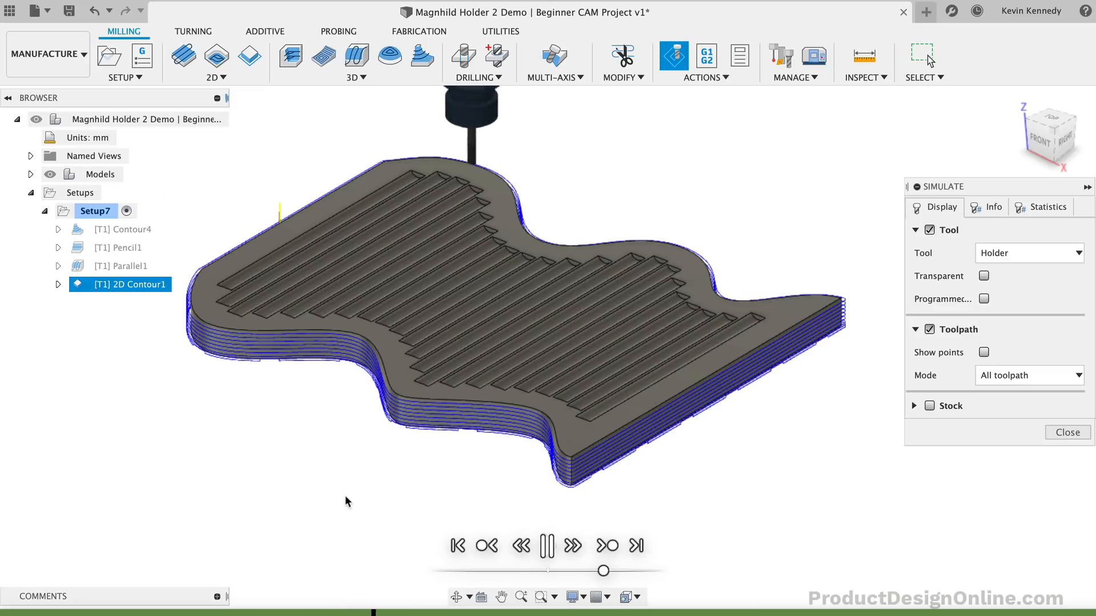
Skip the 2D Contour simulation to its end, close it and clear the operation selection
click(637, 546)
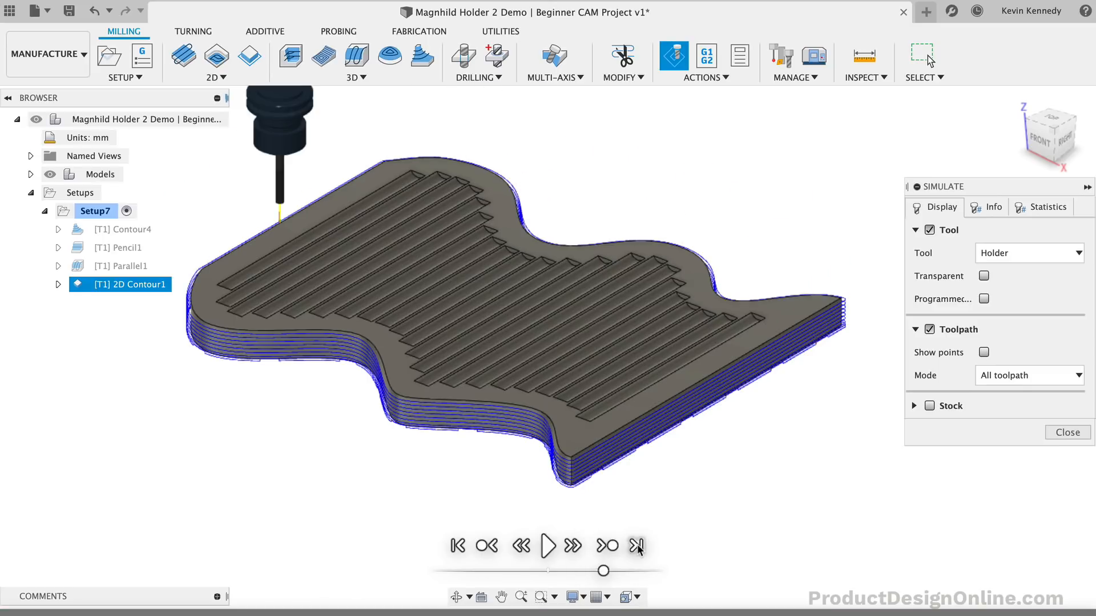
click(1066, 432)
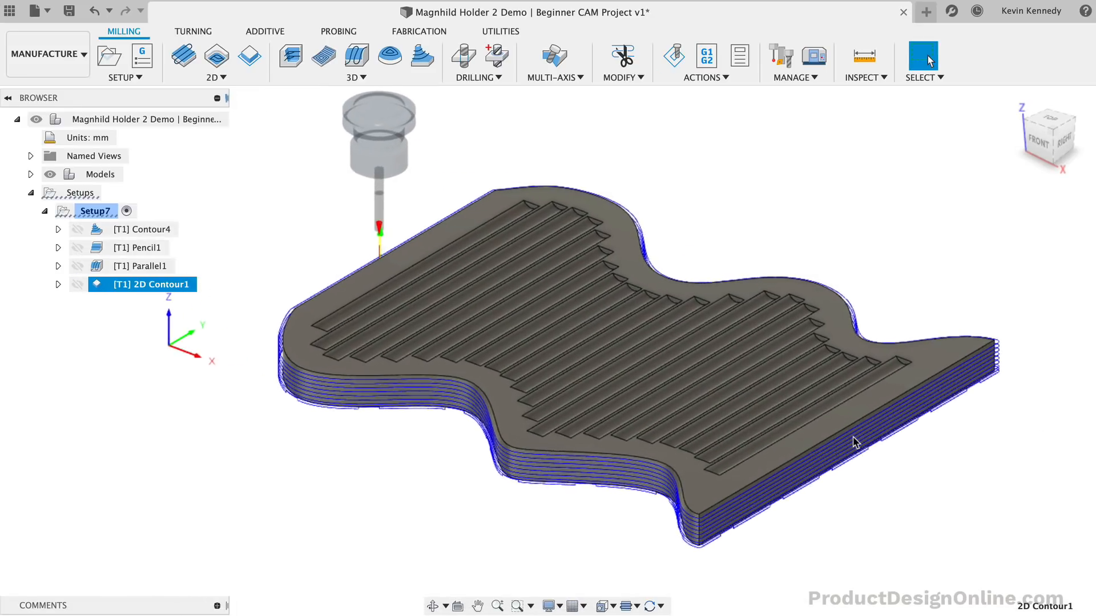
click(395, 501)
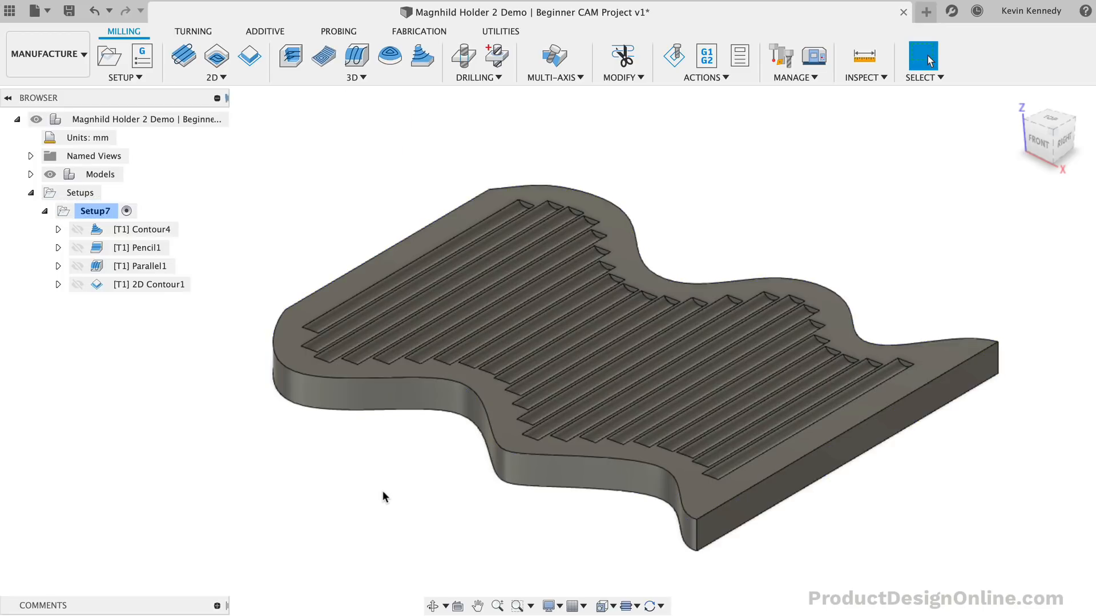
scroll(383, 491, right, 1)
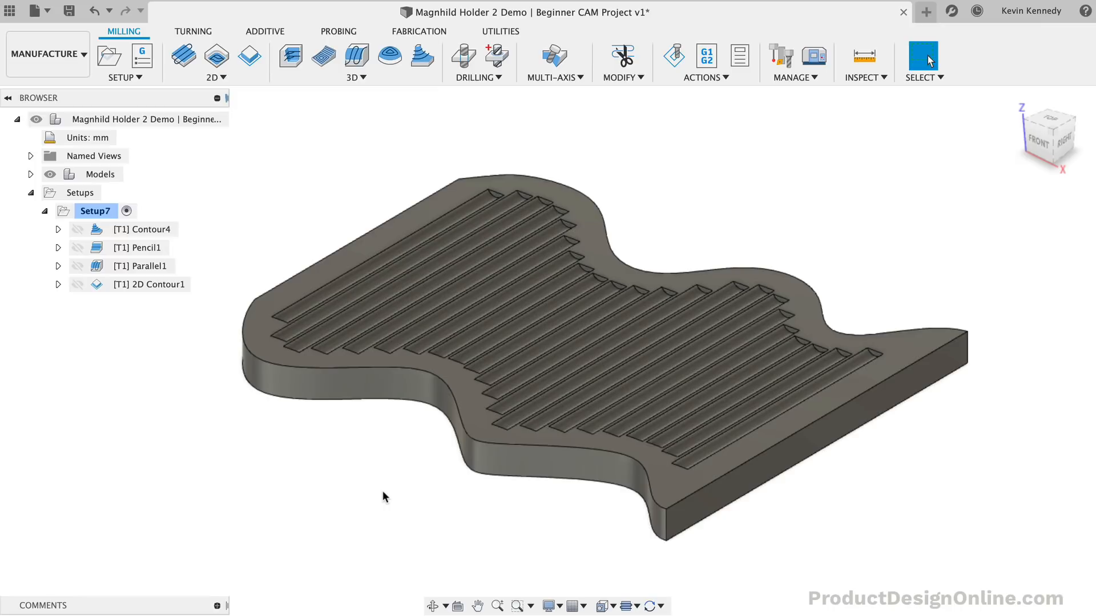